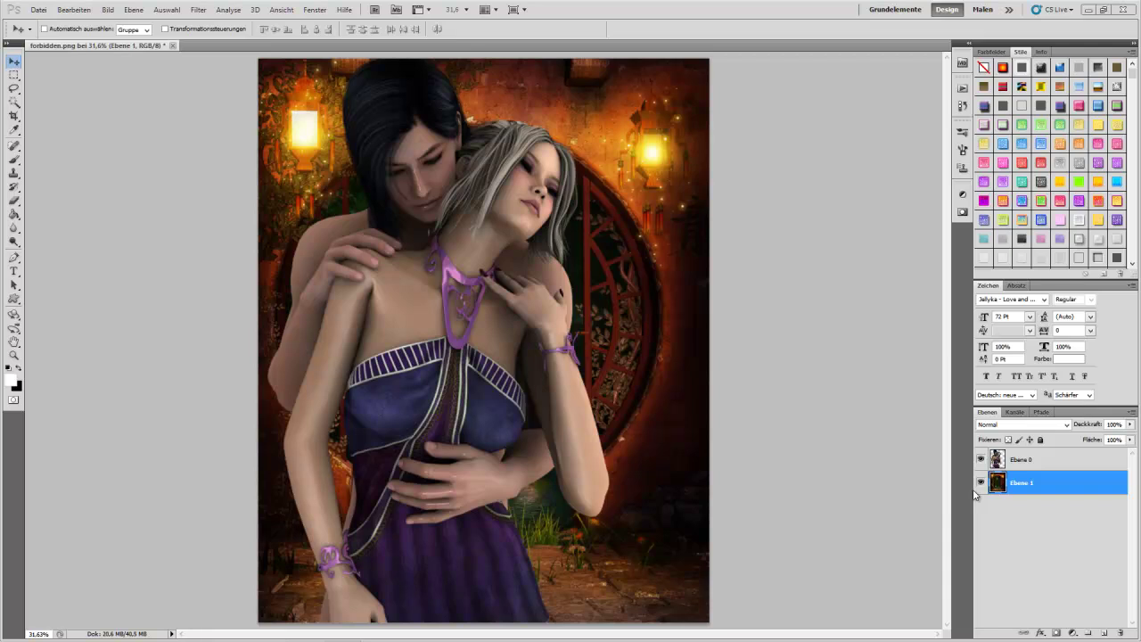
- Duplicate Ebene 0 and set the copy's blend mode to Weiches Licht
{"action": "right_click", "coordinate": [1021, 459]}
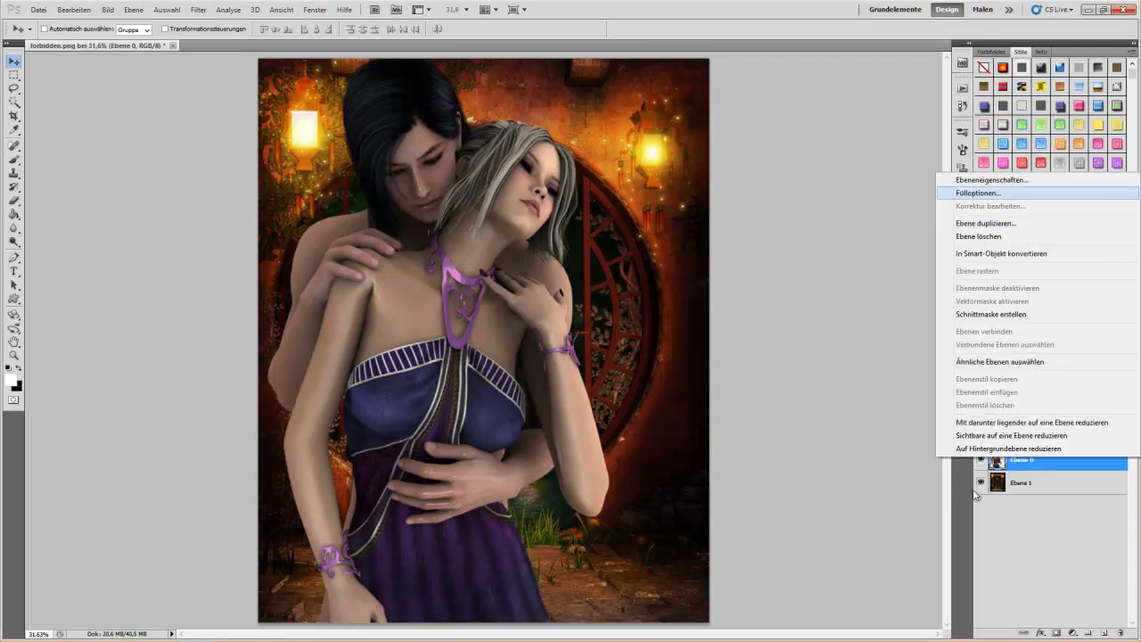
{"action": "left_click", "coordinate": [991, 223]}
{"action": "key", "text": "Return"}
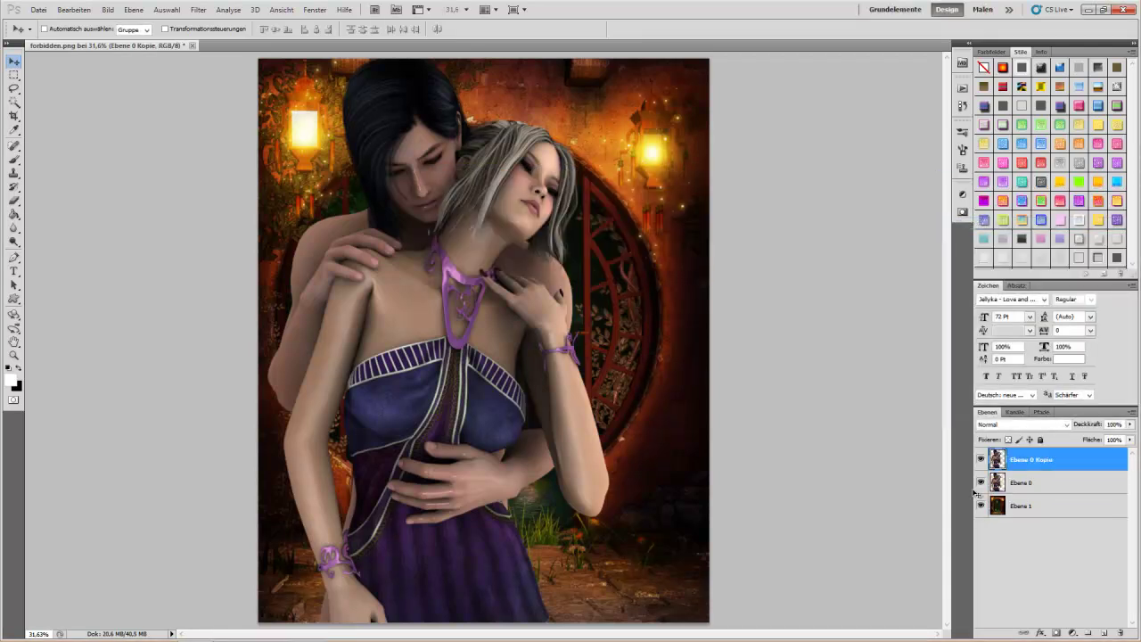
{"action": "left_click", "coordinate": [1024, 424]}
{"action": "left_click", "coordinate": [1007, 271]}
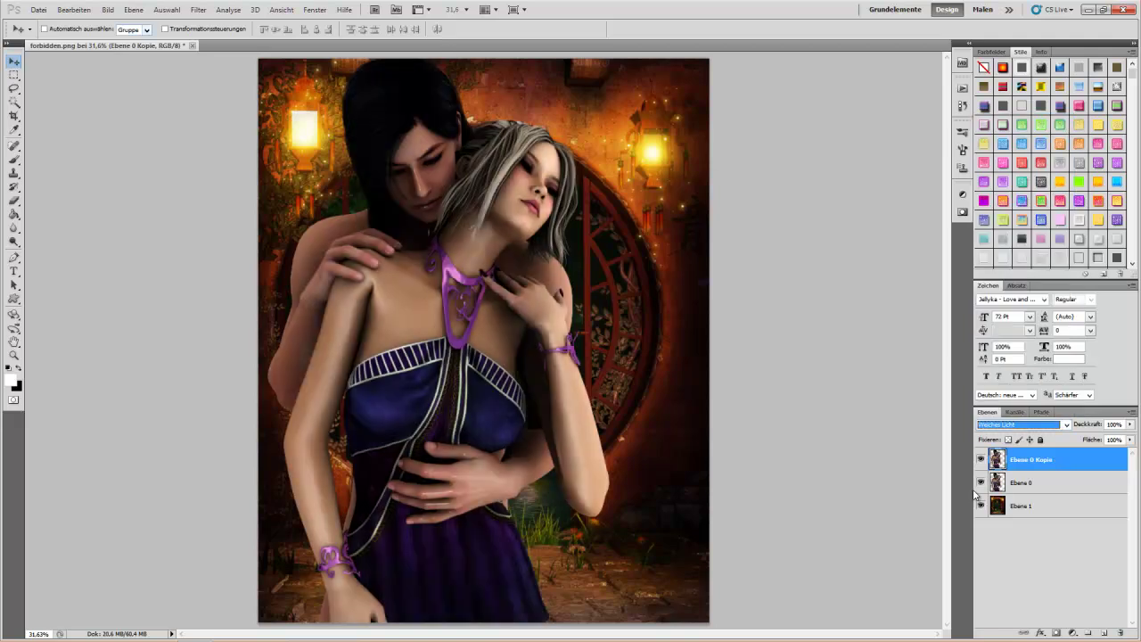
- Gaussian-blur the soft-light copy and merge it down into Ebene 0
{"action": "left_click", "coordinate": [197, 9]}
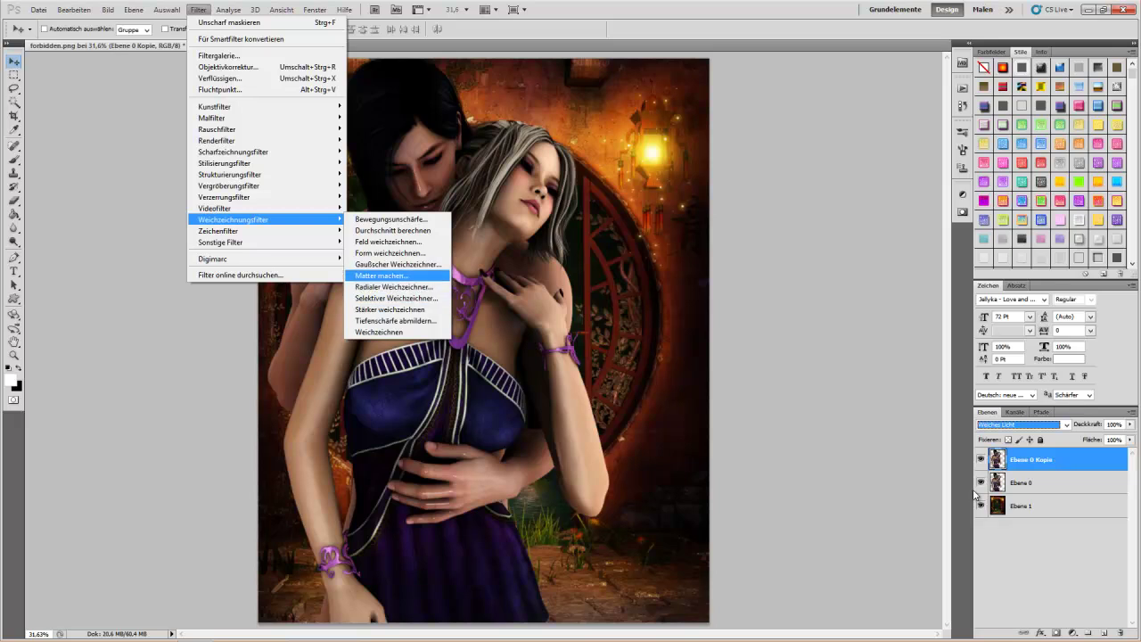
{"action": "mouse_move", "coordinate": [233, 219]}
{"action": "left_click", "coordinate": [392, 264]}
{"action": "key", "text": "Return"}
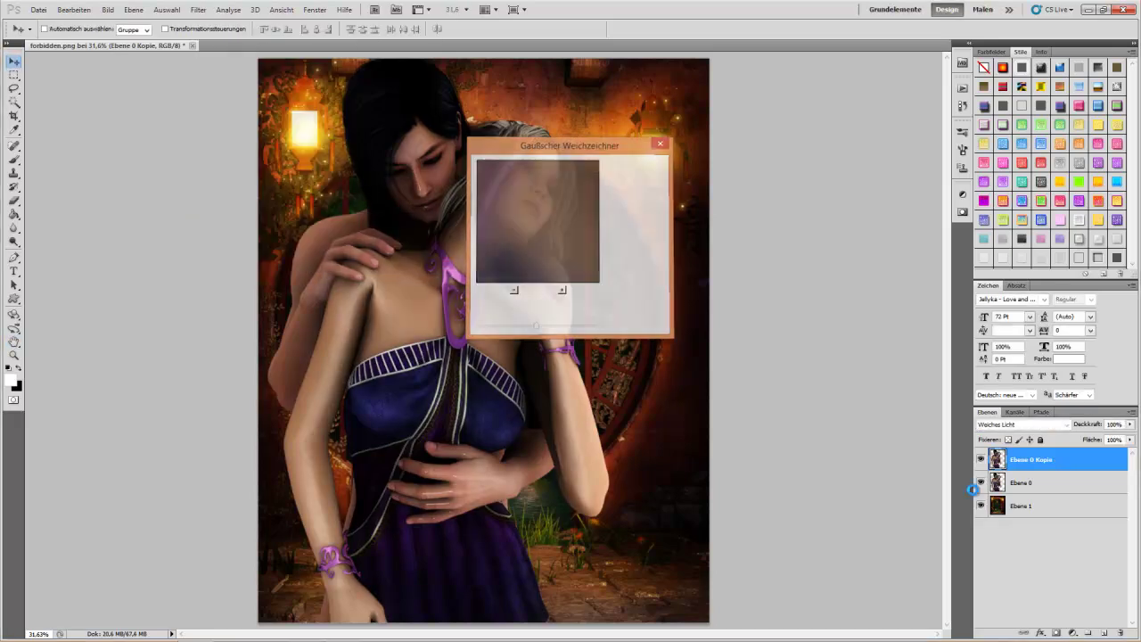
{"action": "key", "text": "ctrl+e"}
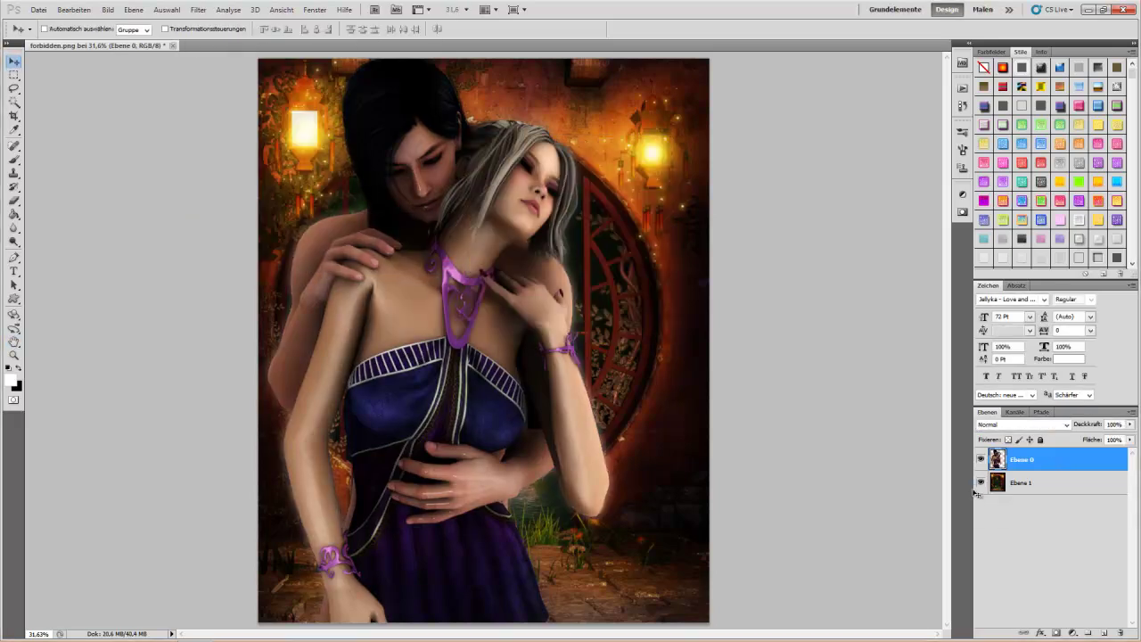
- Add a new layer above Ebene 1 and sample the lantern's pale yellow as paint colour
{"action": "left_click", "coordinate": [974, 489]}
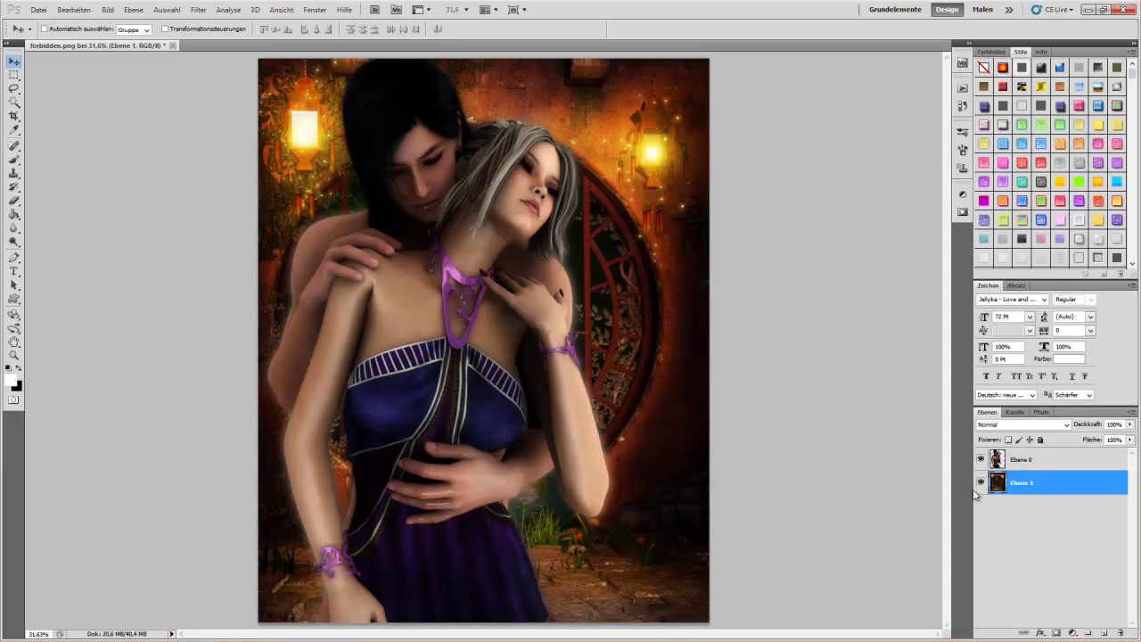
{"action": "key", "text": "ctrl+shift+alt+n"}
{"action": "key", "text": "i"}
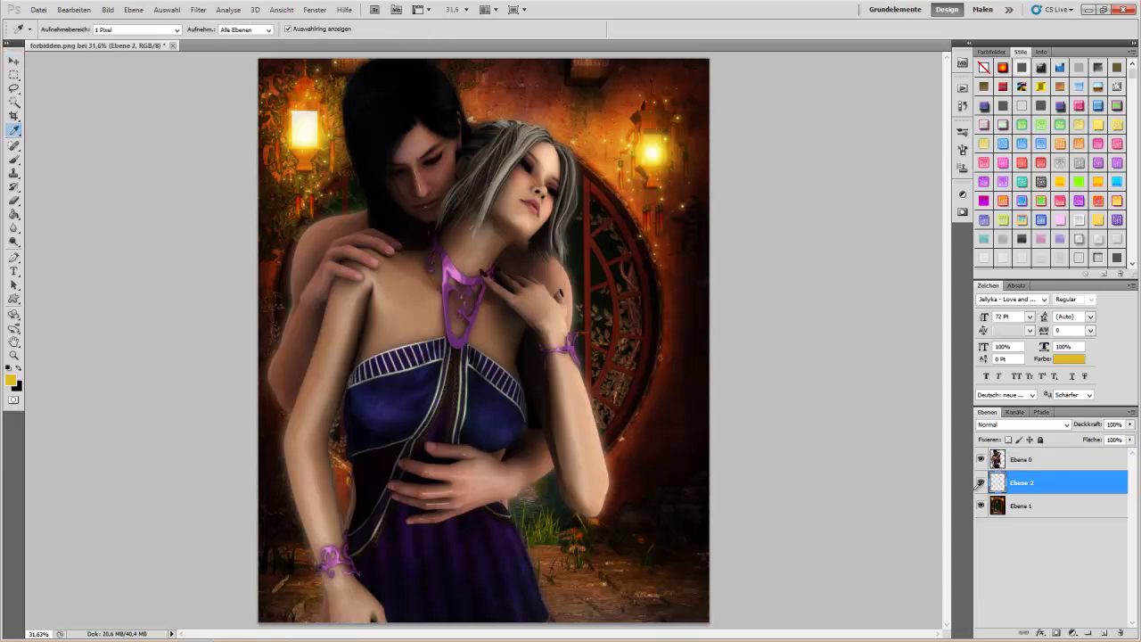
{"action": "left_click", "coordinate": [309, 141]}
- Set up a soft brush at 569 px
{"action": "key", "text": "b"}
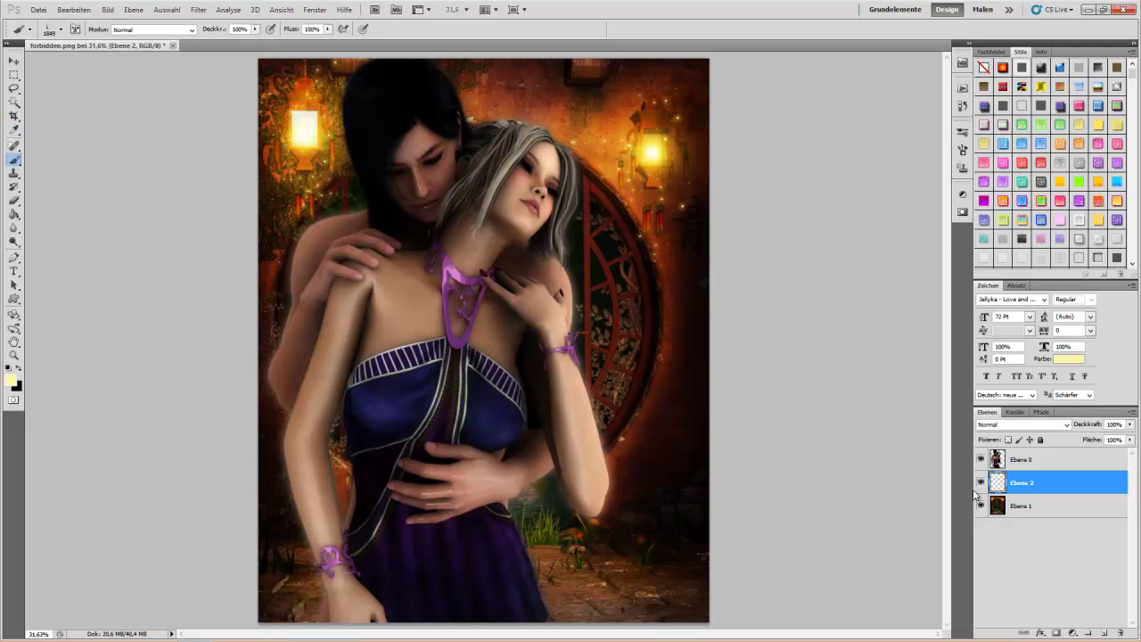
{"action": "key", "text": "F5"}
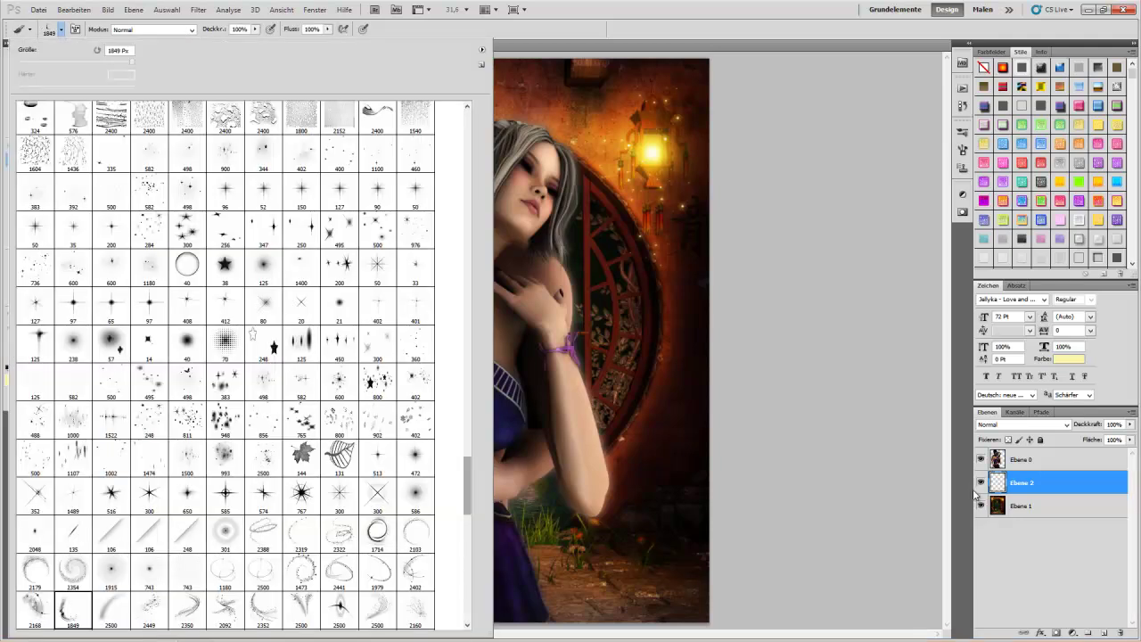
{"action": "scroll", "coordinate": [974, 489], "scroll_direction": "up", "scroll_amount": 5}
{"action": "scroll", "coordinate": [975, 489], "scroll_direction": "up", "scroll_amount": 5}
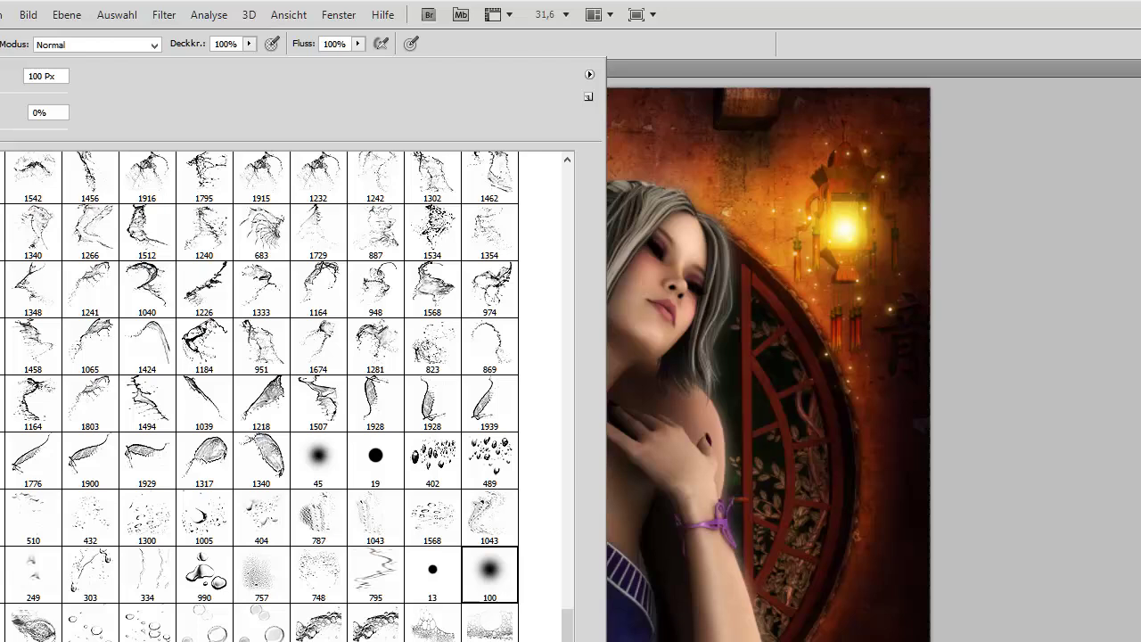
{"action": "type", "text": "569"}
{"action": "key", "text": "Return"}
{"action": "key", "text": "F5"}
- Paint yellow glow around the man's head and side, undoing the stroke on the woman's side
{"action": "left_click_drag", "start_coordinate": [624, 98], "coordinate": [294, 419]}
{"action": "left_click_drag", "start_coordinate": [286, 338], "coordinate": [276, 624]}
{"action": "left_click_drag", "start_coordinate": [793, 632], "coordinate": [606, 103]}
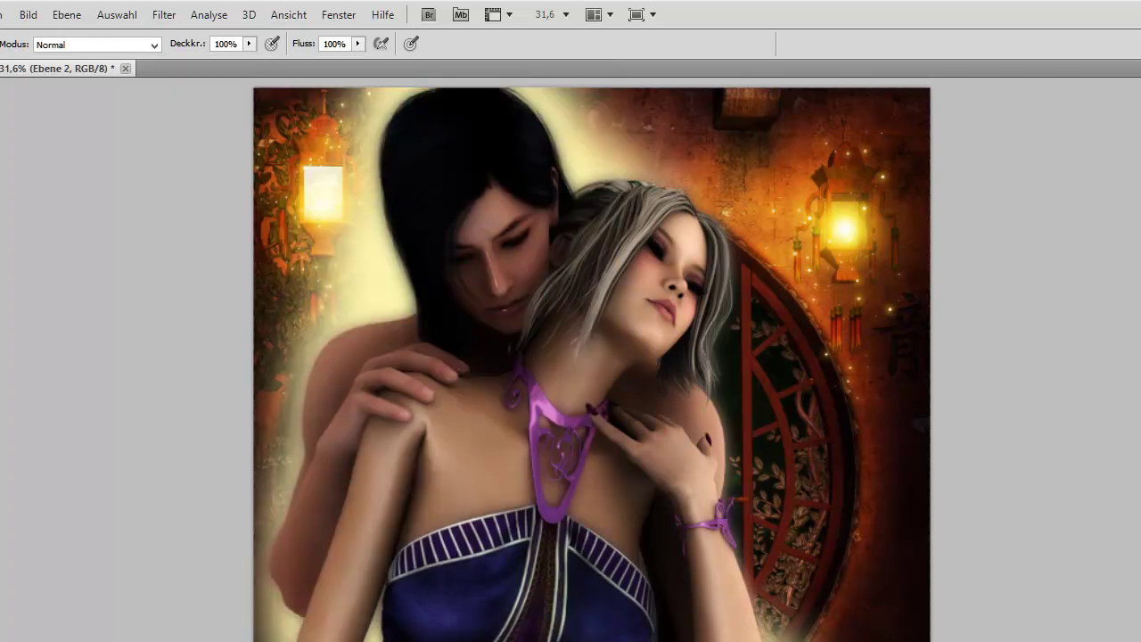
{"action": "key", "text": "ctrl+z"}
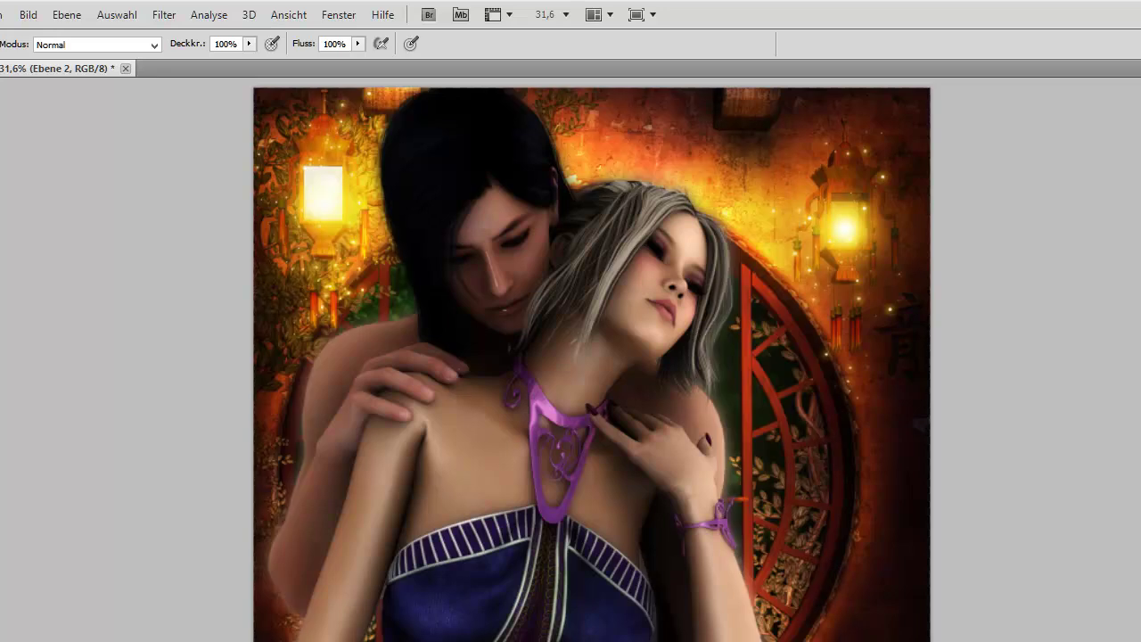
{"action": "left_click", "coordinate": [164, 14]}
{"action": "left_click", "coordinate": [164, 14]}
{"action": "key", "text": "v"}
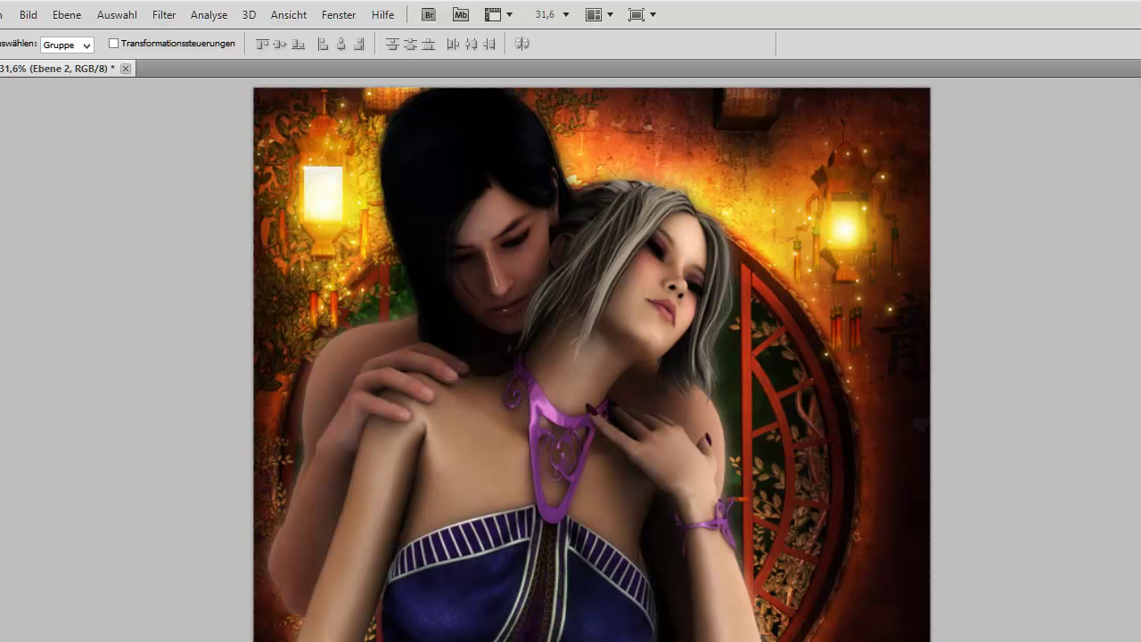
- Add a gradient map adjustment layer with an orange copper gradient
{"action": "left_click", "coordinate": [1125, 305]}
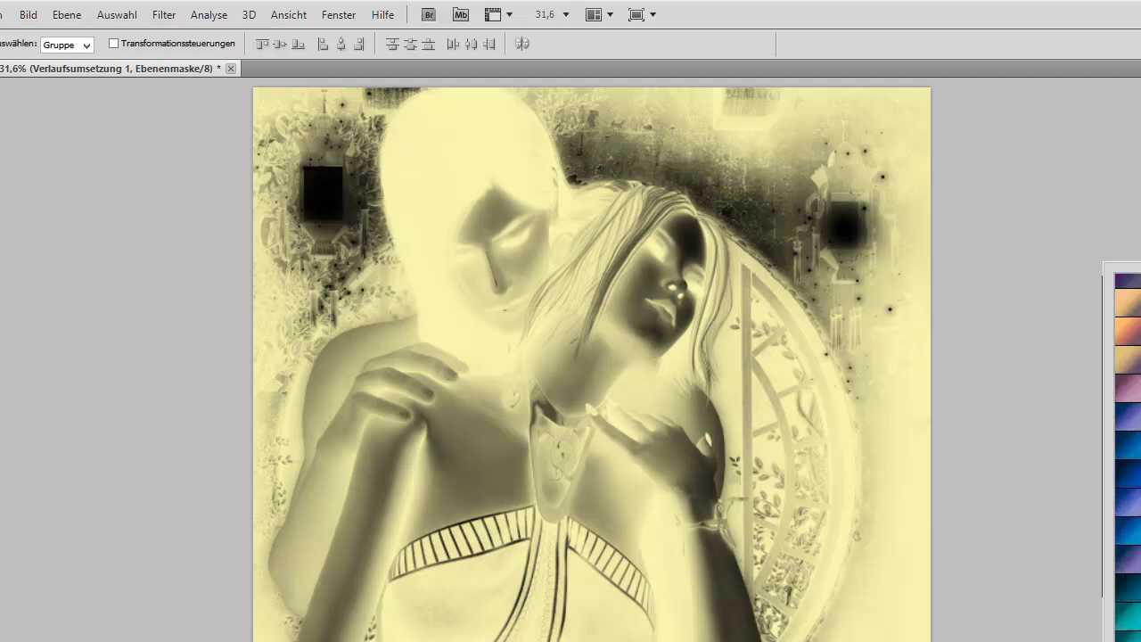
{"action": "scroll", "coordinate": [1127, 458], "scroll_direction": "down", "scroll_amount": 5}
{"action": "double_click", "coordinate": [1126, 446]}
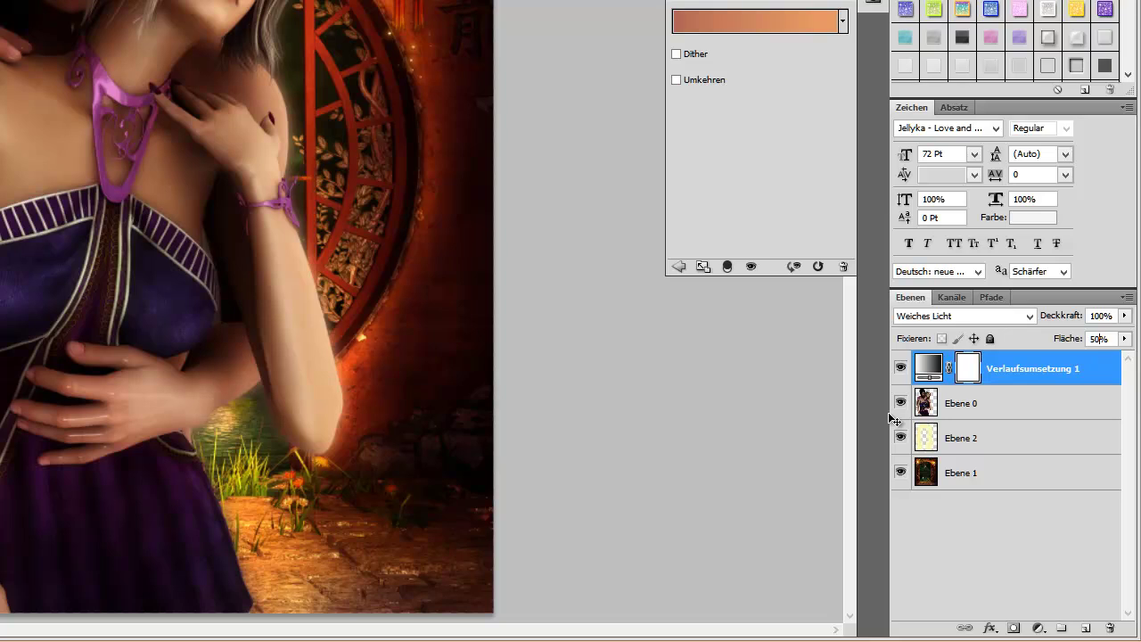
- Add a Curves adjustment layer bent slightly upward to brighten the image
{"action": "left_click", "coordinate": [679, 266]}
{"action": "left_click", "coordinate": [772, 18]}
{"action": "left_click_drag", "start_coordinate": [766, 114], "coordinate": [766, 107]}
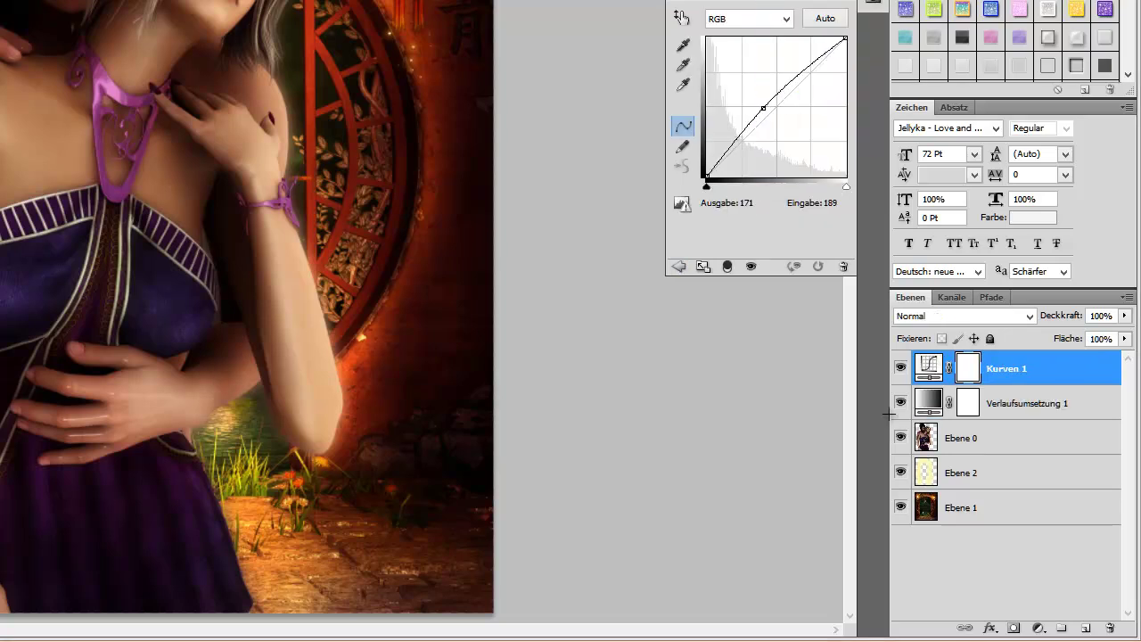
{"action": "left_click", "coordinate": [678, 265]}
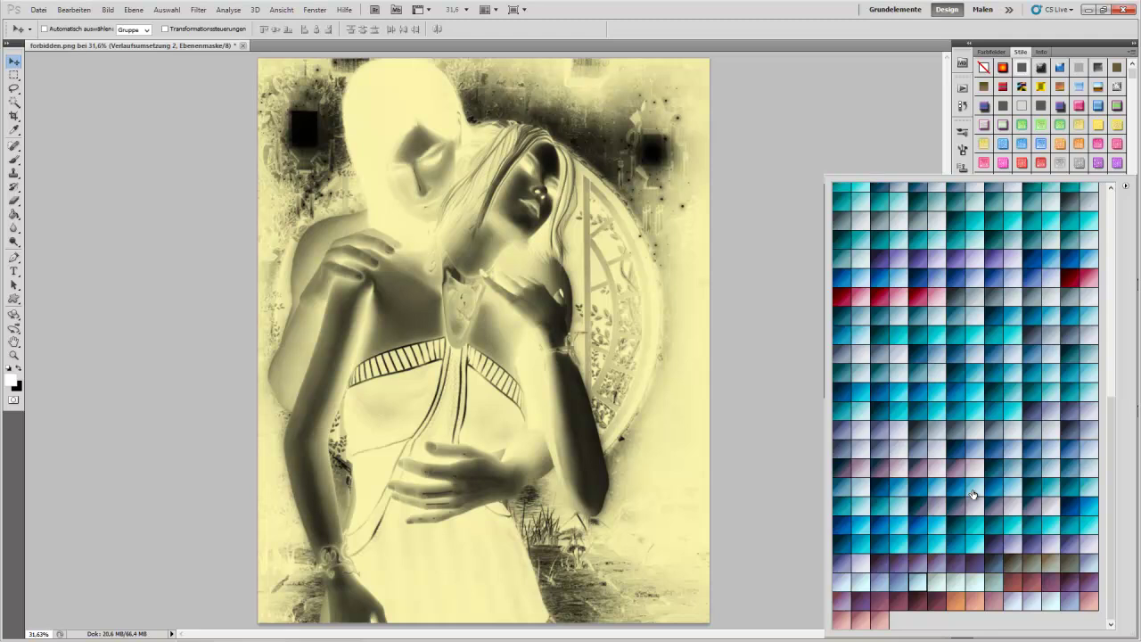
- Add a pale blue gradient map blended as Weiches Licht
{"action": "left_click", "coordinate": [972, 492]}
{"action": "key", "text": "Return"}
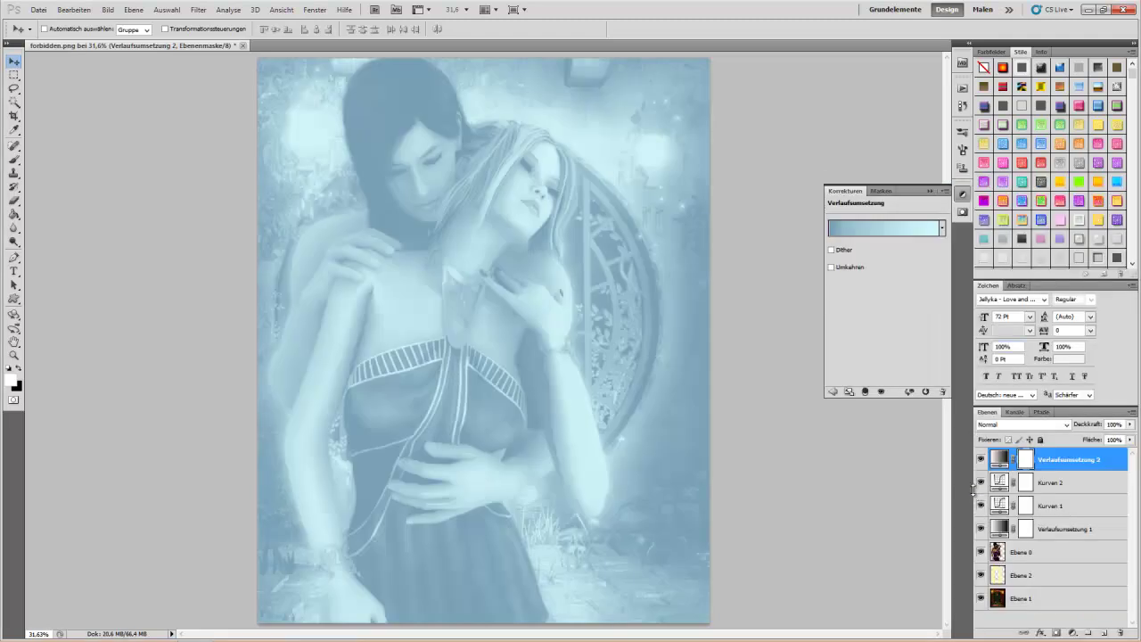
{"action": "key", "text": "Return"}
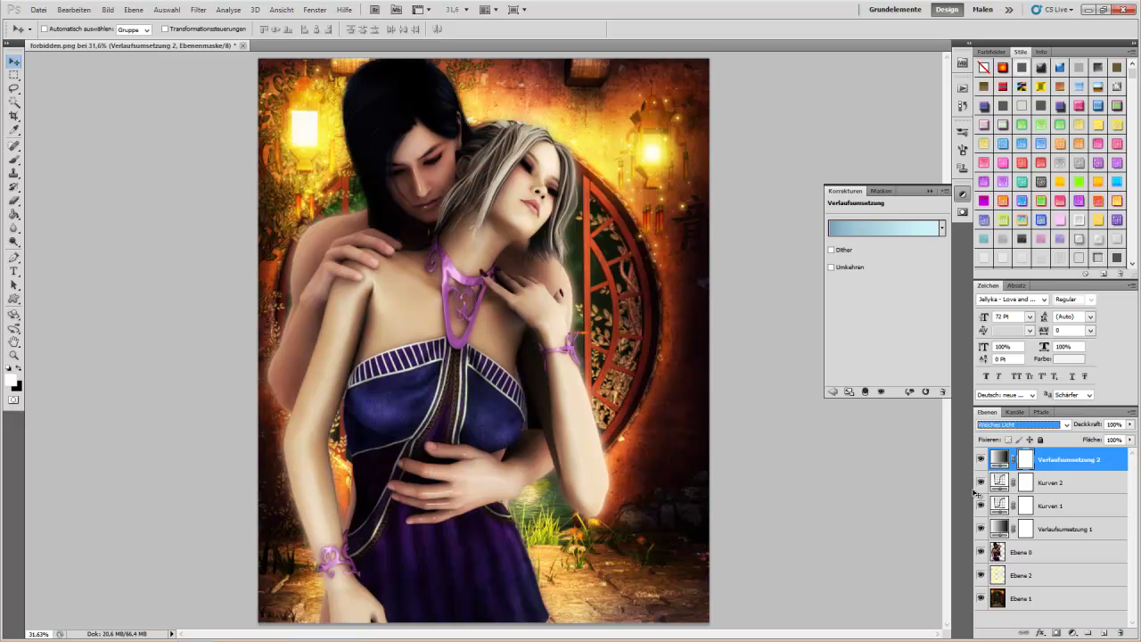
- Zoom in to 300% on the couple's faces and lips and select the brush
{"action": "key", "text": "z"}
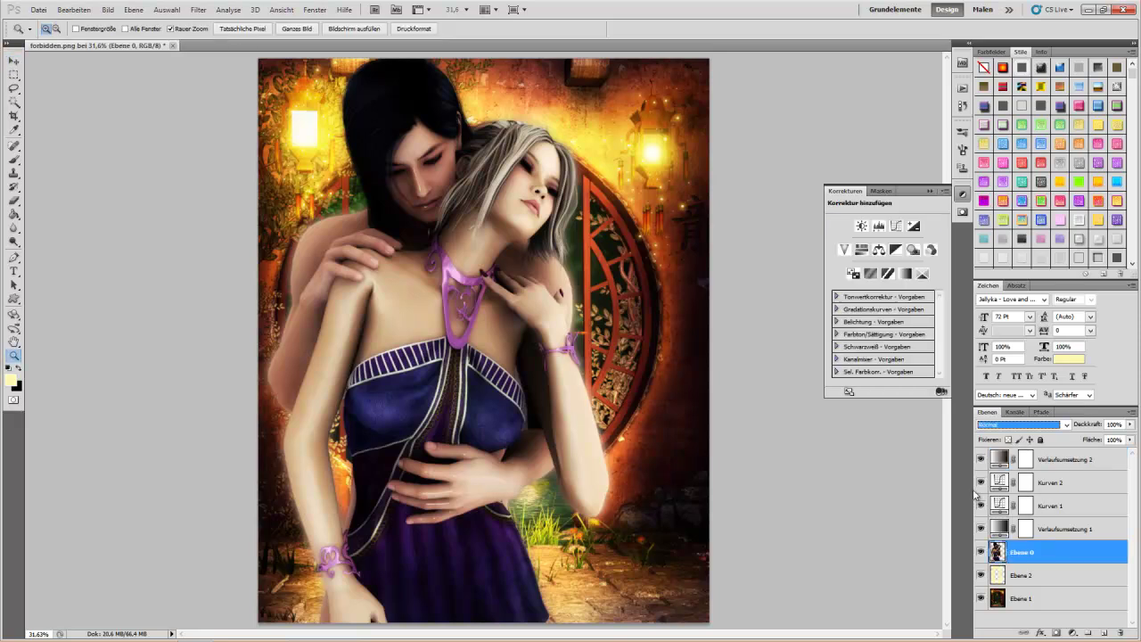
{"action": "left_click_drag", "start_coordinate": [434, 255], "coordinate": [627, 275]}
{"action": "key", "text": "ctrl+plus"}
{"action": "key", "text": "ctrl+plus"}
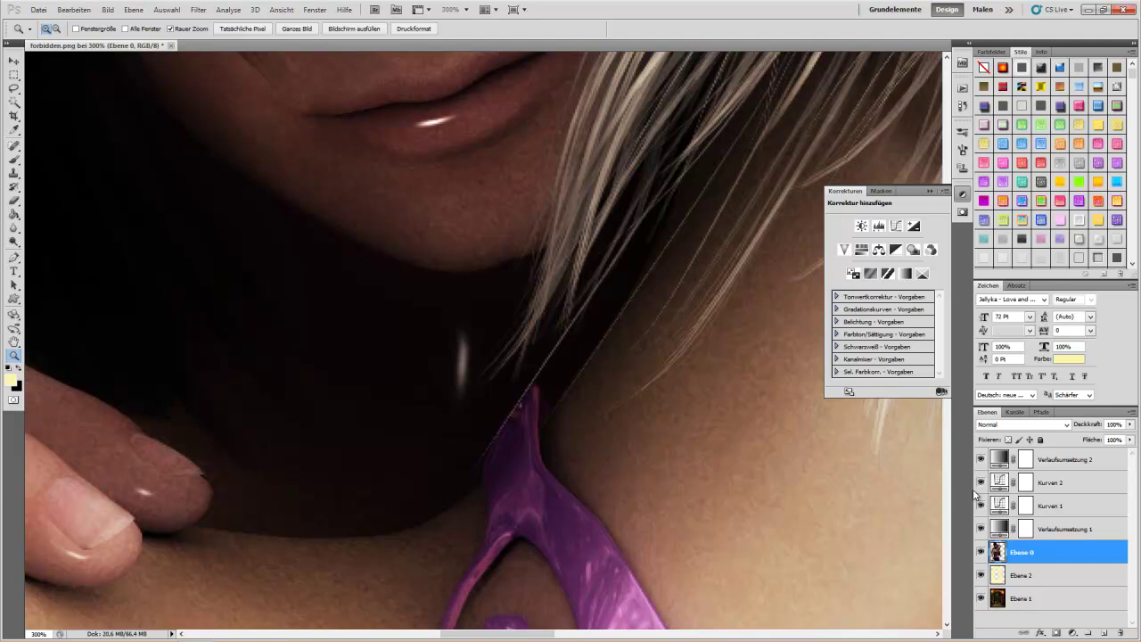
{"action": "key", "text": "b"}
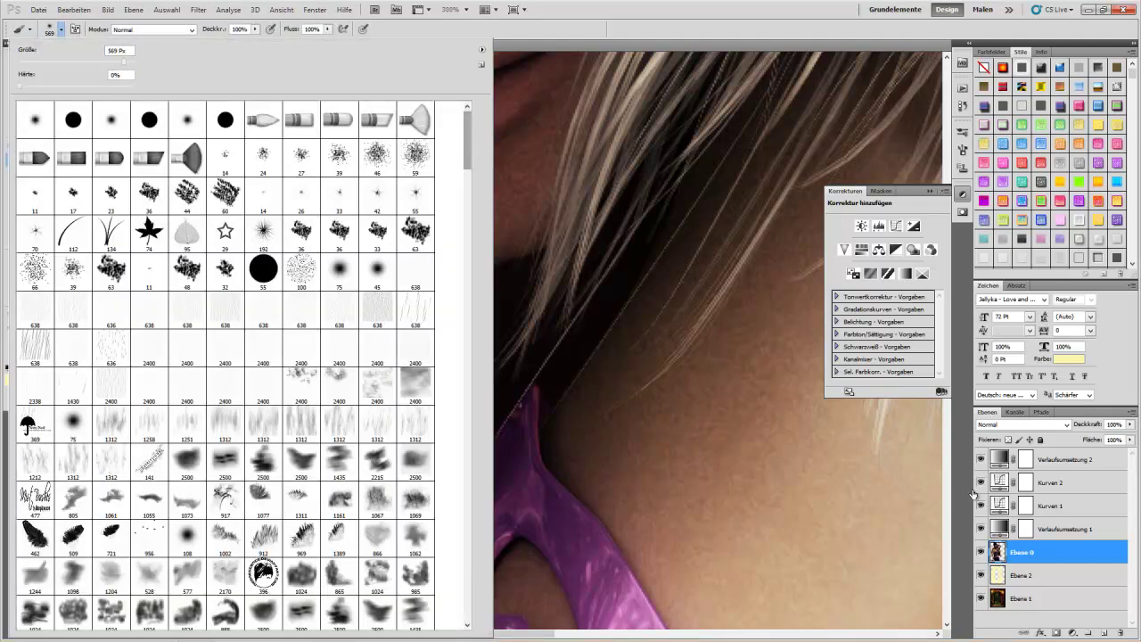
{"action": "key", "text": "Return"}
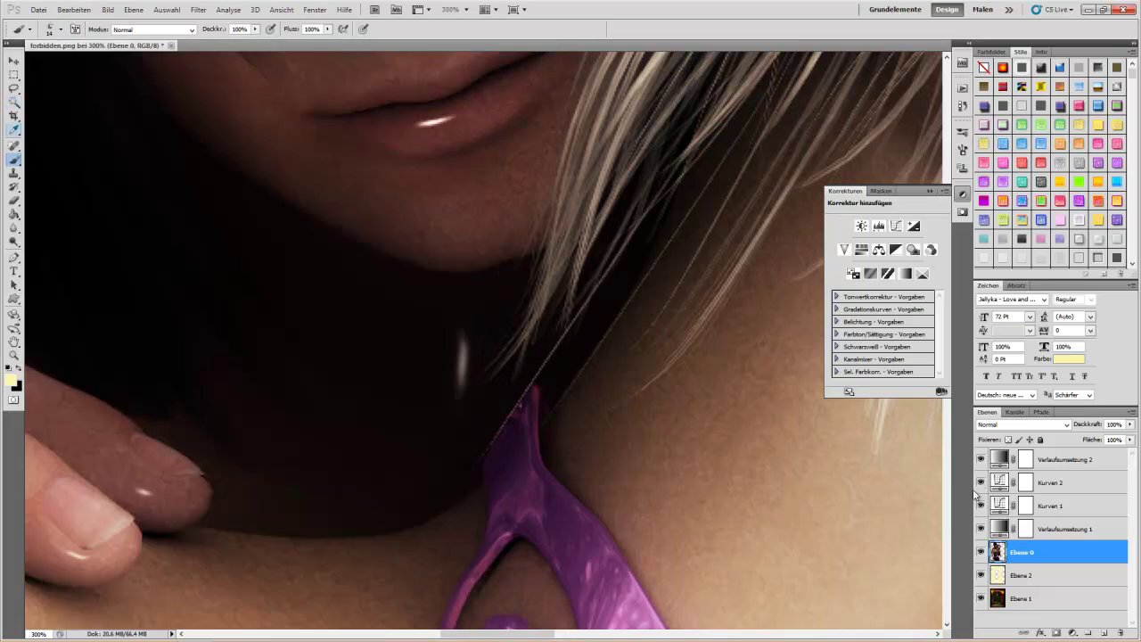
- Sample the man's nose skin tone, try a brush patch, then undo it
{"action": "key", "text": "i"}
{"action": "key", "text": "b"}
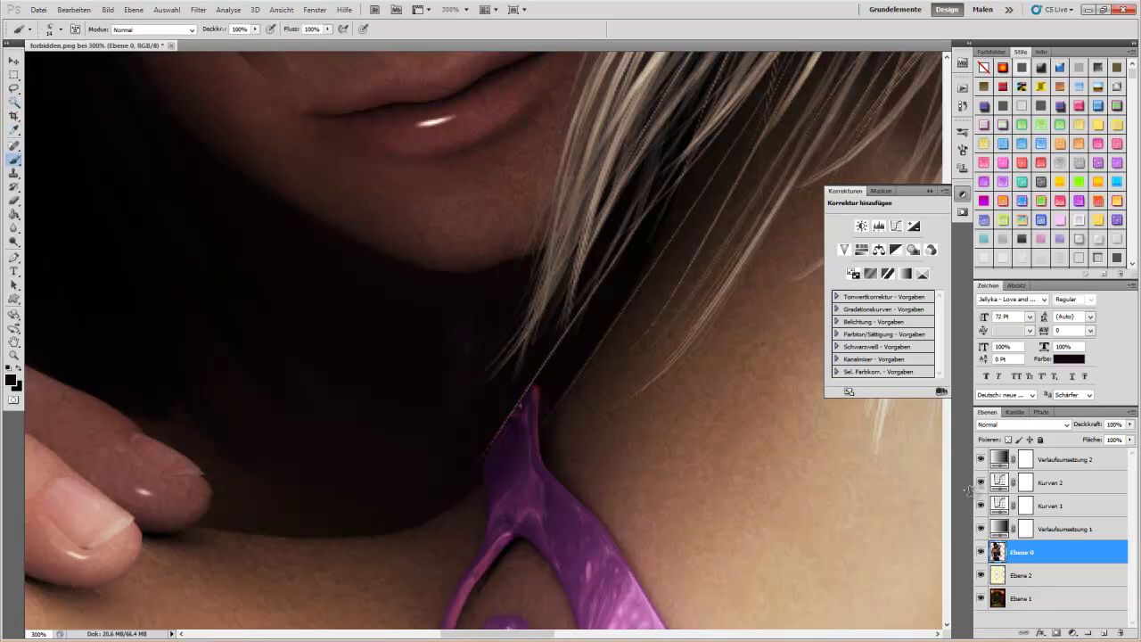
{"action": "scroll", "coordinate": [970, 490], "scroll_direction": "up", "scroll_amount": 3}
{"action": "scroll", "coordinate": [971, 490], "scroll_direction": "up", "scroll_amount": 2}
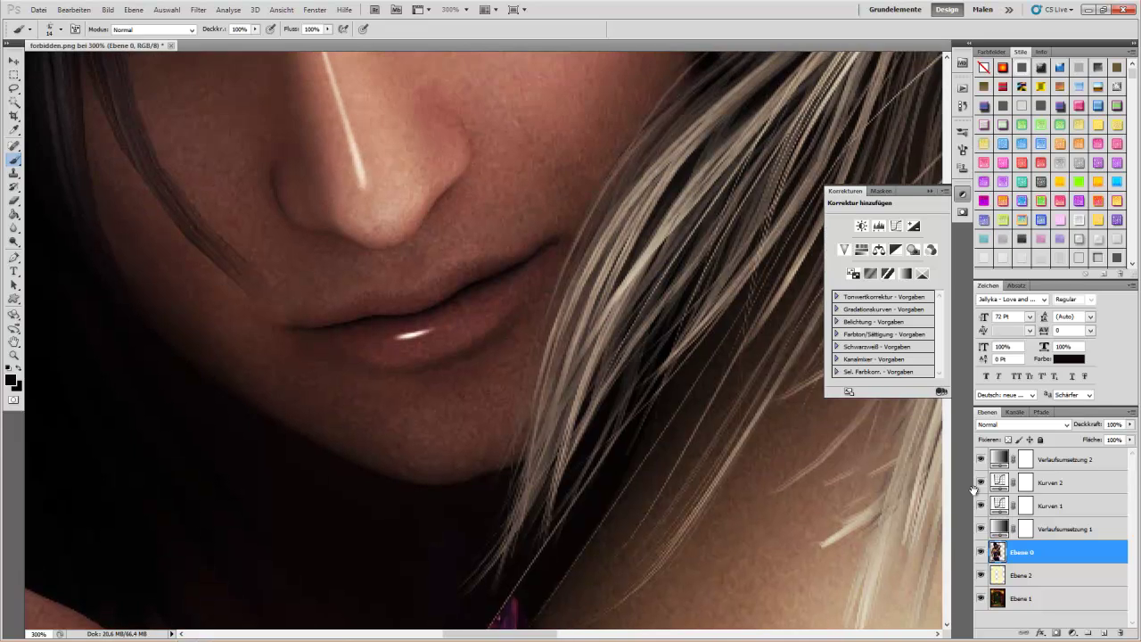
{"action": "scroll", "coordinate": [974, 489], "scroll_direction": "up", "scroll_amount": 4}
{"action": "left_click", "coordinate": [344, 280], "text": "alt"}
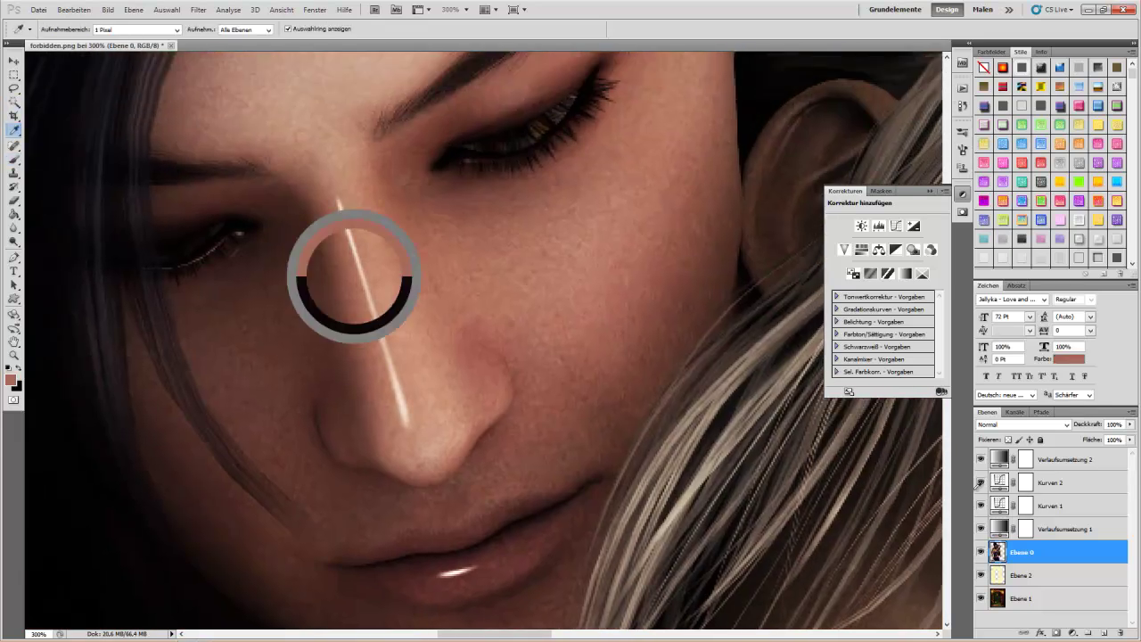
{"action": "left_click", "coordinate": [74, 9]}
{"action": "left_click", "coordinate": [89, 43]}
{"action": "left_click", "coordinate": [74, 9]}
{"action": "left_click", "coordinate": [89, 44]}
- Switch to the Blur tool and then the Smudge tool for the nose highlight
{"action": "key", "text": "g"}
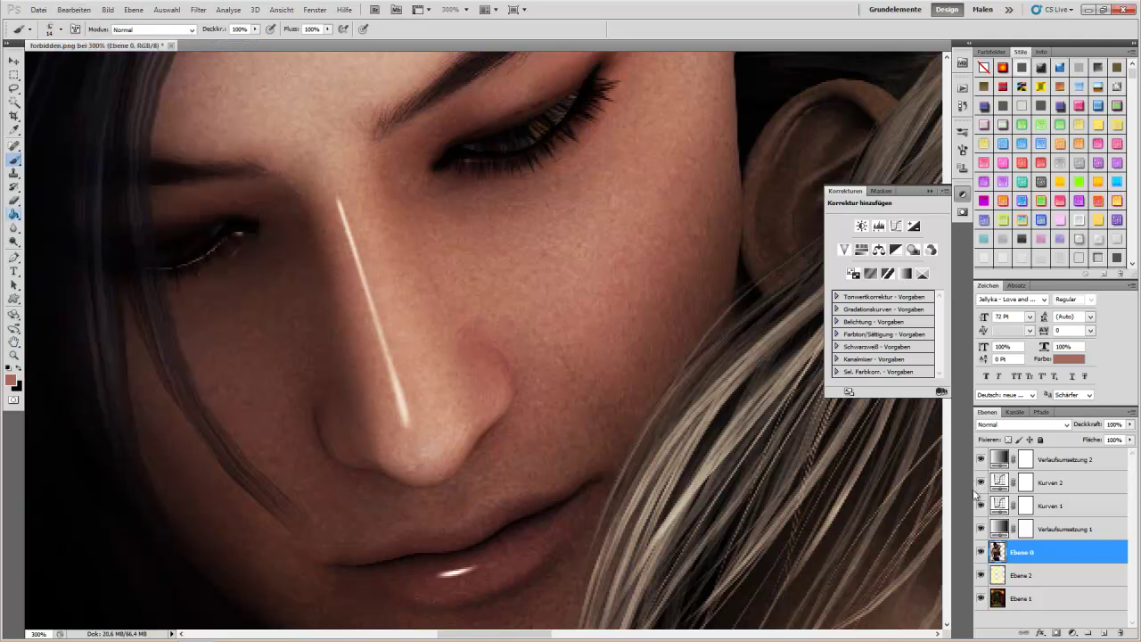
{"action": "key", "text": "r"}
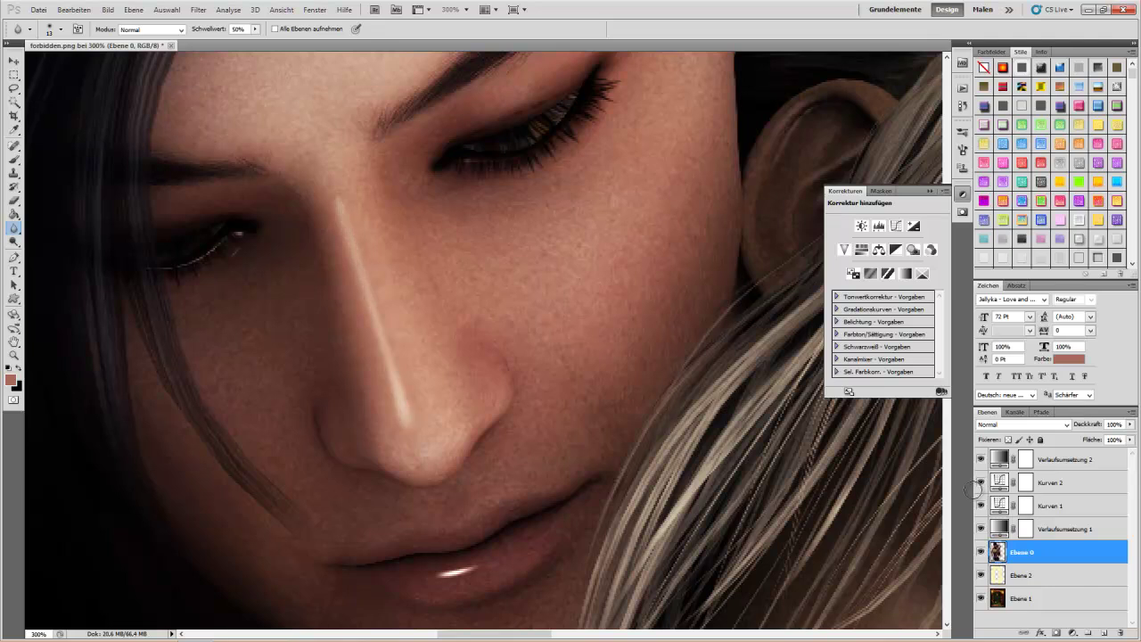
{"action": "key", "text": "shift+r"}
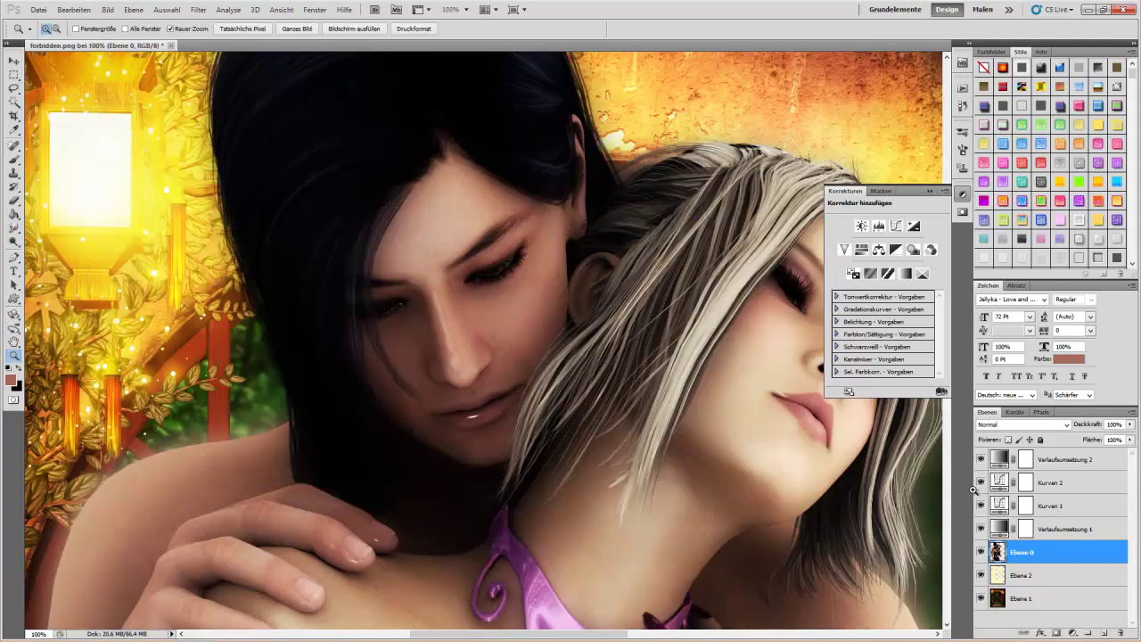
- Zoom to 500% and smudge the highlights on the lower lip and nose ridge
{"action": "key", "text": "ctrl+plus"}
{"action": "key", "text": "ctrl+plus"}
{"action": "key", "text": "ctrl+plus"}
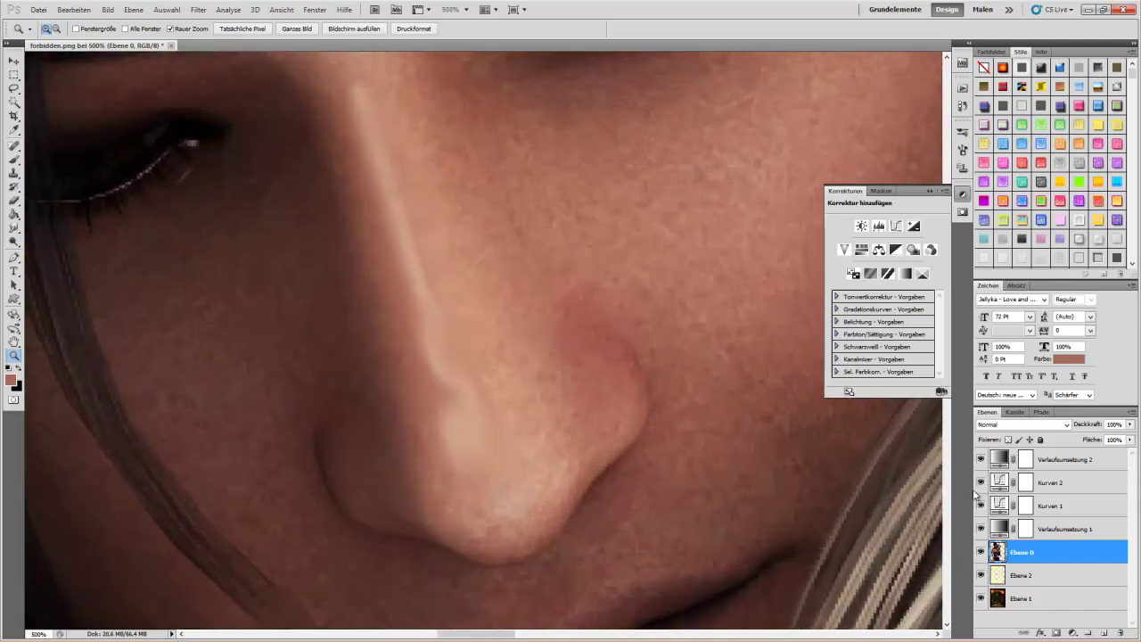
{"action": "key", "text": "shift+r"}
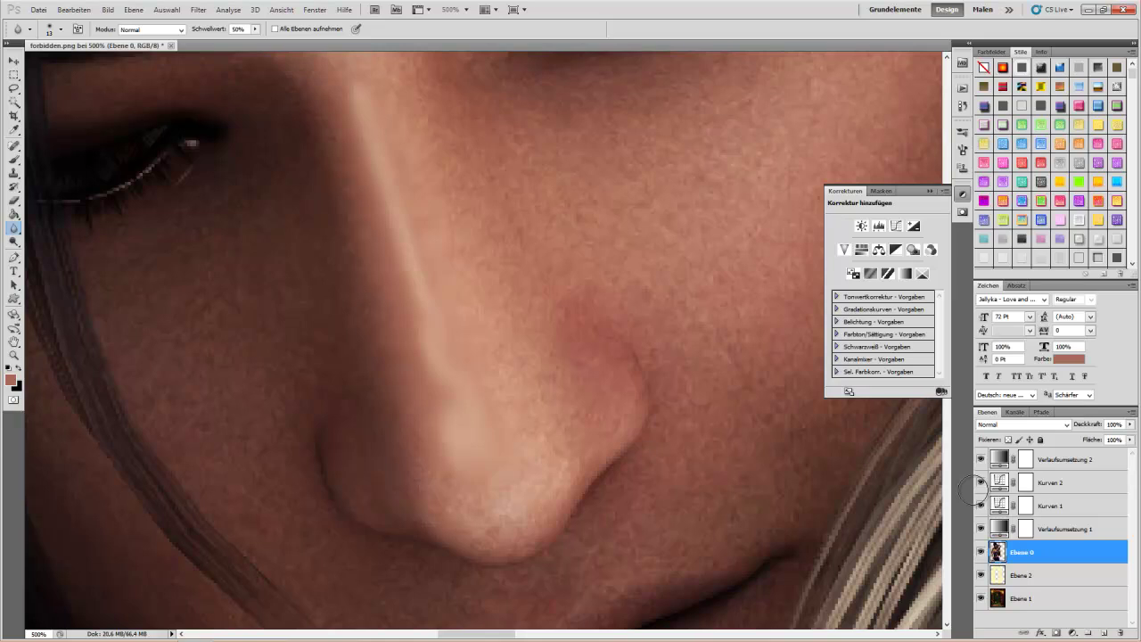
{"action": "scroll", "coordinate": [970, 489], "scroll_direction": "down", "scroll_amount": 1}
{"action": "scroll", "coordinate": [970, 489], "scroll_direction": "down", "scroll_amount": 4}
{"action": "key", "text": "shift+r"}
{"action": "mouse_move", "coordinate": [546, 480]}
{"action": "left_mouse_down"}
{"action": "mouse_move", "coordinate": [564, 496]}
{"action": "mouse_move", "coordinate": [584, 492]}
{"action": "mouse_move", "coordinate": [526, 495]}
{"action": "left_mouse_up"}
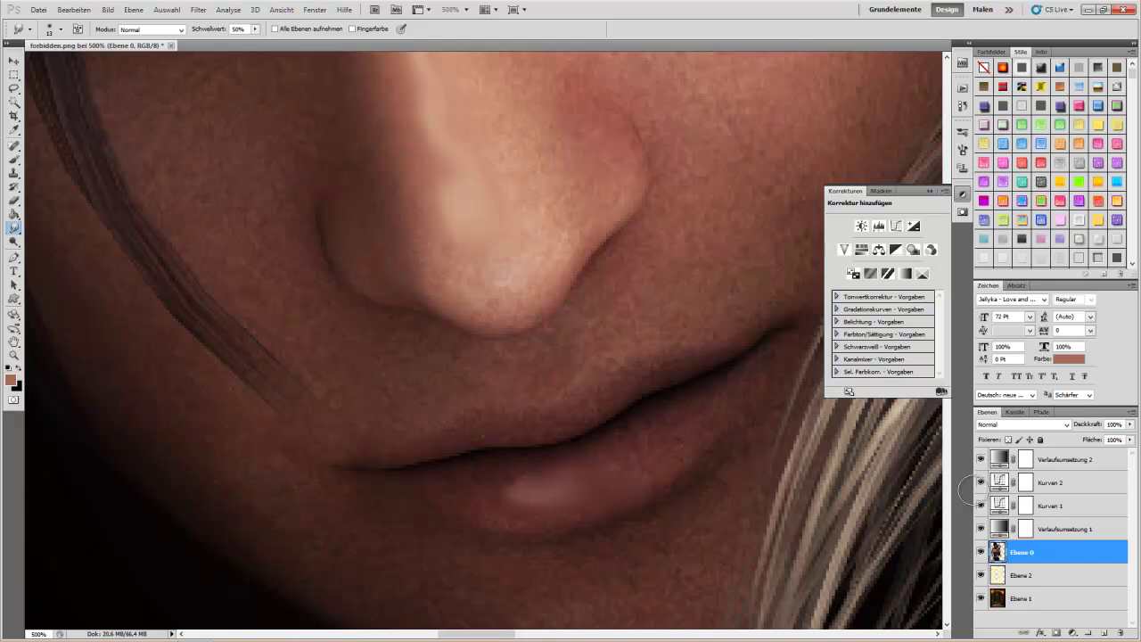
{"action": "scroll", "coordinate": [969, 488], "scroll_direction": "up", "scroll_amount": 5}
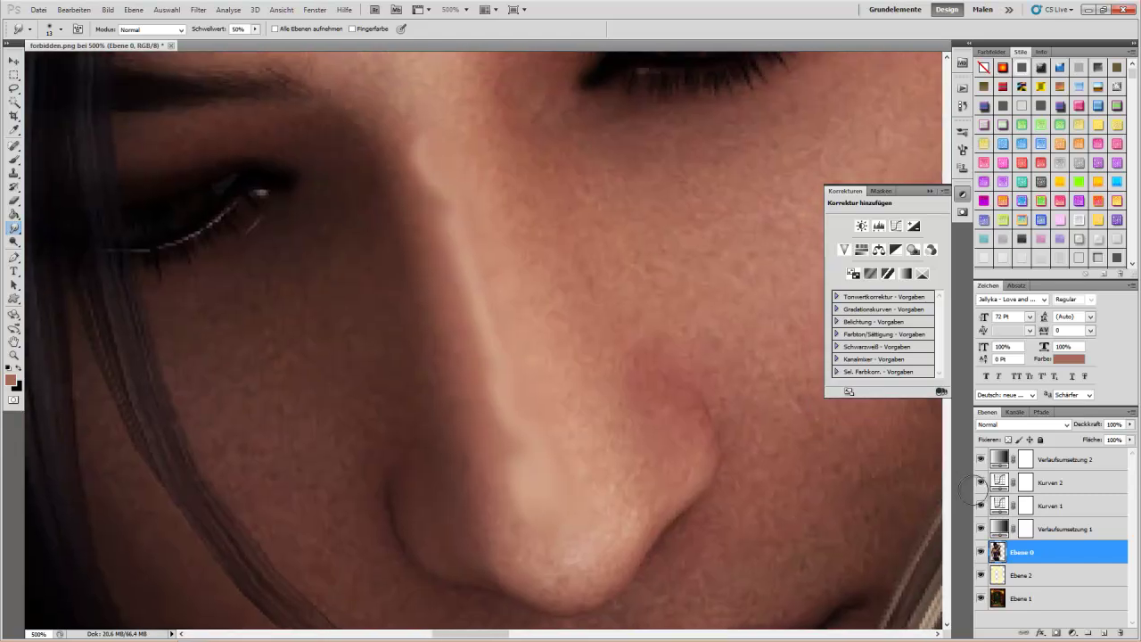
{"action": "left_click_drag", "start_coordinate": [460, 276], "coordinate": [485, 348]}
{"action": "mouse_move", "coordinate": [406, 161]}
{"action": "left_mouse_down"}
{"action": "mouse_move", "coordinate": [437, 203]}
{"action": "mouse_move", "coordinate": [490, 392]}
{"action": "mouse_move", "coordinate": [531, 486]}
{"action": "mouse_move", "coordinate": [557, 509]}
{"action": "left_mouse_up"}
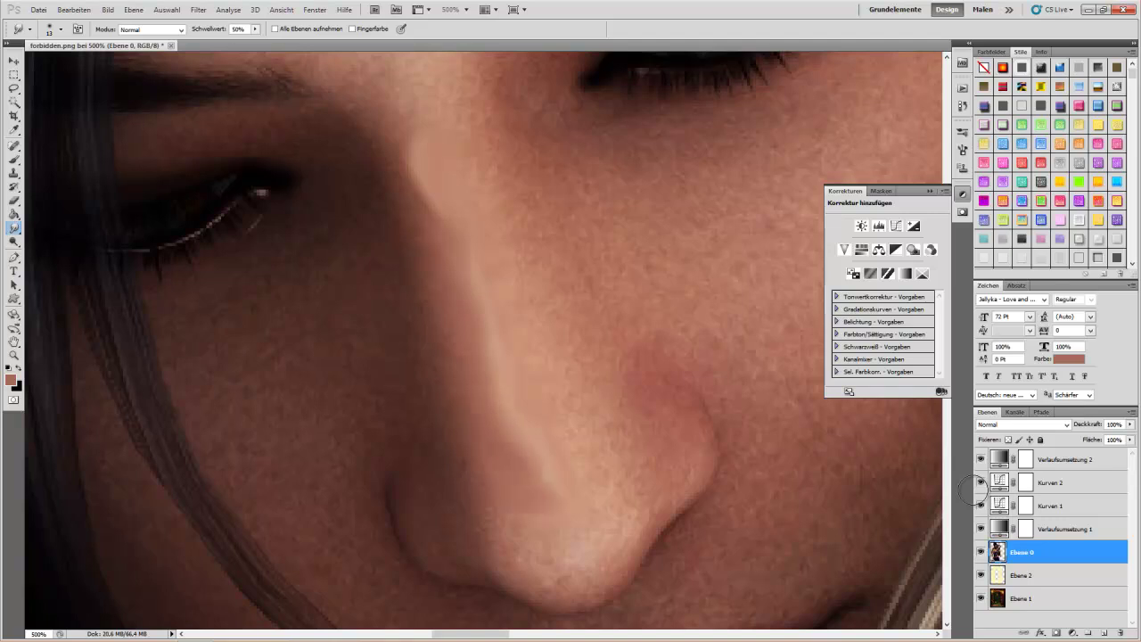
- Smudge away the bright highlight on the fingernail
{"action": "scroll", "coordinate": [969, 488], "scroll_direction": "down", "scroll_amount": 3}
{"action": "scroll", "coordinate": [969, 489], "scroll_direction": "down", "scroll_amount": 3}
{"action": "scroll", "coordinate": [970, 488], "scroll_direction": "down", "scroll_amount": 2}
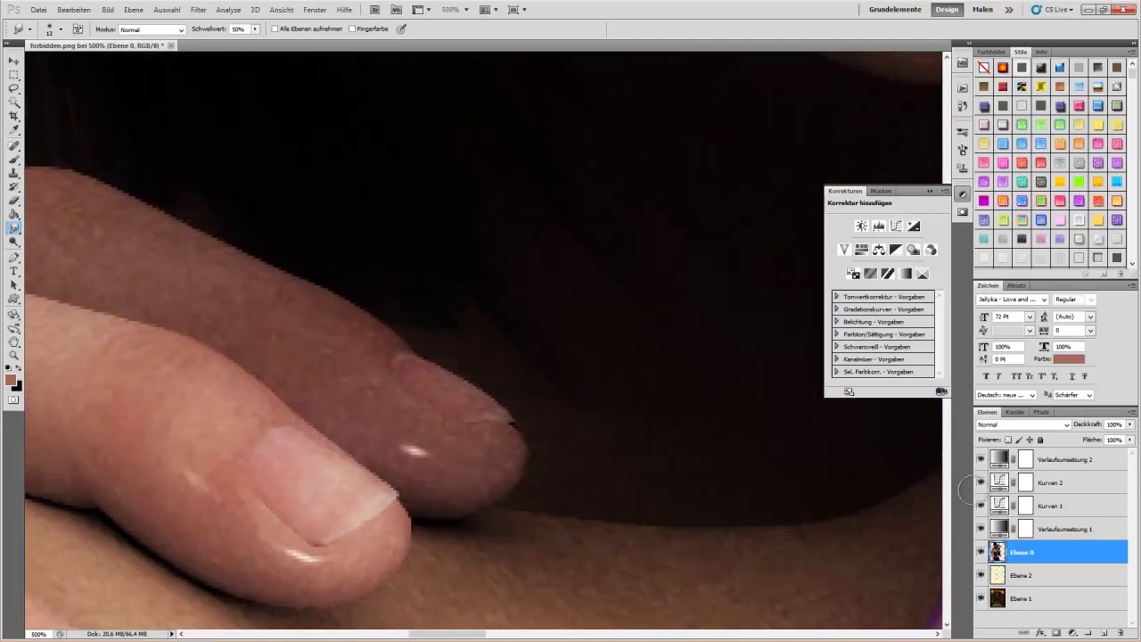
{"action": "scroll", "coordinate": [970, 488], "scroll_direction": "left", "scroll_amount": 3}
{"action": "left_click_drag", "start_coordinate": [487, 545], "coordinate": [426, 539]}
- Smudge the white finger streak into a soft glow, then fit the image in the window
{"action": "scroll", "coordinate": [970, 488], "scroll_direction": "down", "scroll_amount": 2}
{"action": "scroll", "coordinate": [970, 488], "scroll_direction": "left", "scroll_amount": 2}
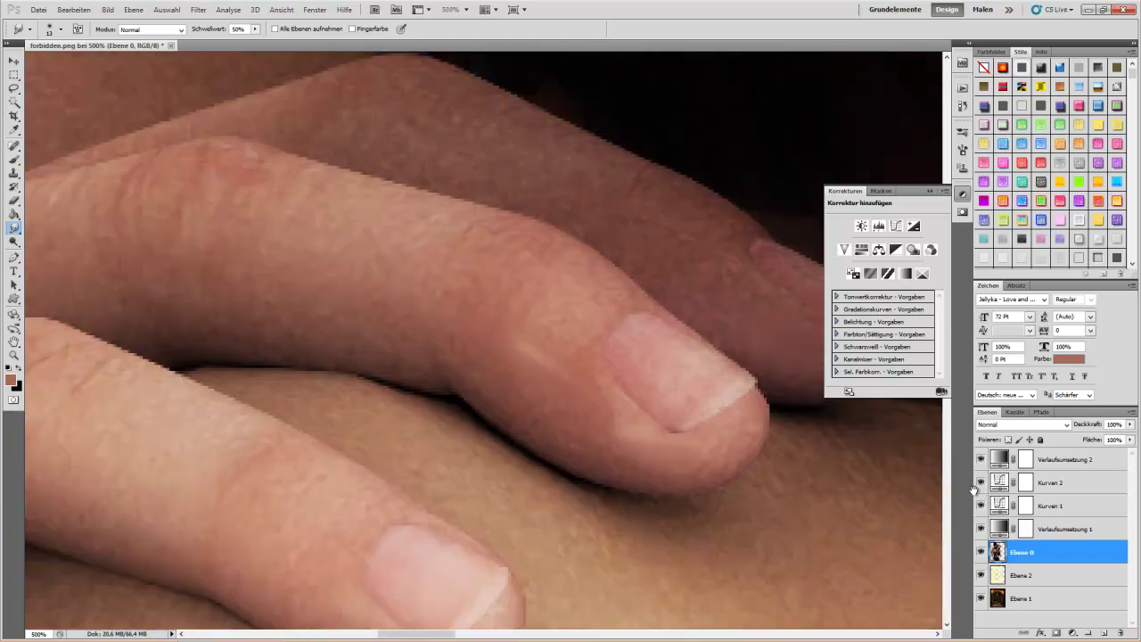
{"action": "scroll", "coordinate": [970, 488], "scroll_direction": "down", "scroll_amount": 3}
{"action": "scroll", "coordinate": [972, 488], "scroll_direction": "down", "scroll_amount": 3}
{"action": "scroll", "coordinate": [974, 489], "scroll_direction": "right", "scroll_amount": 3}
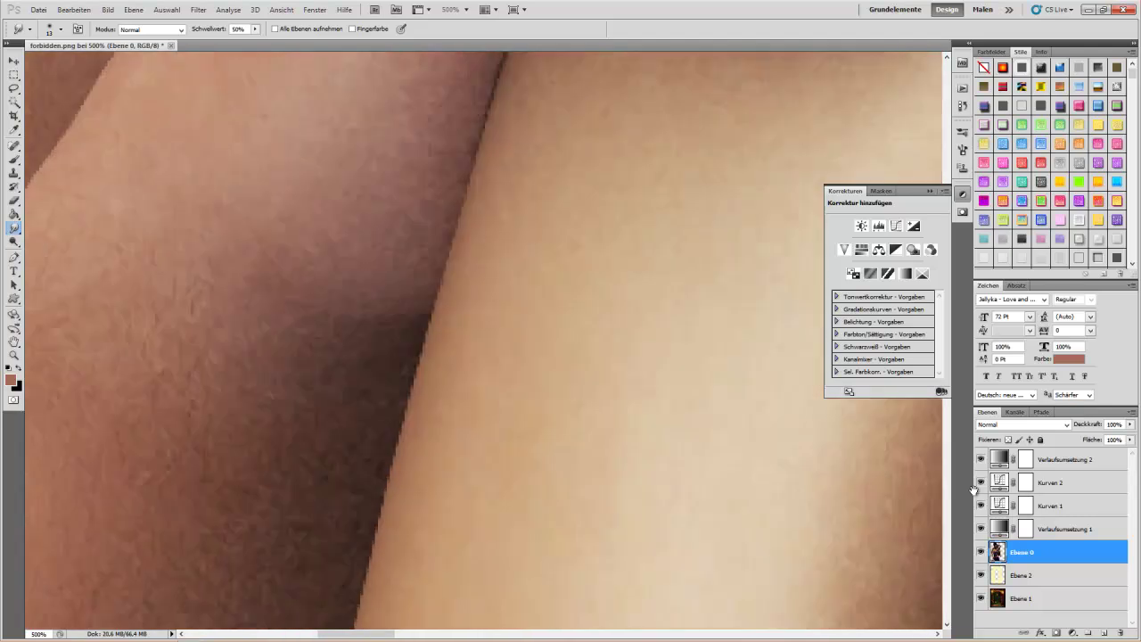
{"action": "scroll", "coordinate": [973, 488], "scroll_direction": "right", "scroll_amount": 3}
{"action": "scroll", "coordinate": [973, 489], "scroll_direction": "right", "scroll_amount": 3}
{"action": "scroll", "coordinate": [973, 488], "scroll_direction": "right", "scroll_amount": 3}
{"action": "scroll", "coordinate": [973, 489], "scroll_direction": "down", "scroll_amount": 3}
{"action": "scroll", "coordinate": [973, 489], "scroll_direction": "right", "scroll_amount": 3}
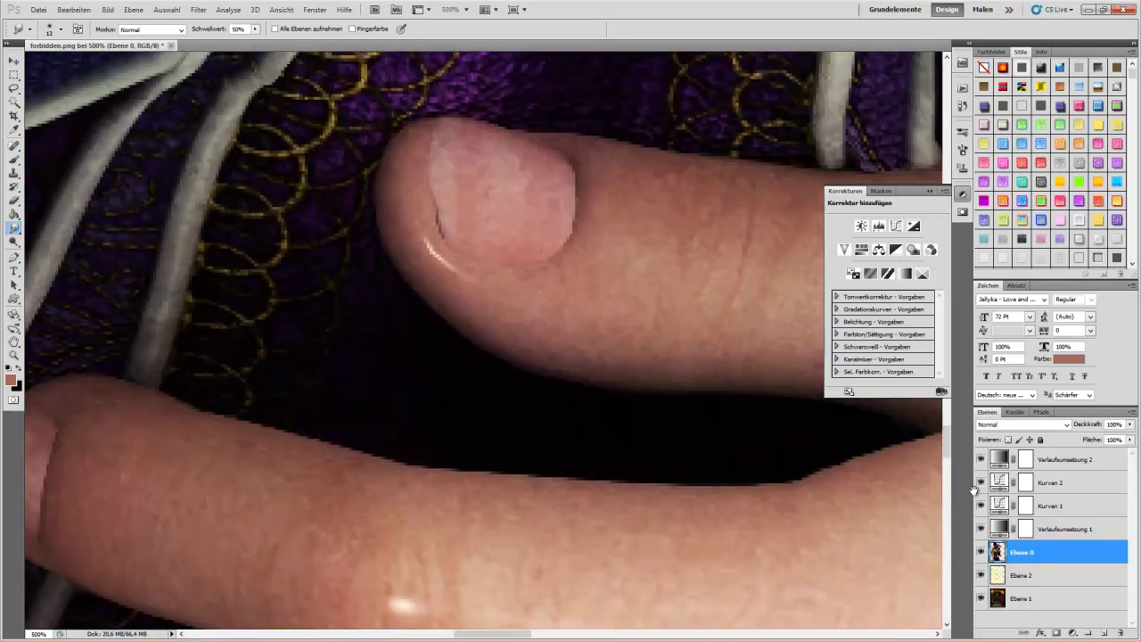
{"action": "scroll", "coordinate": [973, 489], "scroll_direction": "right", "scroll_amount": 2}
{"action": "scroll", "coordinate": [973, 488], "scroll_direction": "down", "scroll_amount": 3}
{"action": "scroll", "coordinate": [973, 489], "scroll_direction": "left", "scroll_amount": 1}
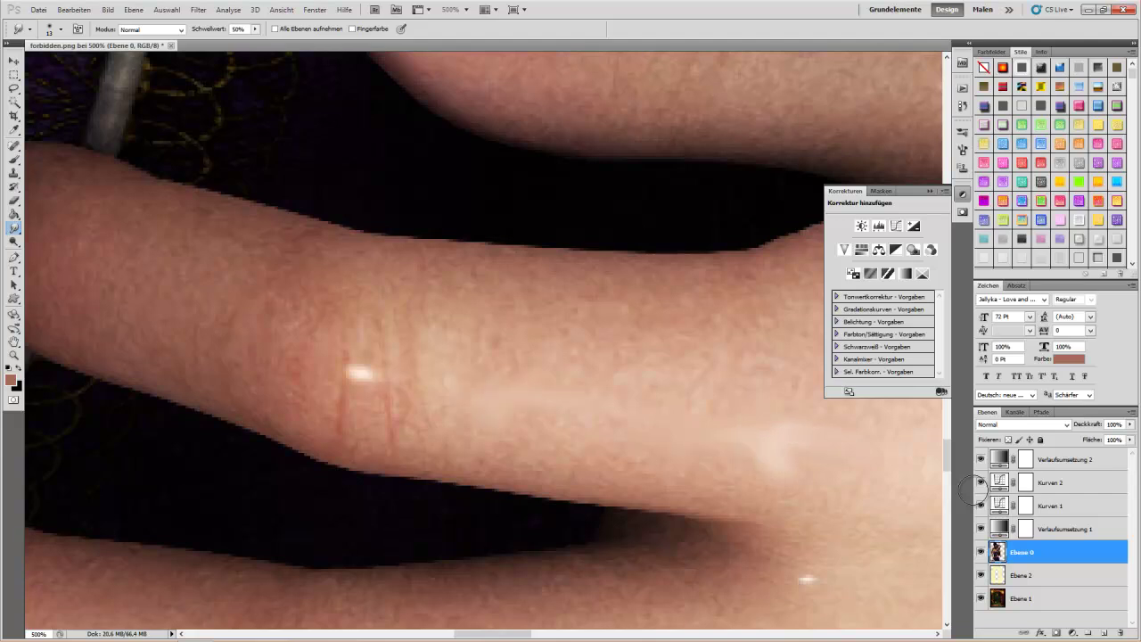
{"action": "scroll", "coordinate": [973, 489], "scroll_direction": "down", "scroll_amount": 1}
{"action": "scroll", "coordinate": [973, 488], "scroll_direction": "right", "scroll_amount": 2}
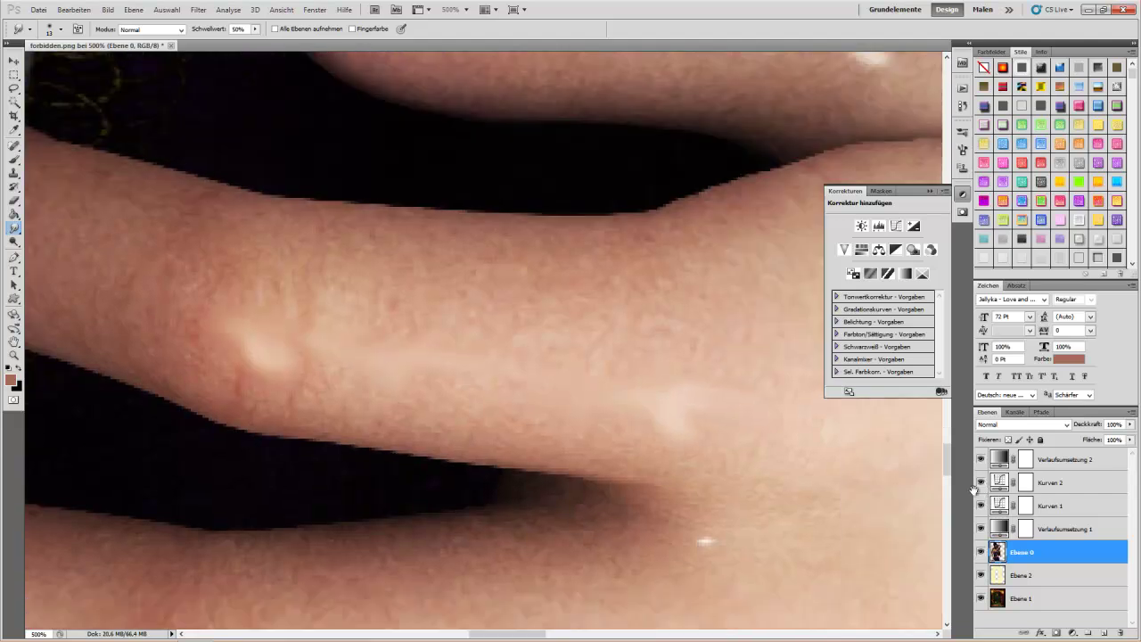
{"action": "scroll", "coordinate": [973, 488], "scroll_direction": "down", "scroll_amount": 3}
{"action": "scroll", "coordinate": [974, 489], "scroll_direction": "down", "scroll_amount": 2}
{"action": "mouse_move", "coordinate": [682, 328]}
{"action": "left_mouse_down"}
{"action": "mouse_move", "coordinate": [664, 356]}
{"action": "mouse_move", "coordinate": [717, 374]}
{"action": "left_mouse_up"}
{"action": "left_click_drag", "start_coordinate": [624, 332], "coordinate": [228, 346]}
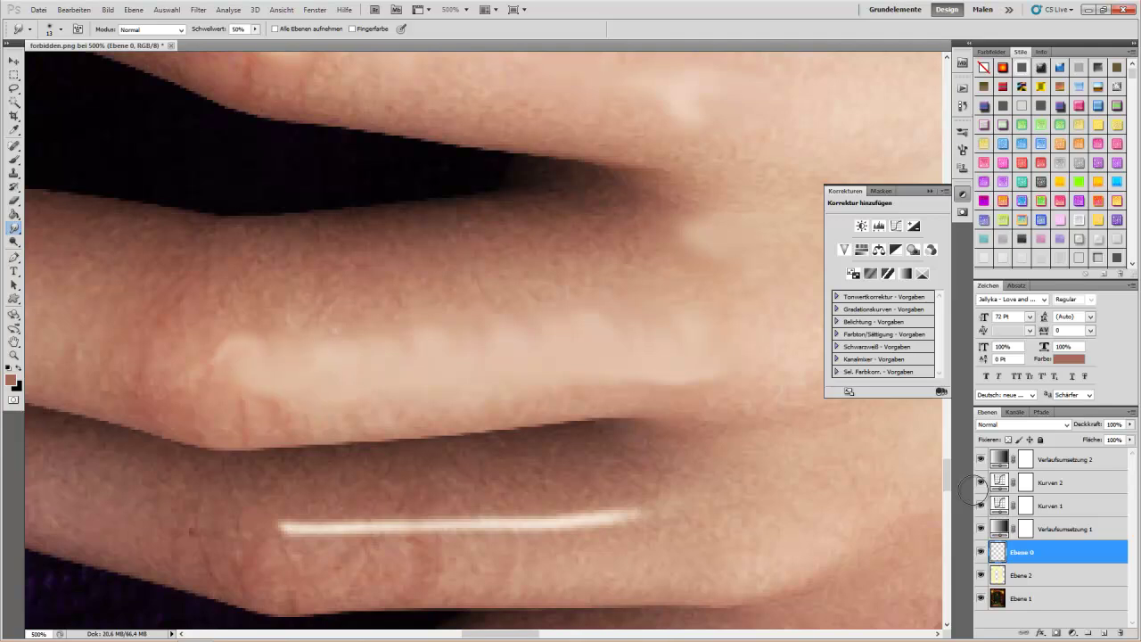
{"action": "key", "text": "z"}
{"action": "key", "text": "ctrl+0"}
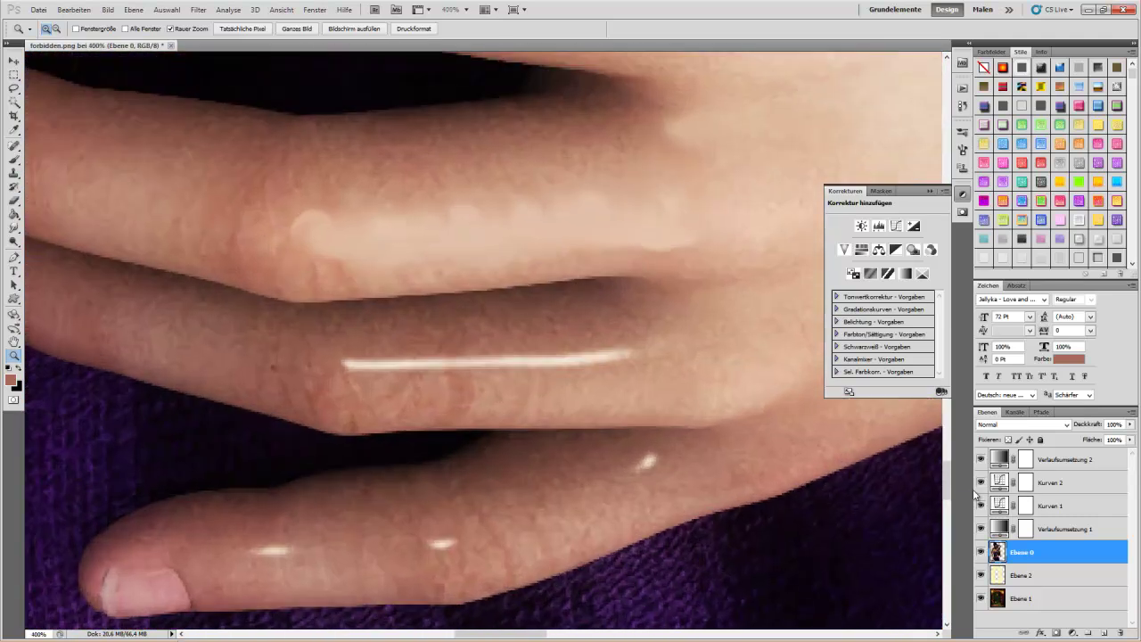
- Smudge the middle-finger highlight streak leftward into an even, shaded blur
{"action": "key", "text": "g"}
{"action": "key", "text": "r"}
{"action": "left_click_drag", "start_coordinate": [628, 356], "coordinate": [343, 365]}
{"action": "left_click_drag", "start_coordinate": [445, 366], "coordinate": [352, 355]}
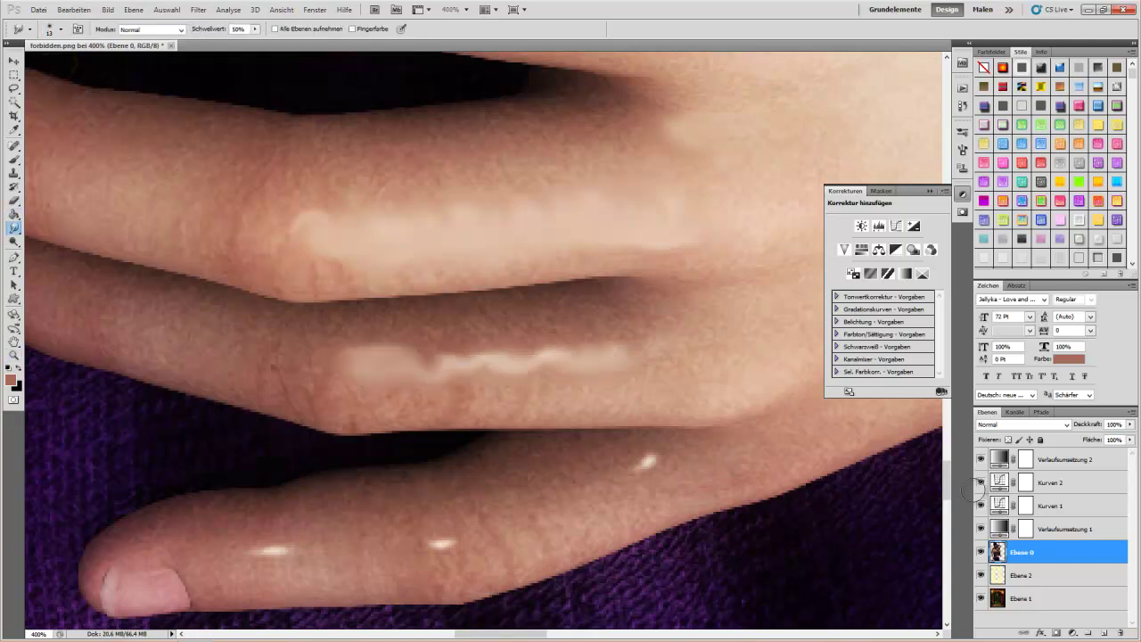
{"action": "left_click_drag", "start_coordinate": [526, 365], "coordinate": [405, 356]}
{"action": "left_click_drag", "start_coordinate": [637, 347], "coordinate": [366, 339]}
{"action": "mouse_move", "coordinate": [446, 348]}
{"action": "left_mouse_down"}
{"action": "mouse_move", "coordinate": [361, 343]}
{"action": "mouse_move", "coordinate": [365, 357]}
{"action": "left_mouse_up"}
{"action": "left_click_drag", "start_coordinate": [427, 374], "coordinate": [357, 365]}
{"action": "left_click_drag", "start_coordinate": [481, 379], "coordinate": [392, 373]}
{"action": "left_click_drag", "start_coordinate": [517, 374], "coordinate": [428, 373]}
{"action": "left_click_drag", "start_coordinate": [615, 352], "coordinate": [401, 344]}
{"action": "left_click_drag", "start_coordinate": [517, 356], "coordinate": [401, 337]}
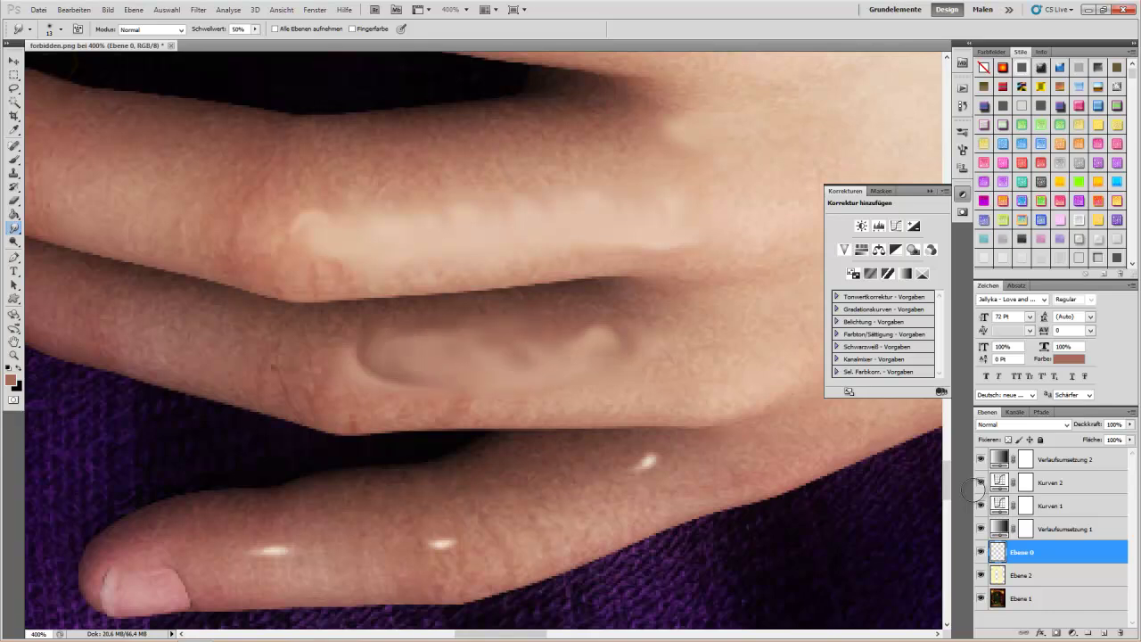
{"action": "left_click_drag", "start_coordinate": [588, 343], "coordinate": [392, 374]}
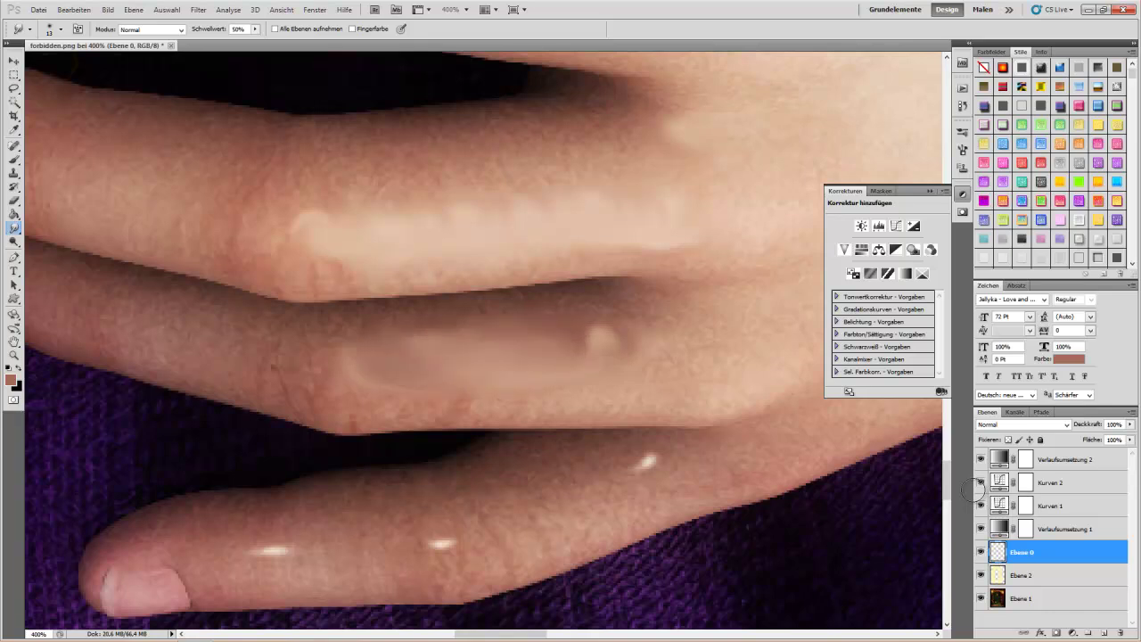
- Soften the two small lower-finger highlights, then fit the whole image in view
{"action": "left_click_drag", "start_coordinate": [660, 463], "coordinate": [635, 450]}
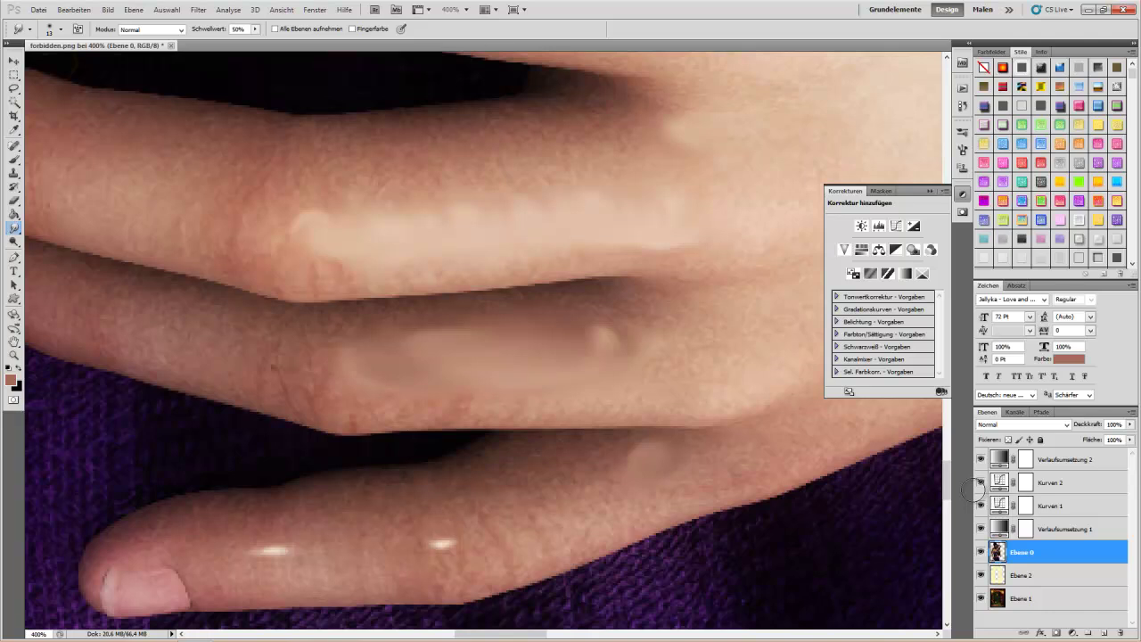
{"action": "left_click_drag", "start_coordinate": [433, 543], "coordinate": [463, 545]}
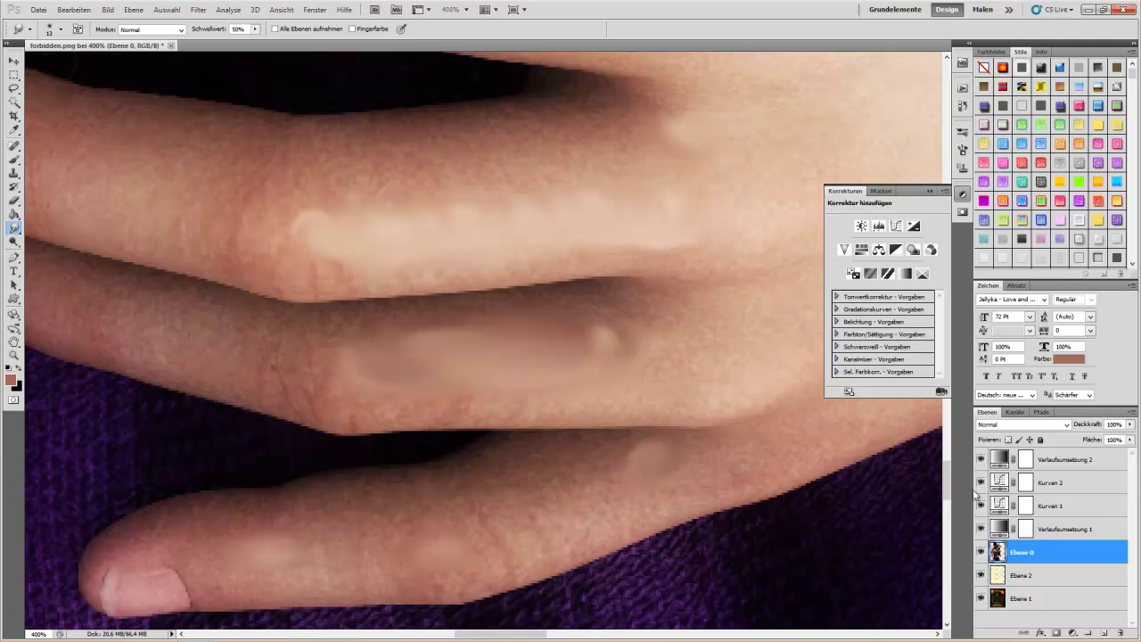
{"action": "key", "text": "z"}
{"action": "key", "text": "ctrl+1"}
{"action": "key", "text": "ctrl+0"}
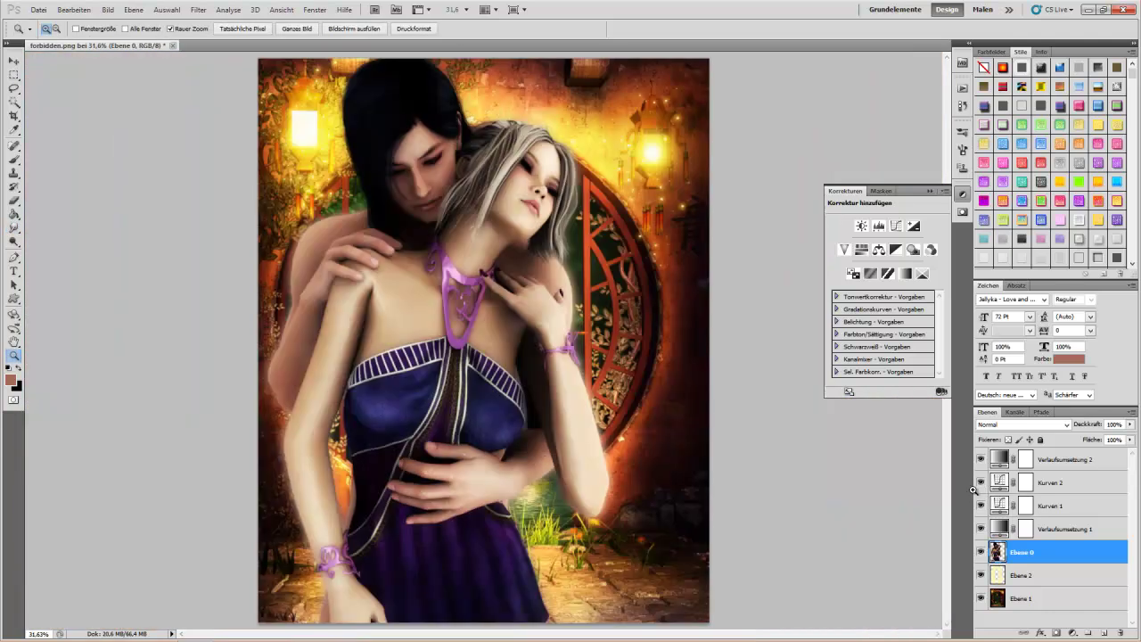
{"action": "key", "text": "v"}
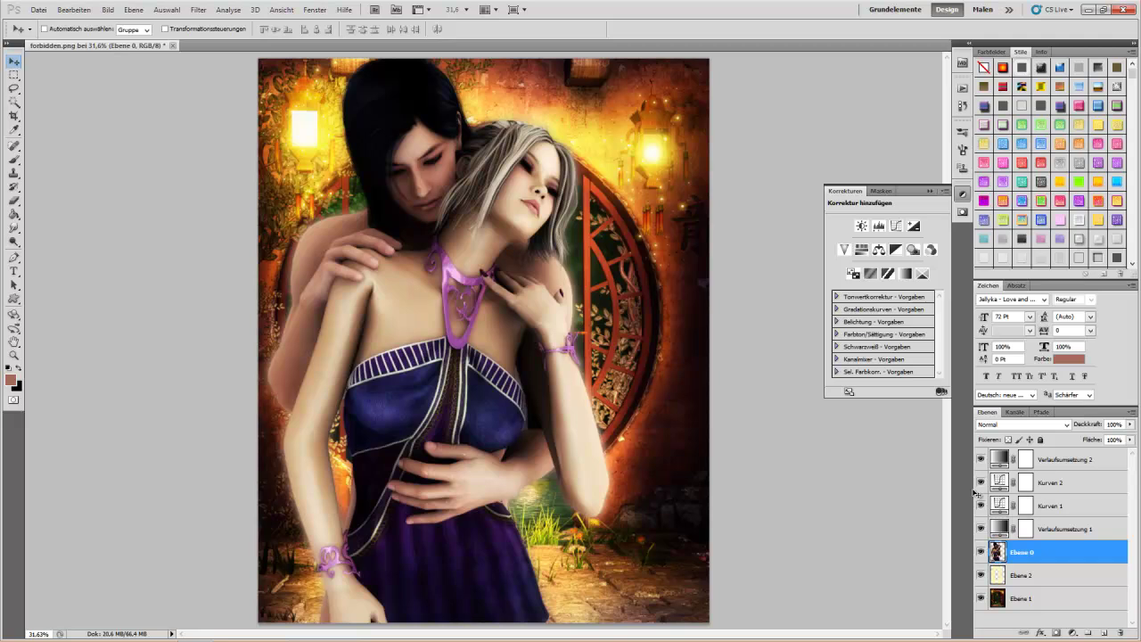
- Add a gradient map above Ebene 0 in Weiches Licht with 20% fill
{"action": "left_click", "coordinate": [904, 274]}
{"action": "left_click", "coordinate": [1023, 424]}
{"action": "left_click", "coordinate": [1007, 281]}
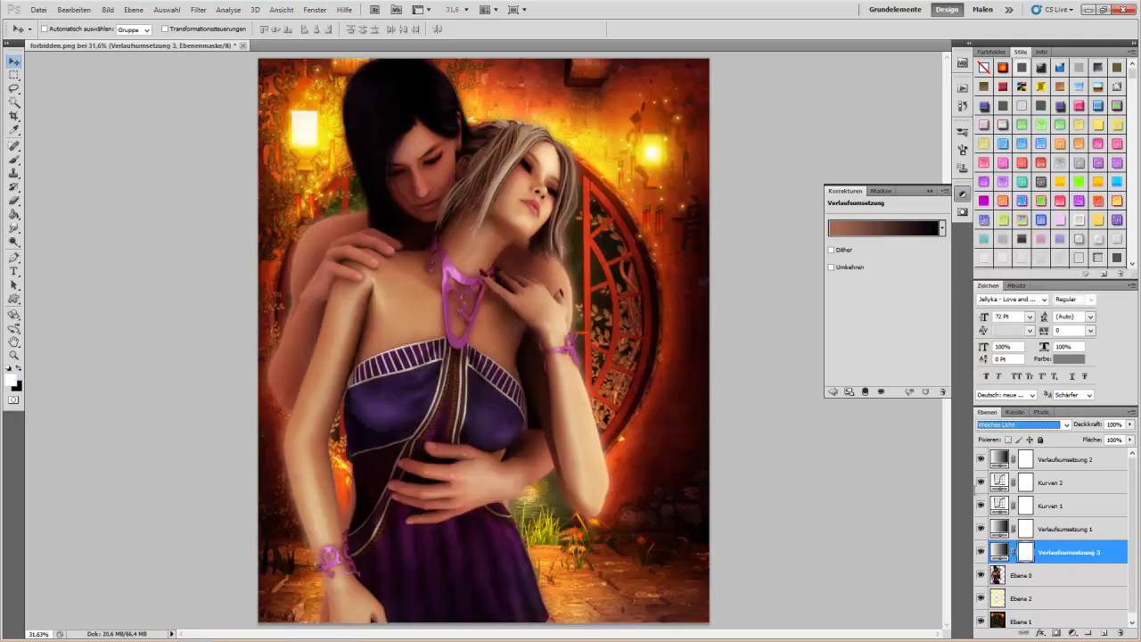
{"action": "key", "text": "shift+2"}
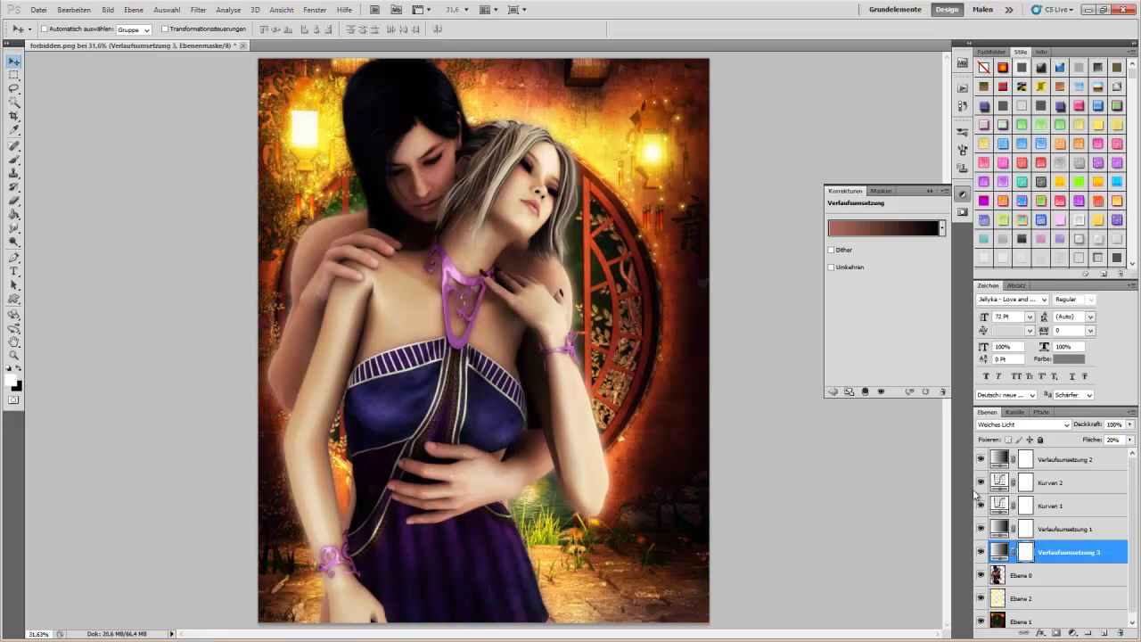
- Create an empty Ebene 3 at the top, reset the colours and choose the Brush
{"action": "key", "text": "alt+period"}
{"action": "key", "text": "ctrl+shift+alt+n"}
{"action": "key", "text": "d"}
{"action": "key", "text": "x"}
{"action": "key", "text": "b"}
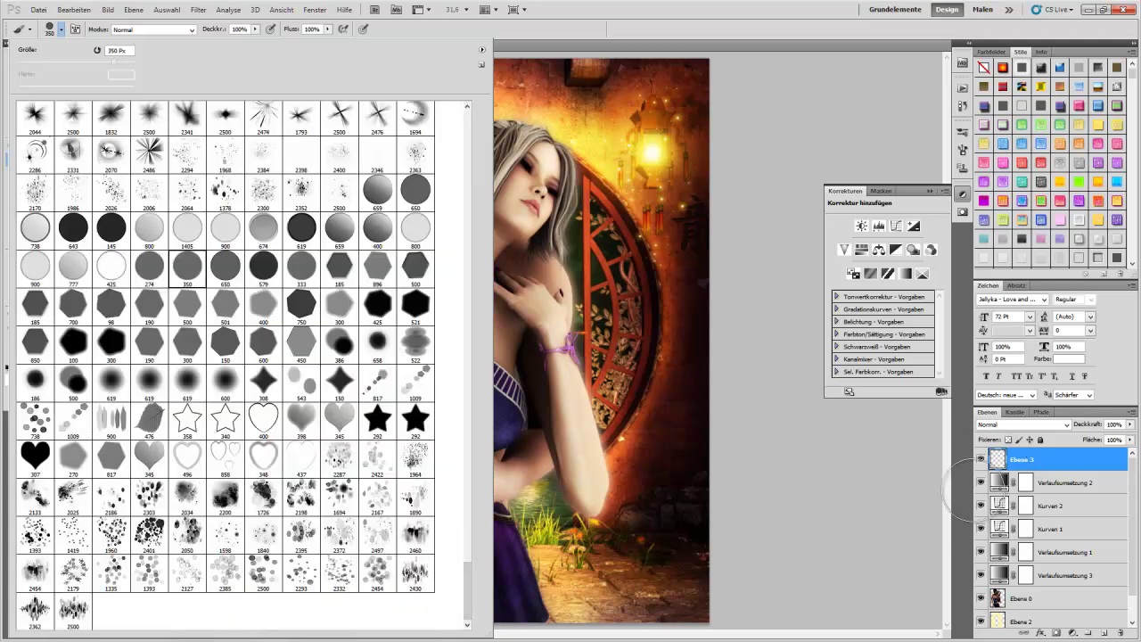
- Set the bokeh layer's blend mode to soft light after trying overlay
{"action": "key", "text": "Return"}
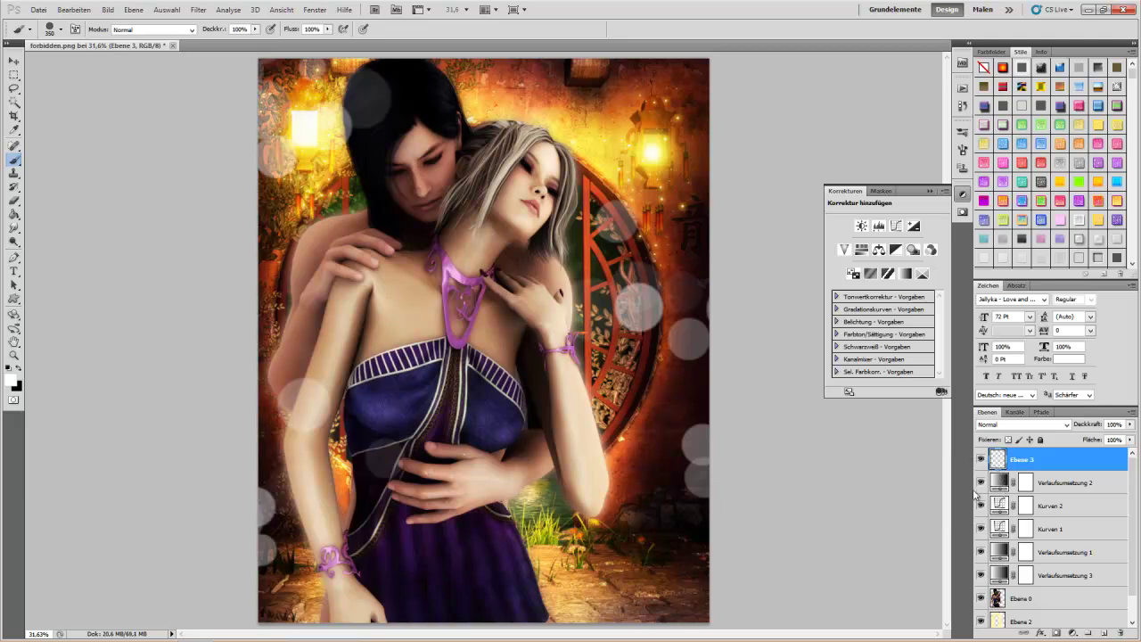
{"action": "left_click", "coordinate": [1023, 424]}
{"action": "left_click", "coordinate": [1016, 257]}
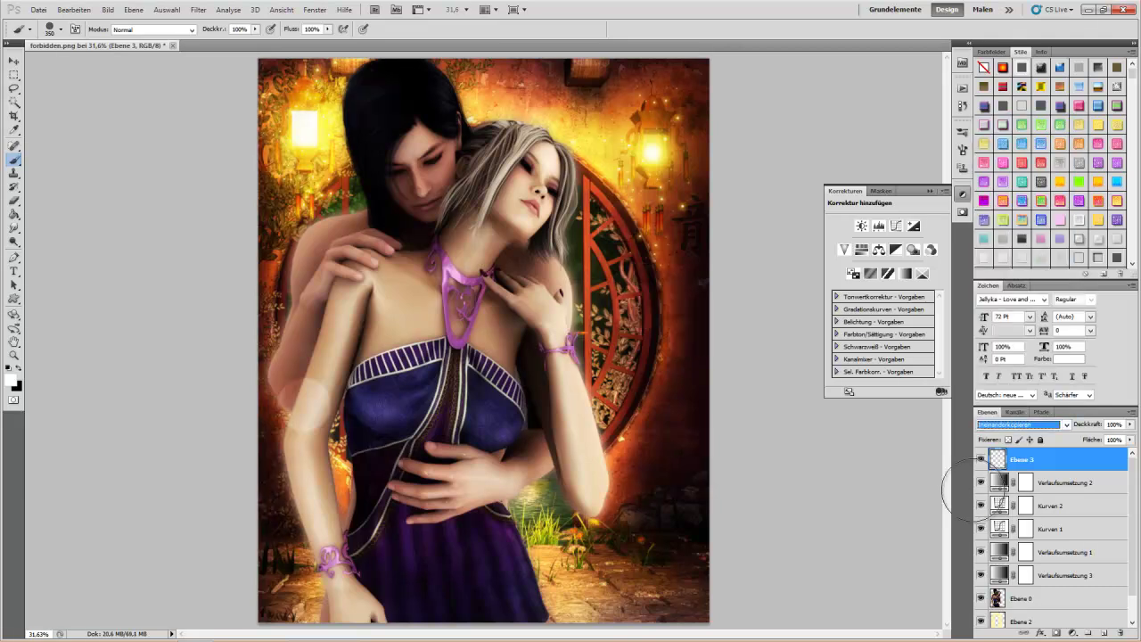
{"action": "left_click", "coordinate": [1023, 424]}
{"action": "left_click", "coordinate": [1017, 269]}
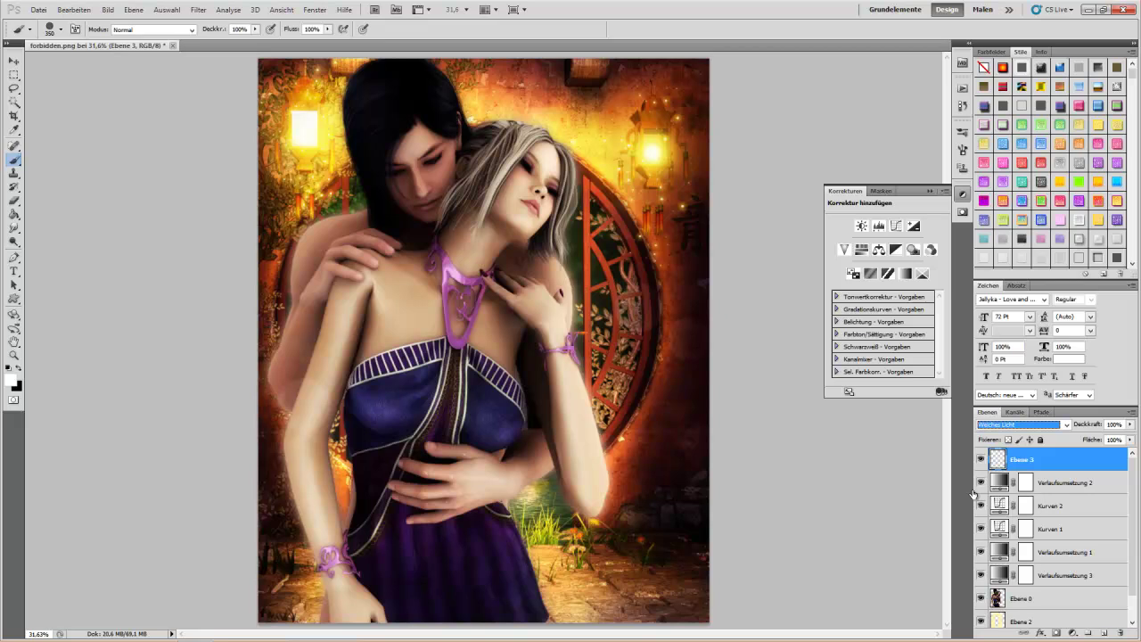
- Add layer Ebene 4 with a 450 px hexagon brush, blended as soft light
{"action": "key", "text": "ctrl+shift+alt+n"}
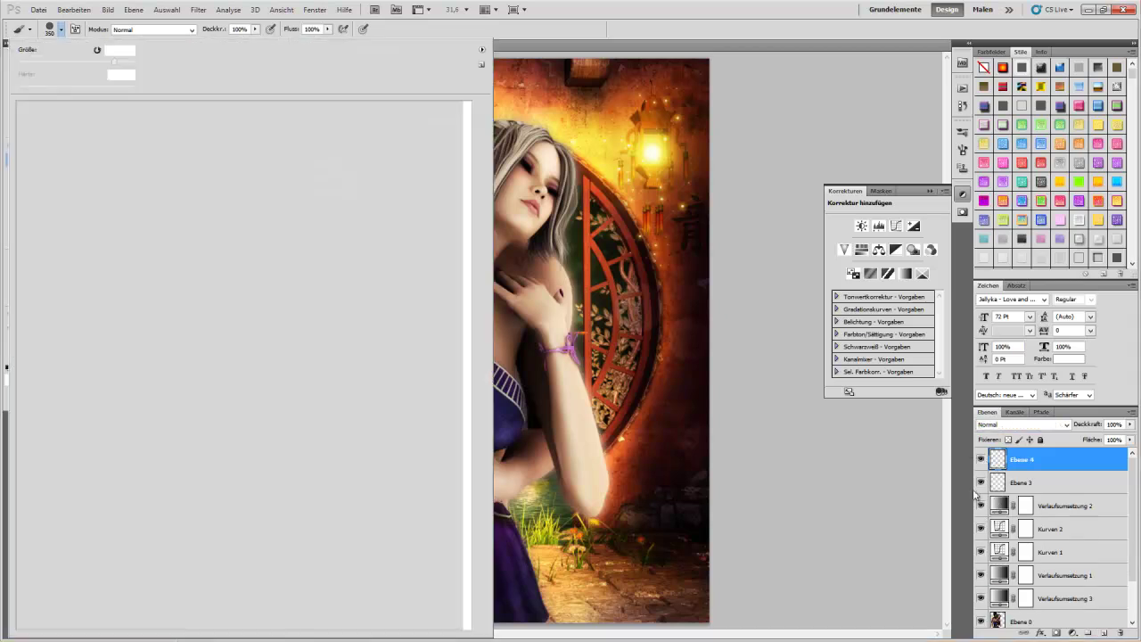
{"action": "key", "text": "Return"}
{"action": "key", "text": "bracketright"}
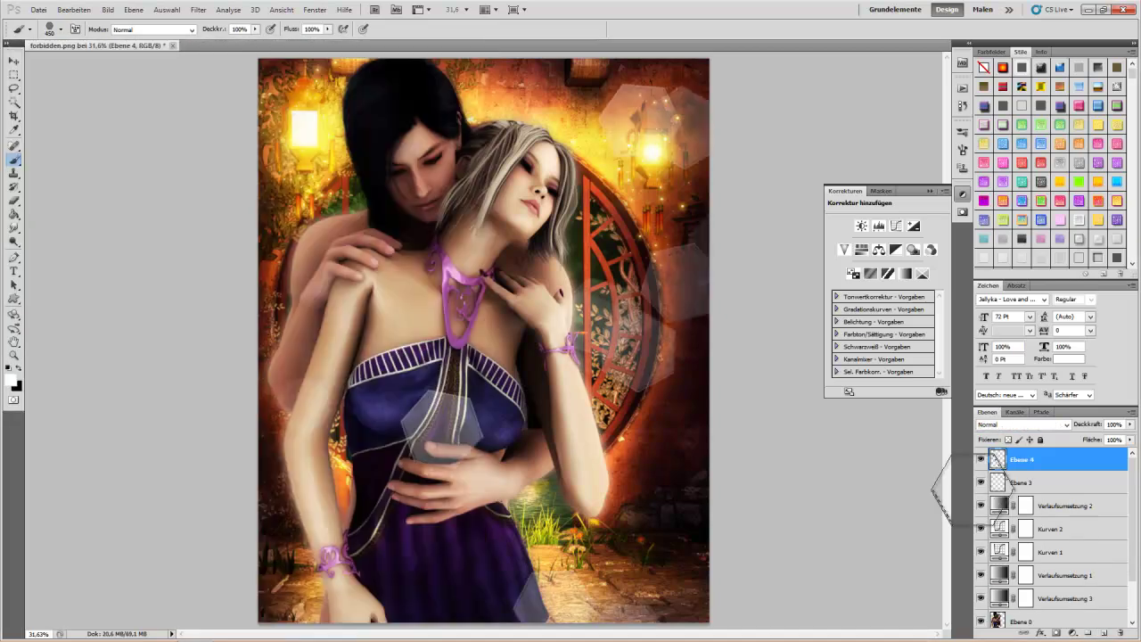
{"action": "left_click", "coordinate": [1023, 424]}
{"action": "left_click", "coordinate": [1016, 265]}
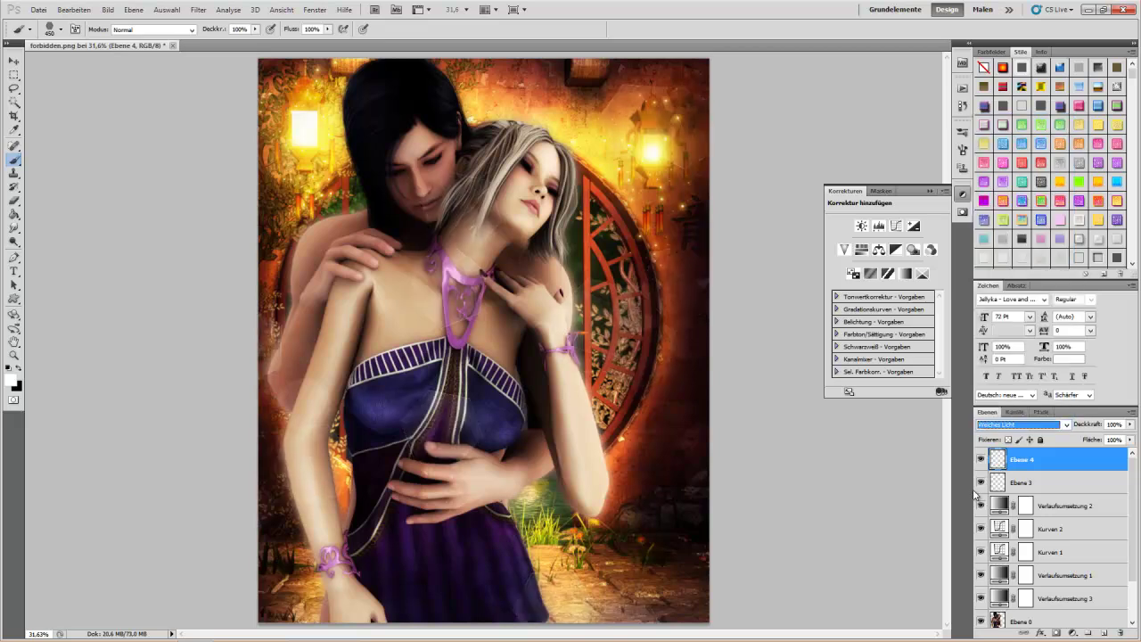
- Try the 2385 and 2287 scatter brushes, settling on the 1009 brush
{"action": "key", "text": "Return"}
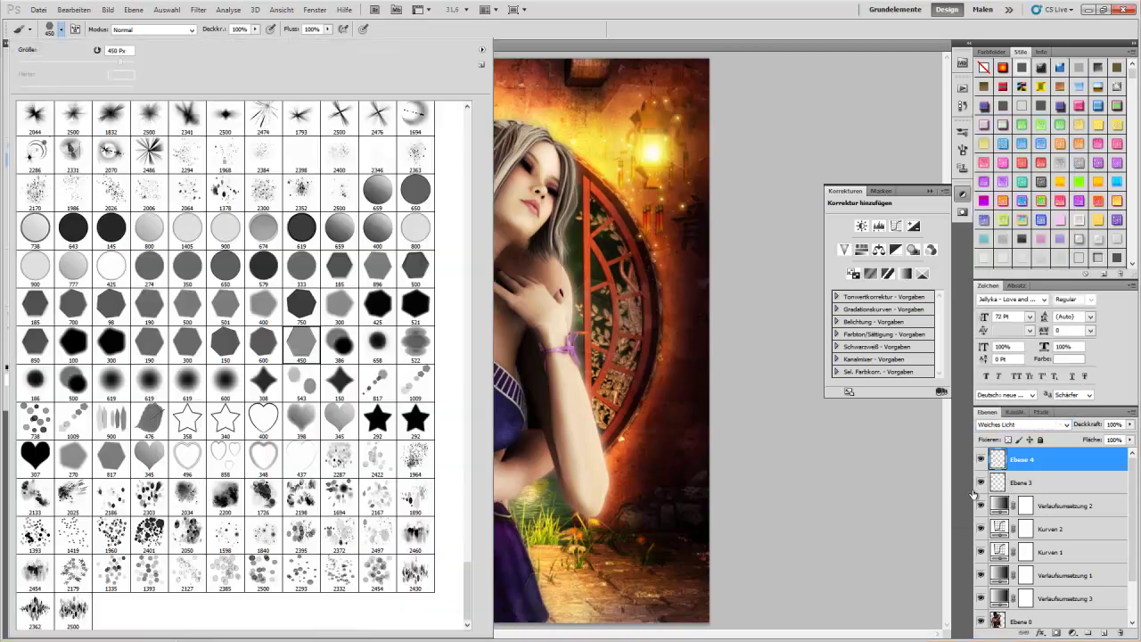
{"action": "left_click", "coordinate": [226, 572]}
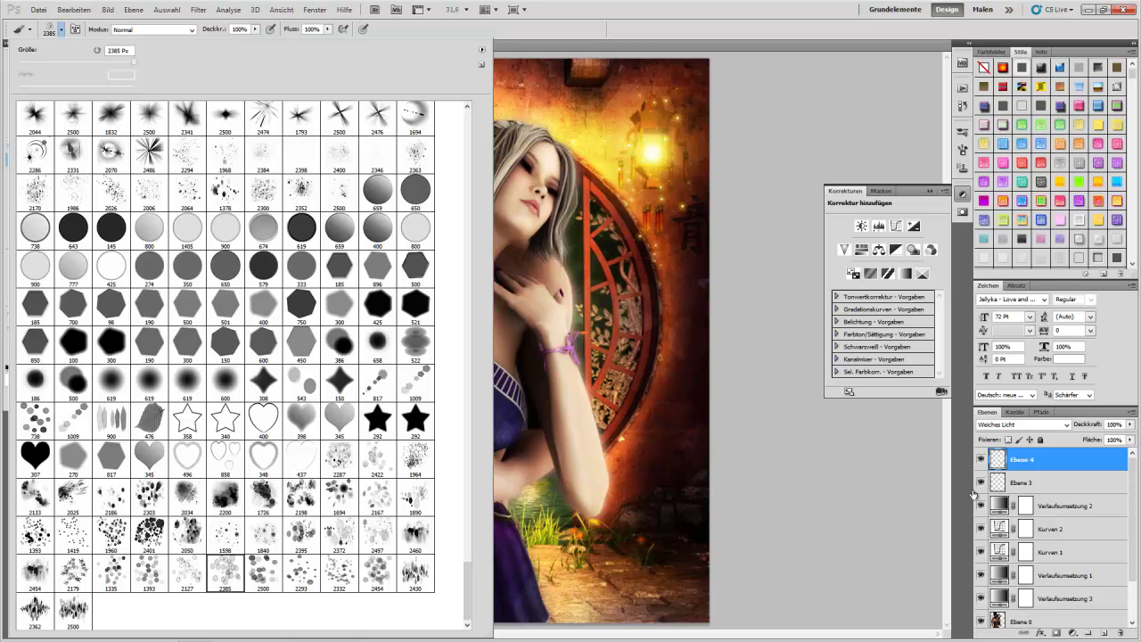
{"action": "left_click", "coordinate": [340, 457]}
{"action": "double_click", "coordinate": [416, 377]}
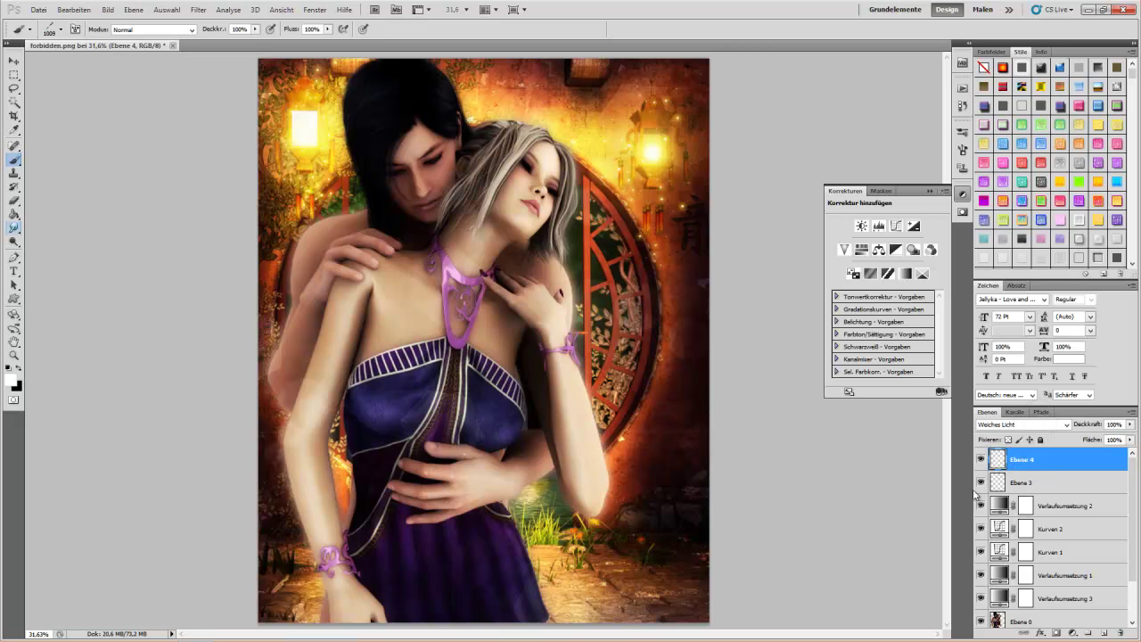
- Add layer Ebene 5 and paint sparkles on the right with a 2300 px brush
{"action": "left_click", "coordinate": [1104, 631]}
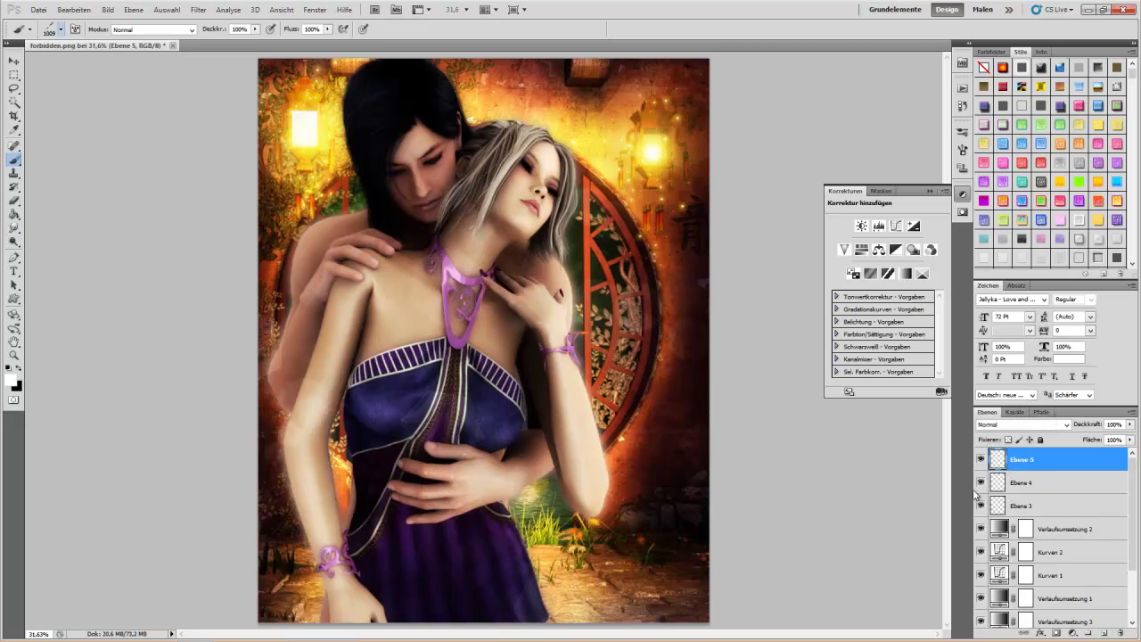
{"action": "left_click", "coordinate": [60, 29]}
{"action": "type", "text": "2300"}
{"action": "key", "text": "Return"}
{"action": "left_click", "coordinate": [936, 495]}
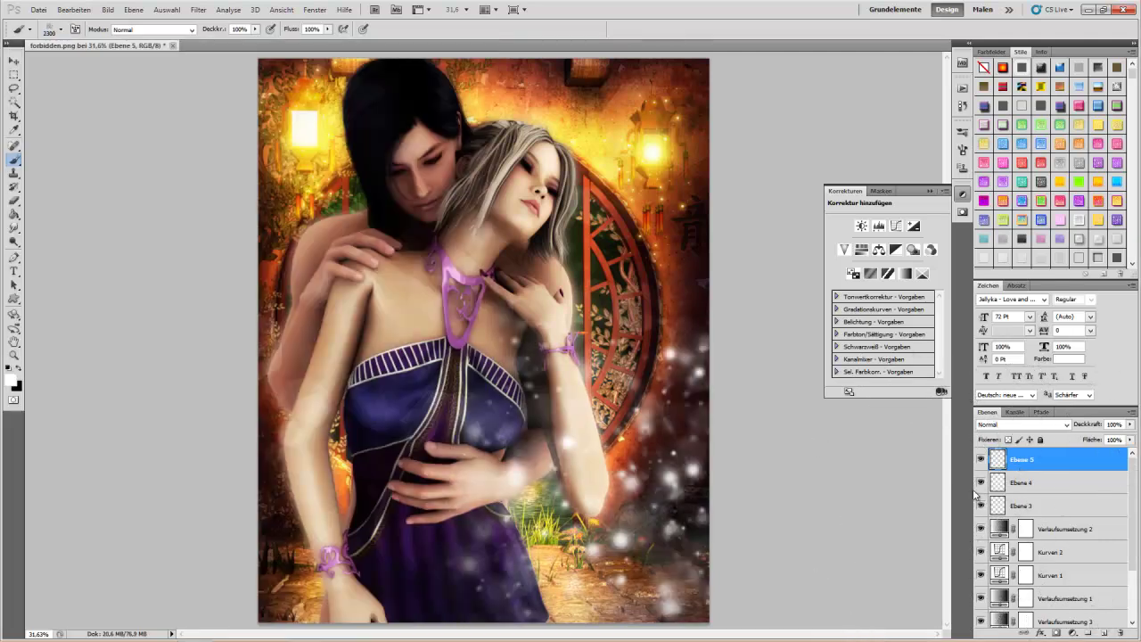
- Undo the sparkle stroke and set Ebene 5 to Weiches Licht
{"action": "key", "text": "F5"}
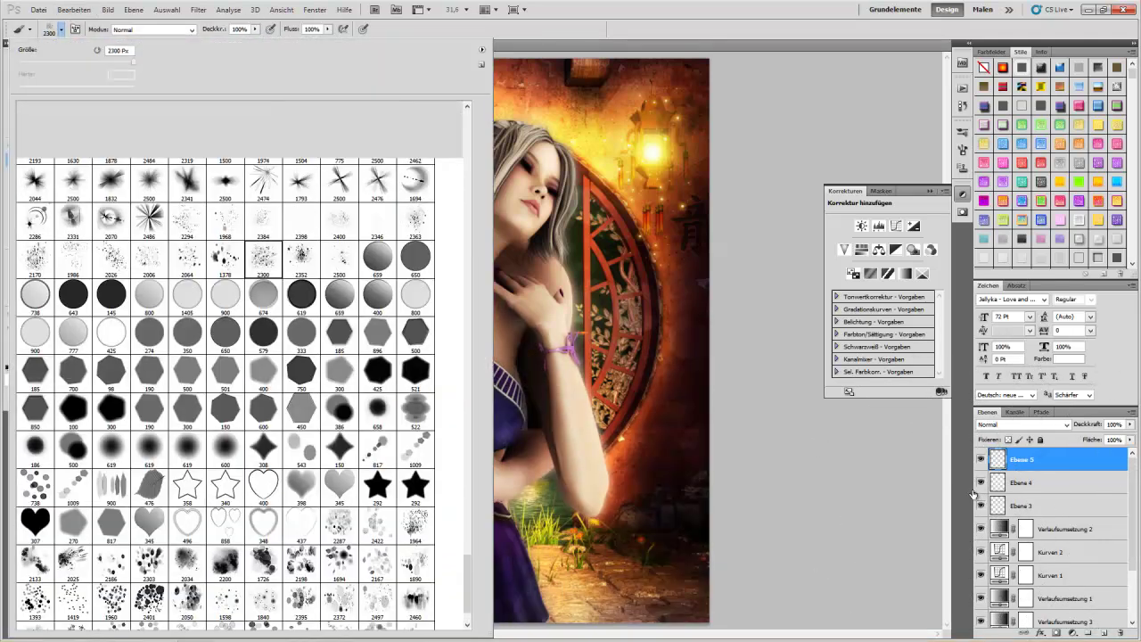
{"action": "key", "text": "F5"}
{"action": "key", "text": "ctrl+z"}
{"action": "left_click", "coordinate": [1024, 424]}
{"action": "left_click", "coordinate": [994, 271]}
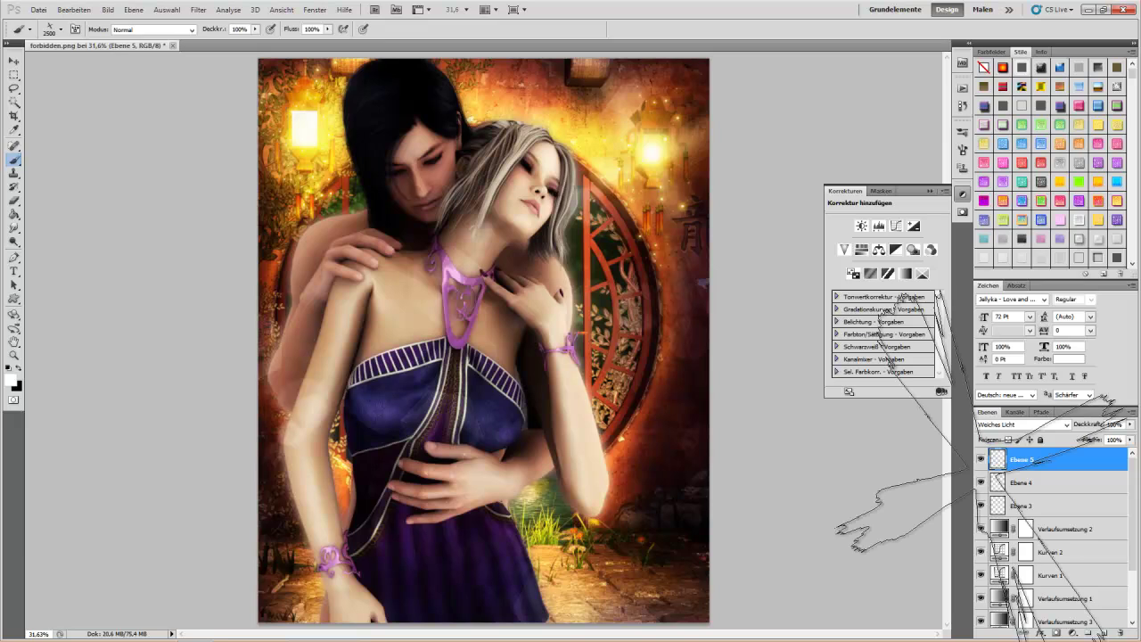
- Add layer Ebene 6 and choose a soft round 500 px brush for glows
{"action": "key", "text": "ctrl+d"}
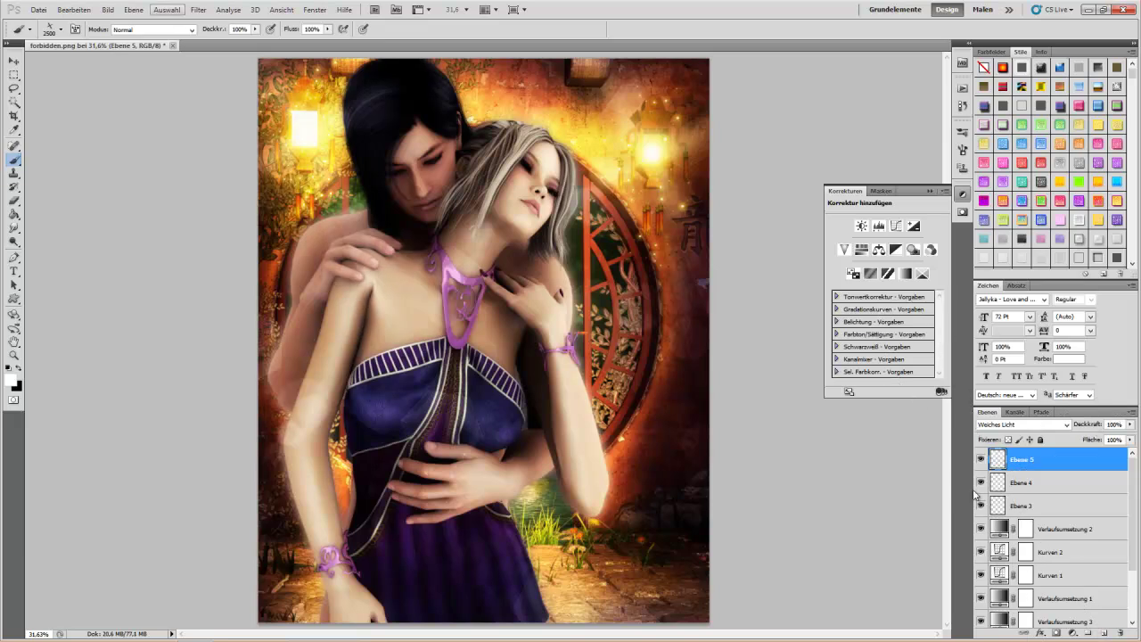
{"action": "key", "text": "super+c"}
{"action": "key", "text": "ctrl+shift+alt+n"}
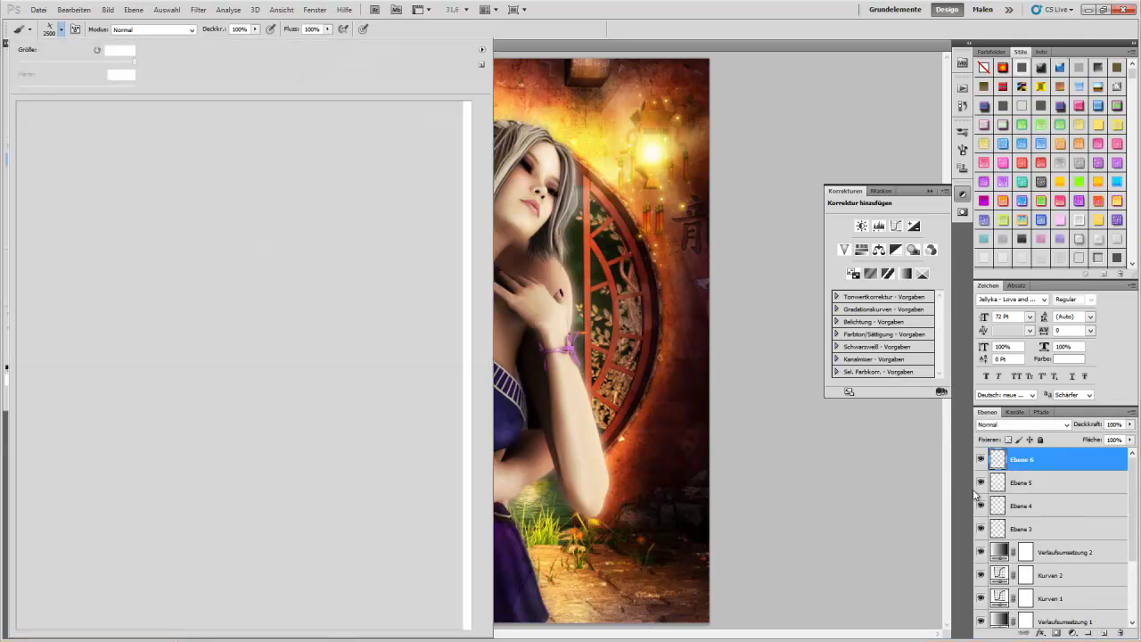
{"action": "key", "text": "Return"}
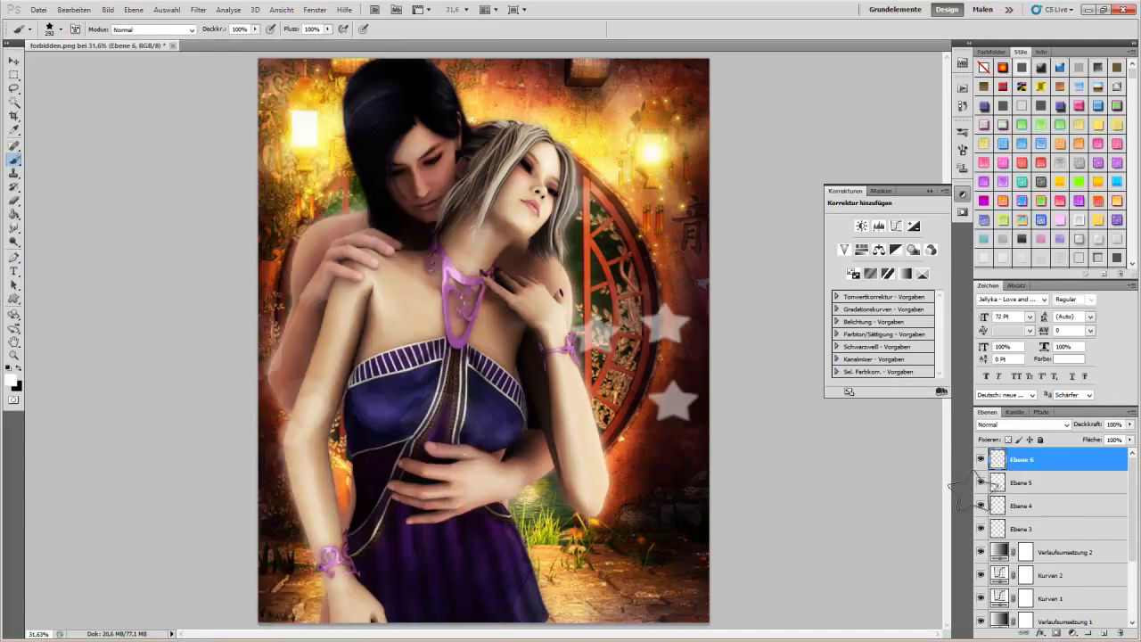
{"action": "key", "text": "Return"}
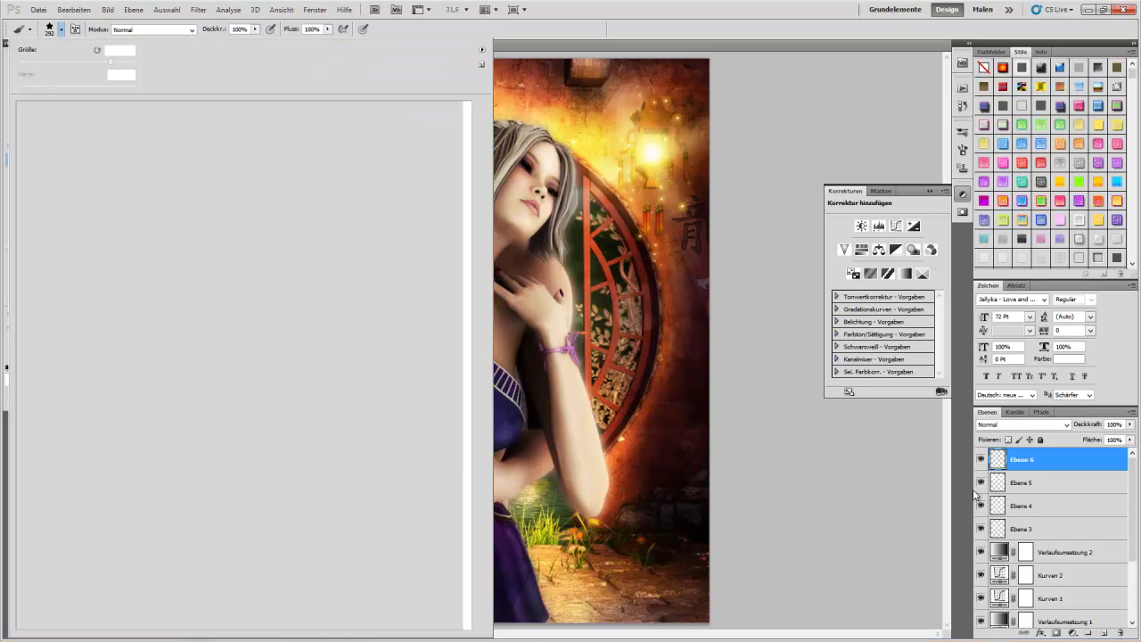
{"action": "key", "text": "Return"}
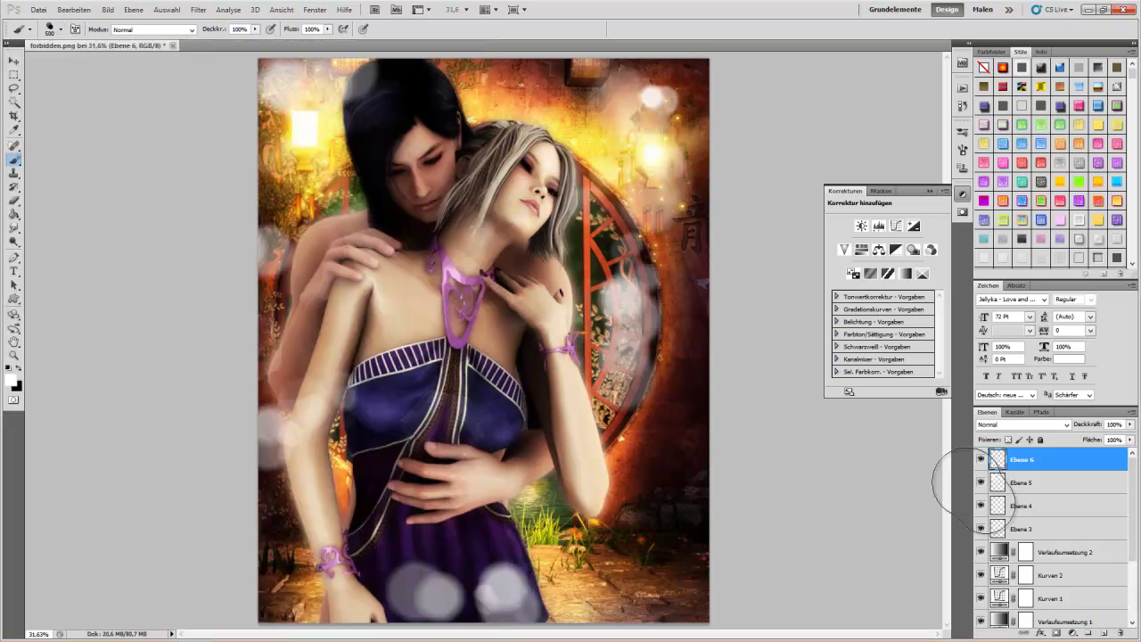
- Duplicate Ebene 6 into Ebene 6 Kopie and shift it with the Move tool
{"action": "left_click", "coordinate": [1025, 290]}
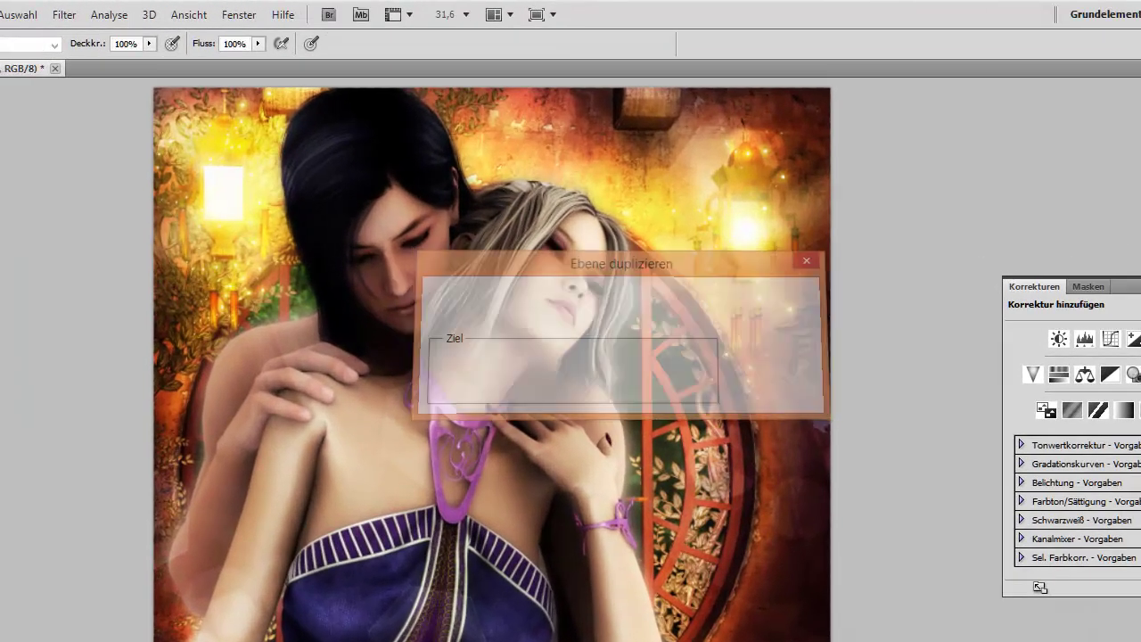
{"action": "key", "text": "Return"}
{"action": "key", "text": "v"}
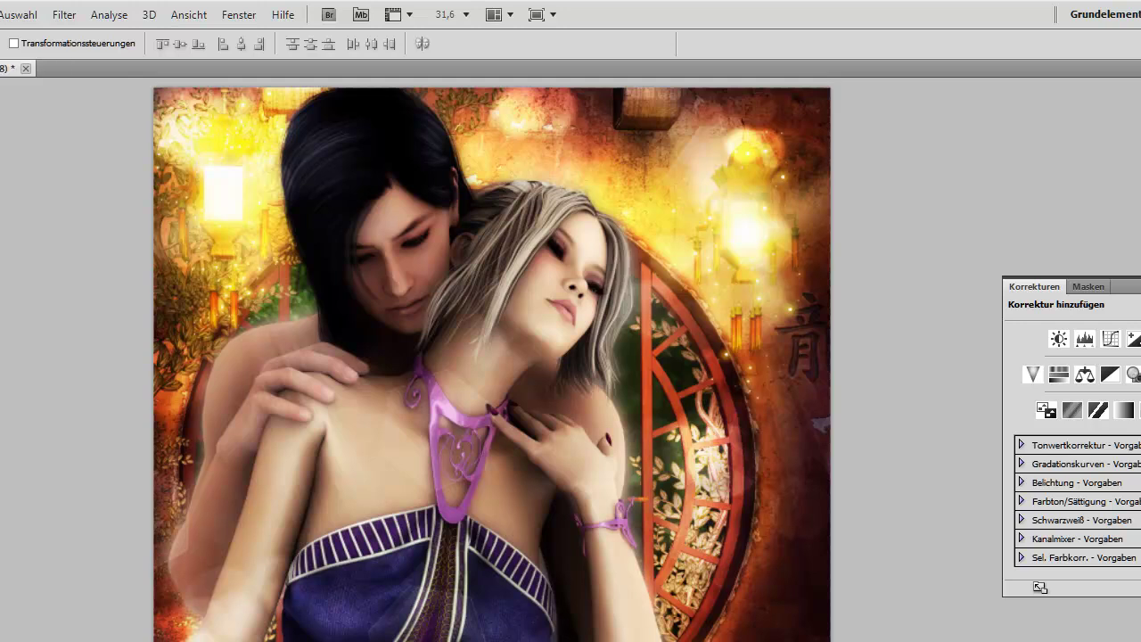
{"action": "key", "text": "b"}
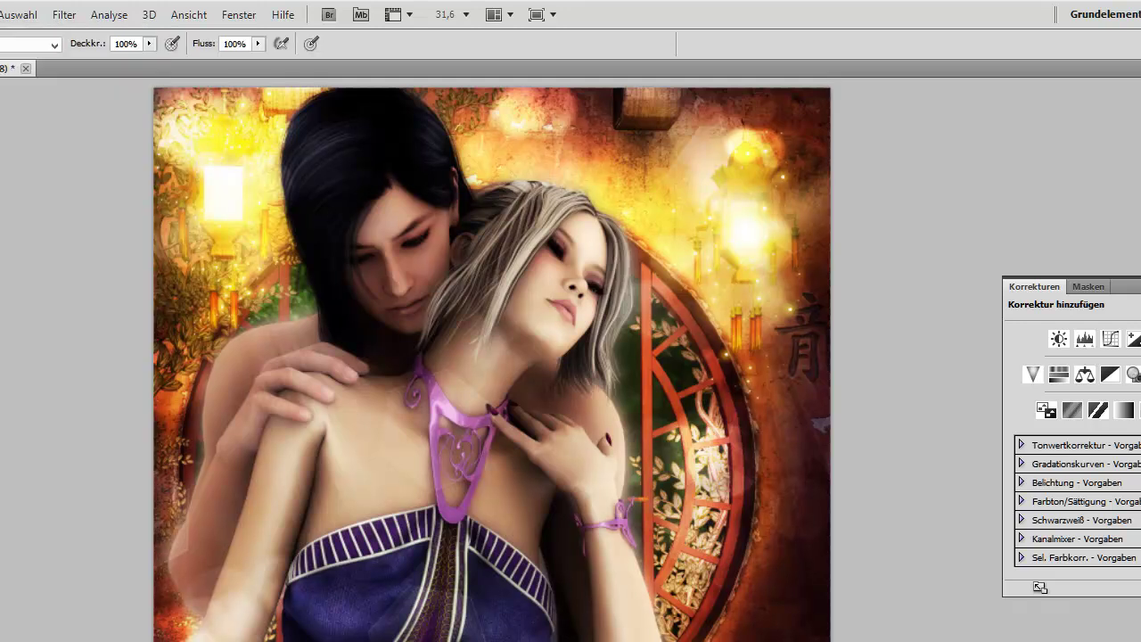
- Browse the brush presets and step back one history state
{"action": "key", "text": "F5"}
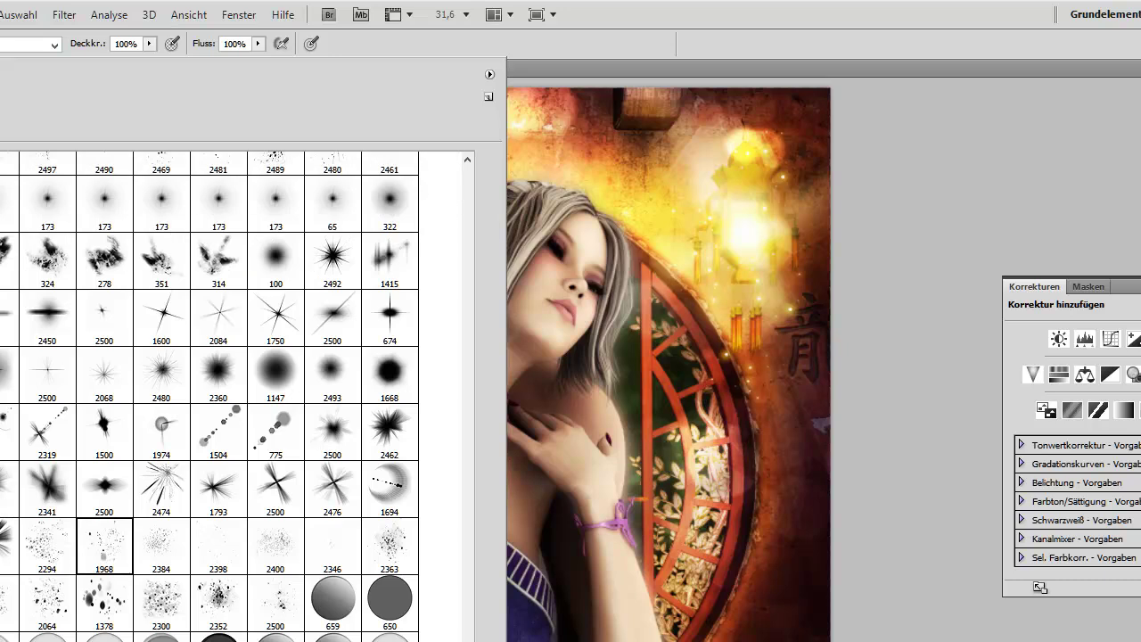
{"action": "key", "text": "F5"}
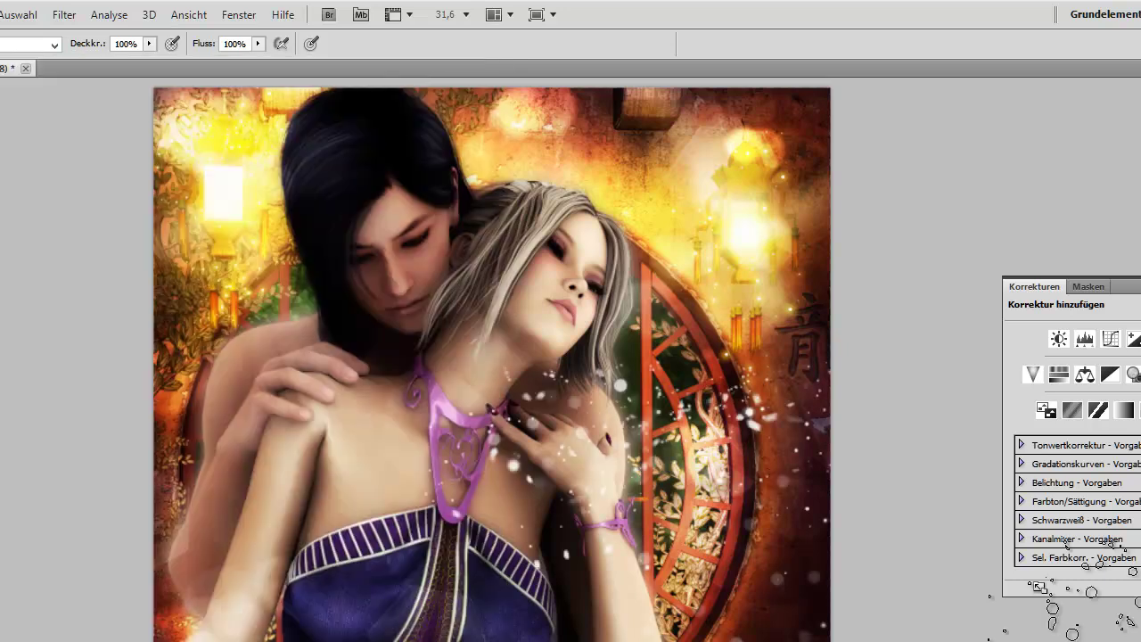
{"action": "key", "text": "alt+e"}
{"action": "key", "text": "Escape"}
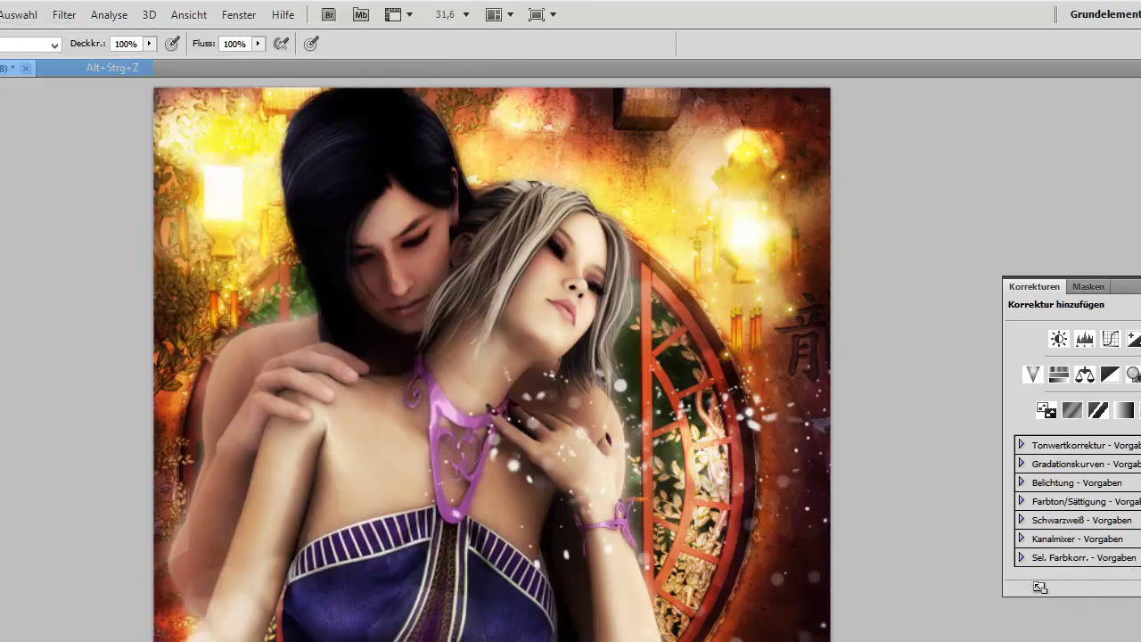
- Pick a 2449 px brush and set Ebene 7 to Weiches Licht blending
{"action": "key", "text": "F5"}
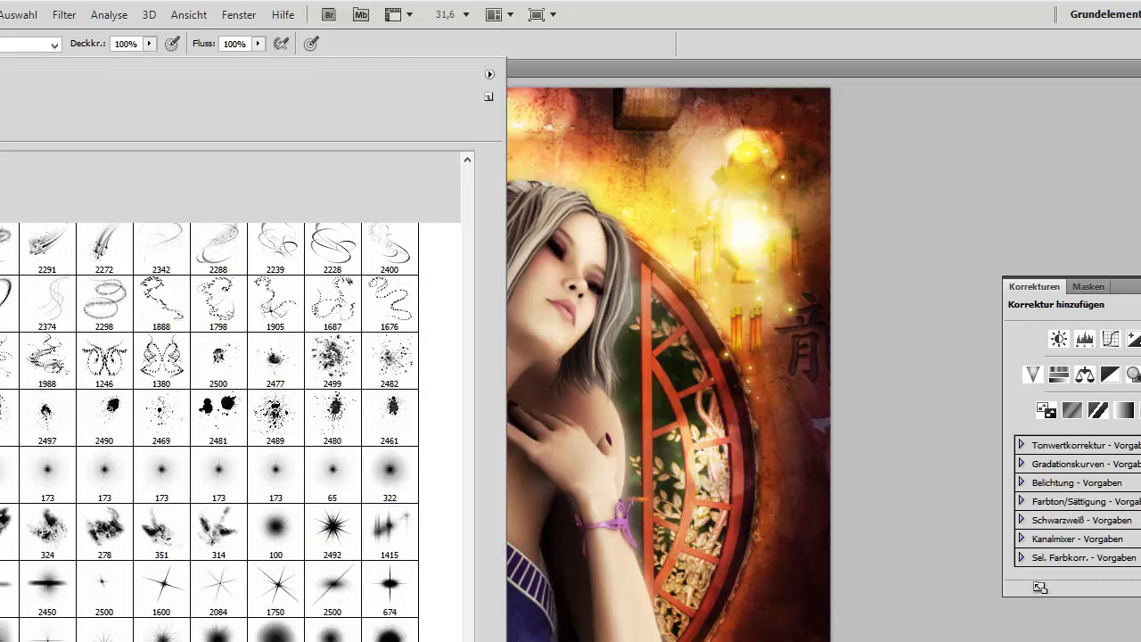
{"action": "left_click", "coordinate": [47, 431]}
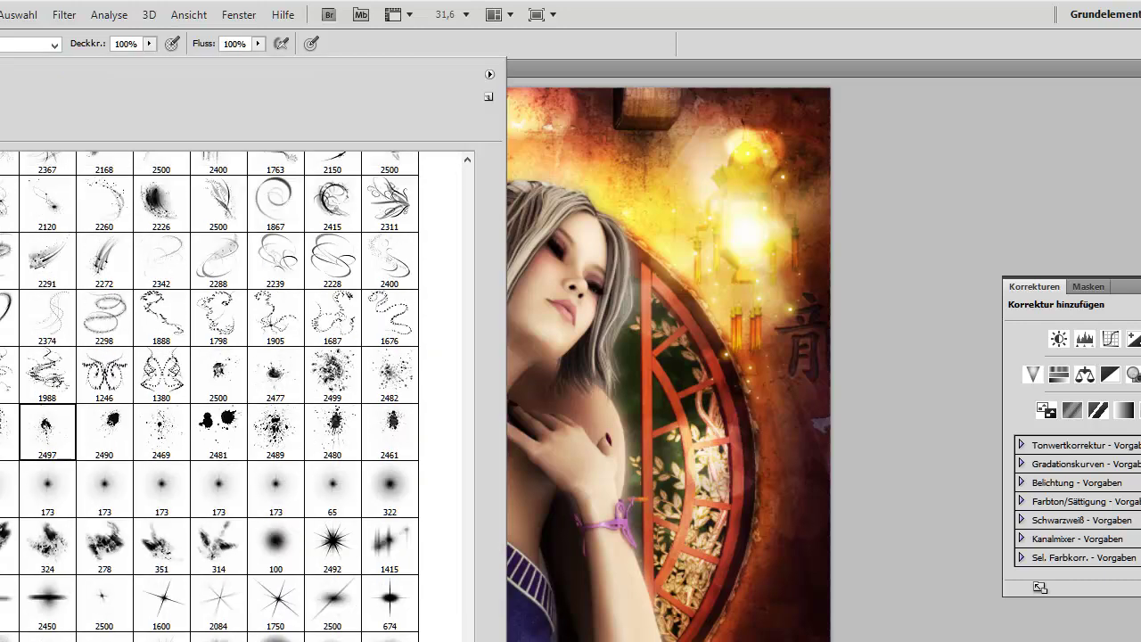
{"action": "left_click", "coordinate": [275, 316]}
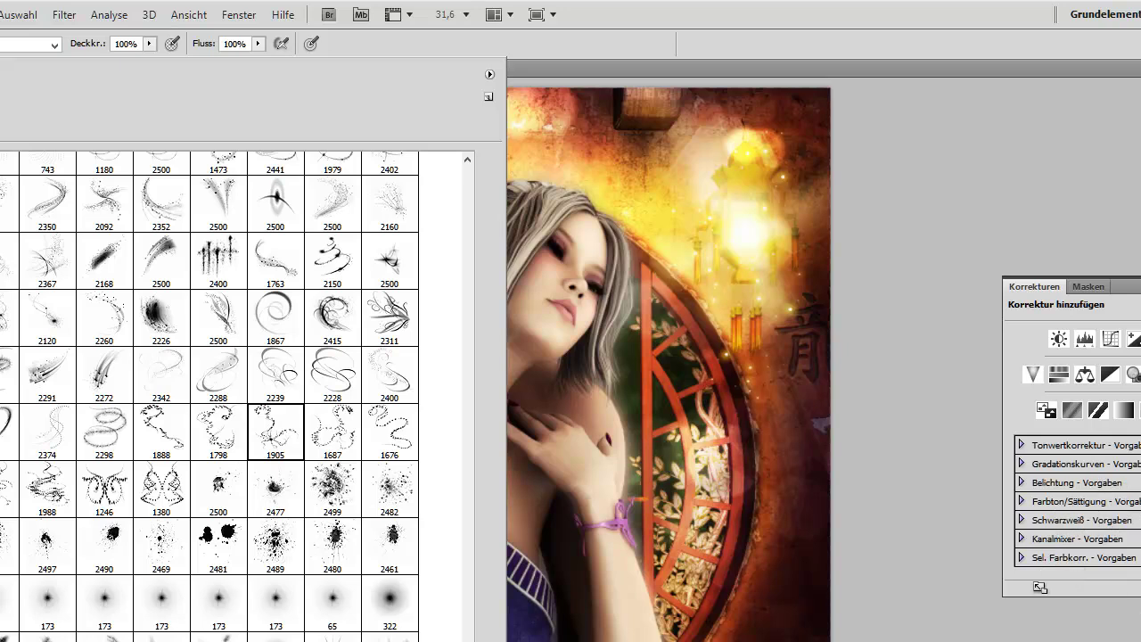
{"action": "scroll", "coordinate": [209, 393], "scroll_direction": "up", "scroll_amount": 2}
{"action": "key", "text": "alt+b"}
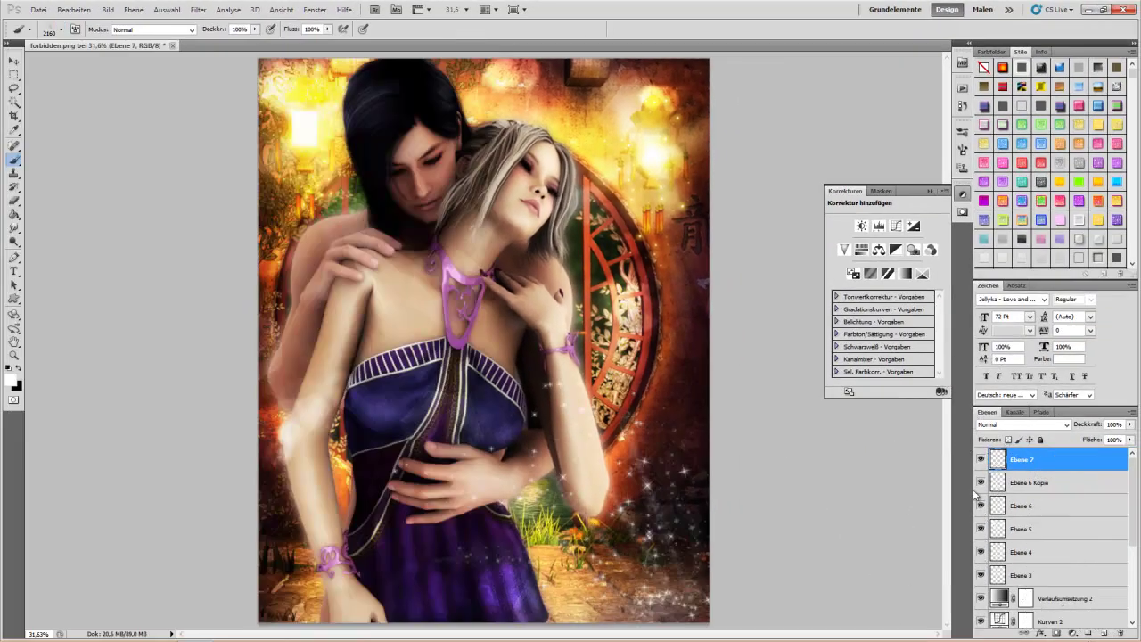
{"action": "key", "text": "Escape"}
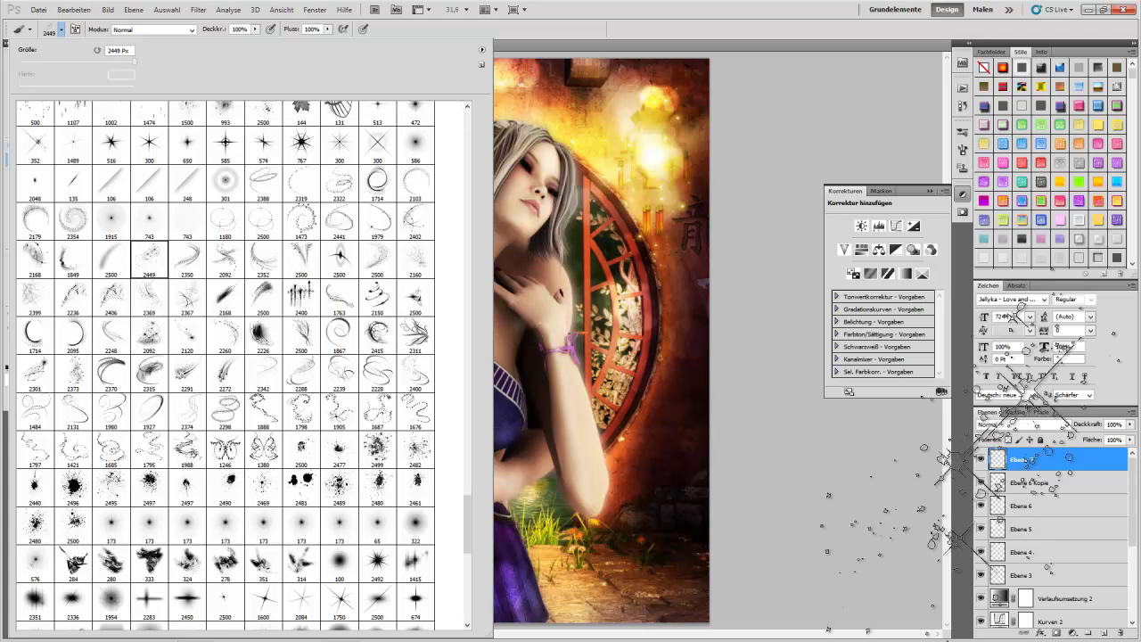
{"action": "key", "text": "Return"}
{"action": "left_click", "coordinate": [1023, 424]}
{"action": "left_click", "coordinate": [1025, 267]}
- Give Ebene 7 a white Schein nach außen at 75% opacity and 30 px size
{"action": "right_click", "coordinate": [1025, 459]}
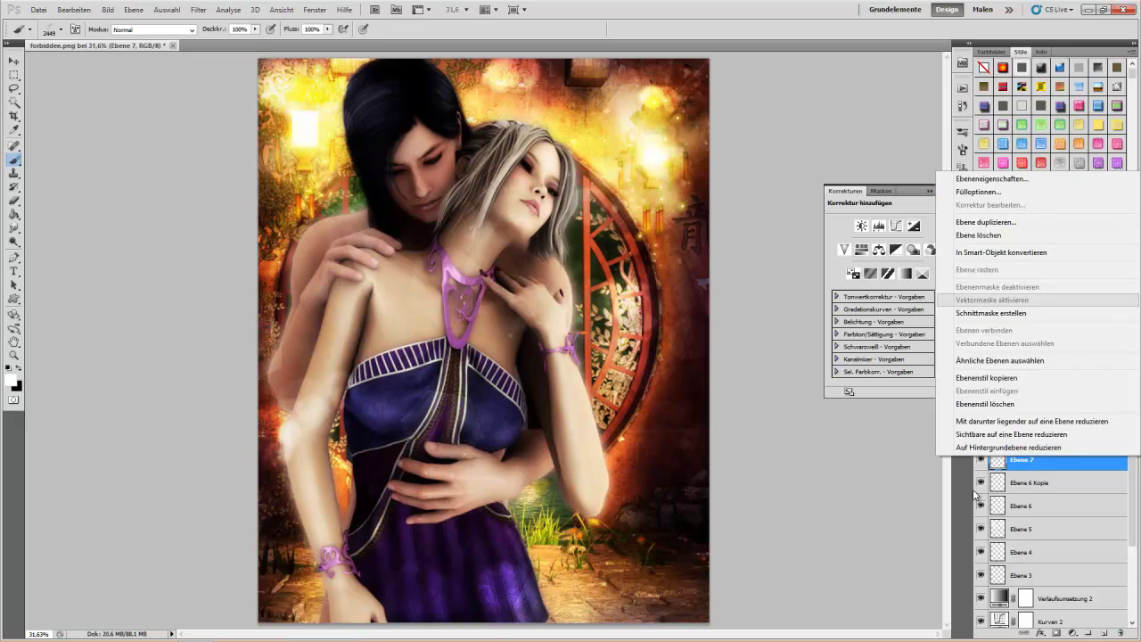
{"action": "left_click", "coordinate": [989, 191]}
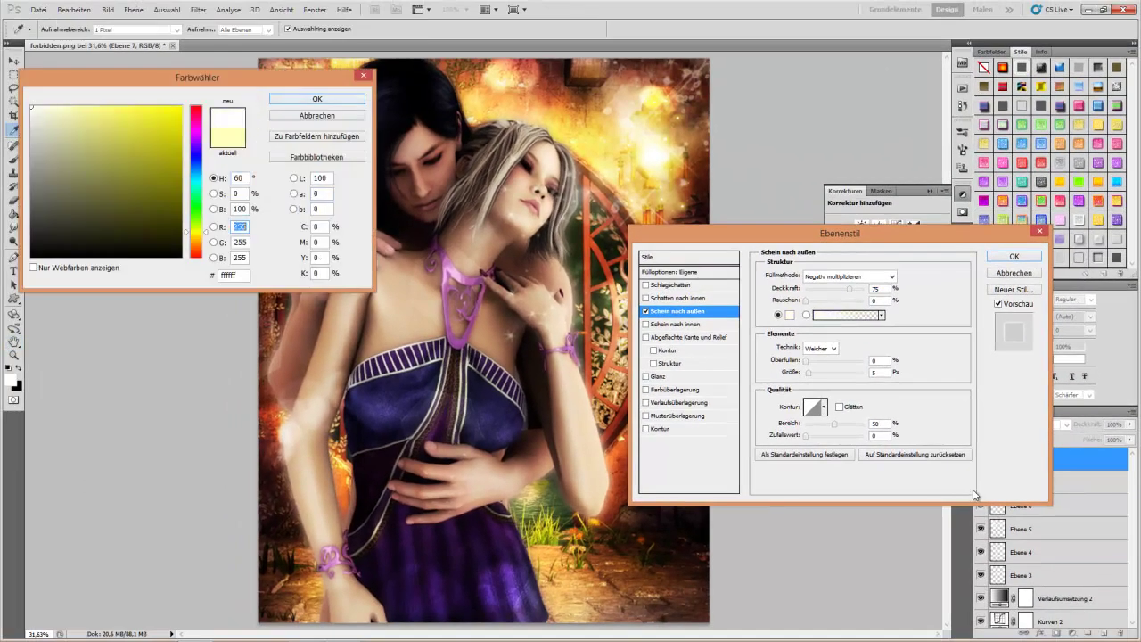
{"action": "key", "text": "Return"}
{"action": "key", "text": "Tab"}
{"action": "key", "text": "Tab"}
{"action": "key", "text": "Tab"}
{"action": "type", "text": "5025"}
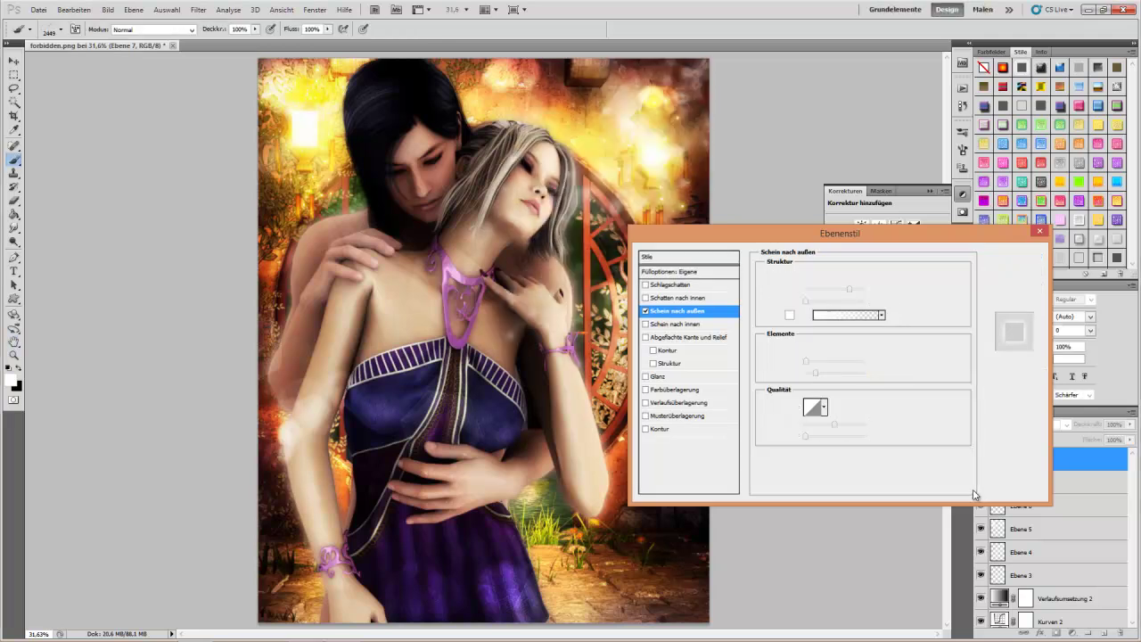
{"action": "key", "text": "Return"}
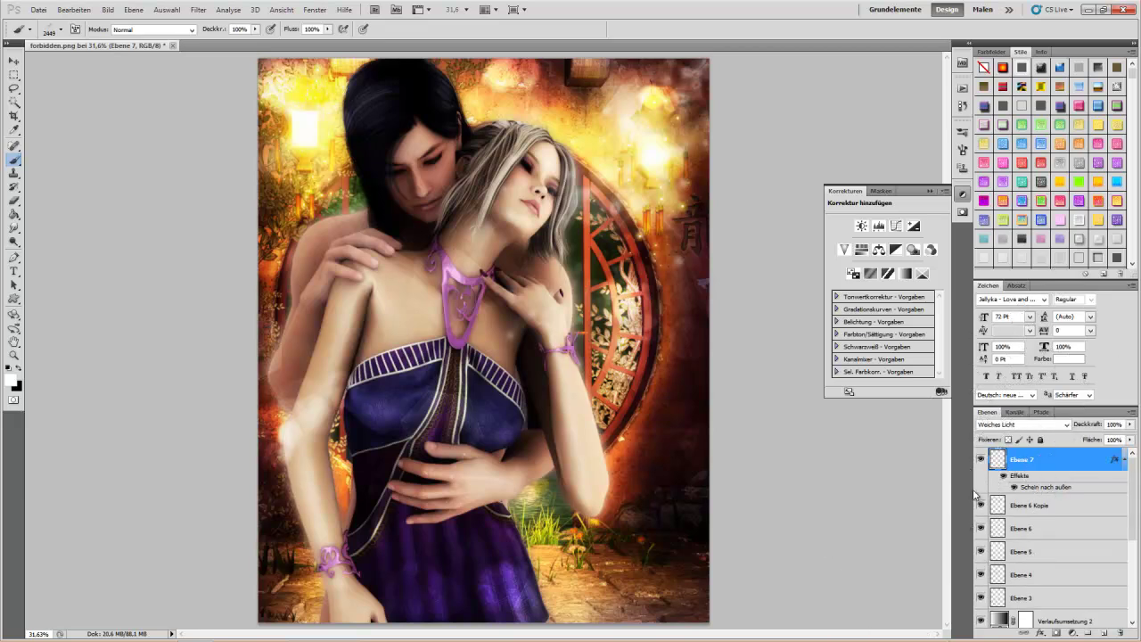
- Delete Ebene 7 with its glow and try the 472 and 585 sparkle brushes
{"action": "key", "text": "Delete"}
{"action": "key", "text": "Return"}
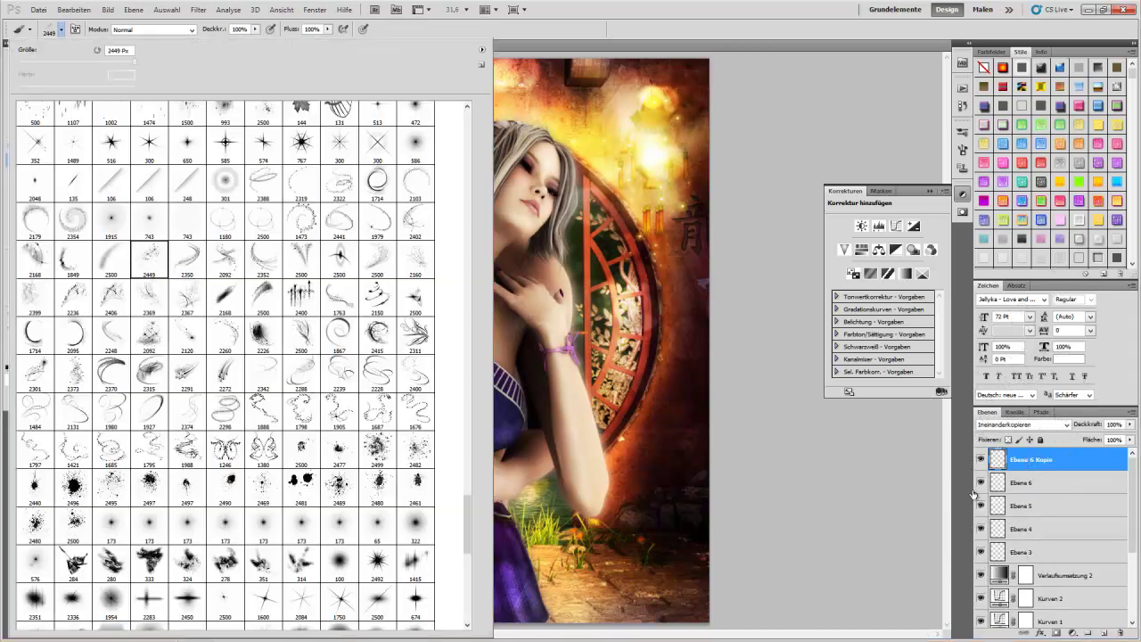
{"action": "scroll", "coordinate": [972, 493], "scroll_direction": "up", "scroll_amount": 2}
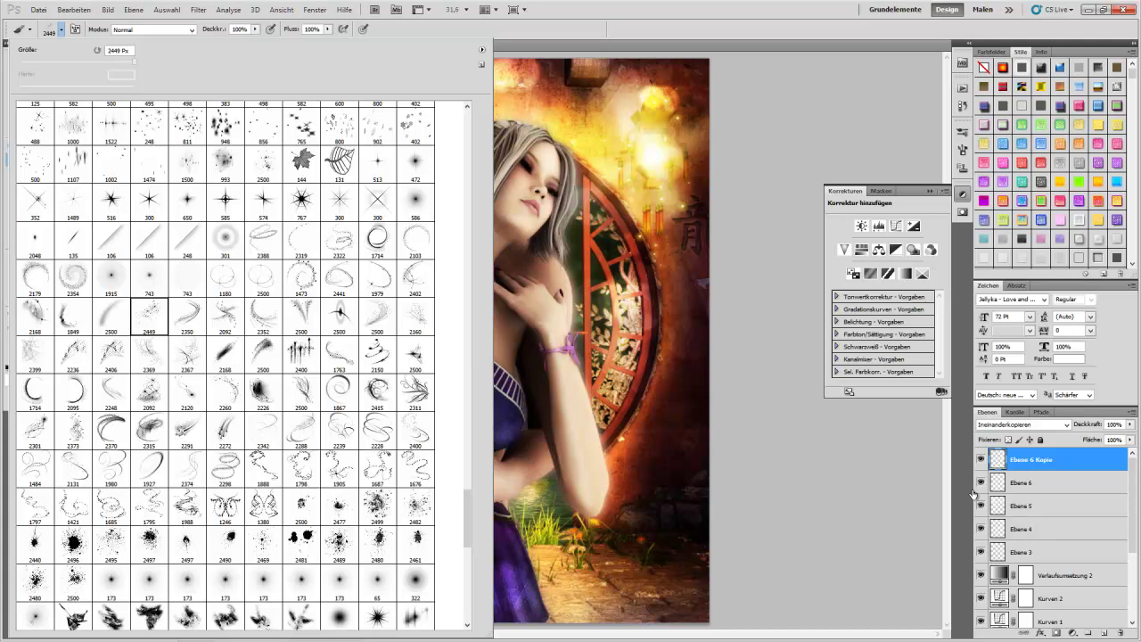
{"action": "key", "text": "Return"}
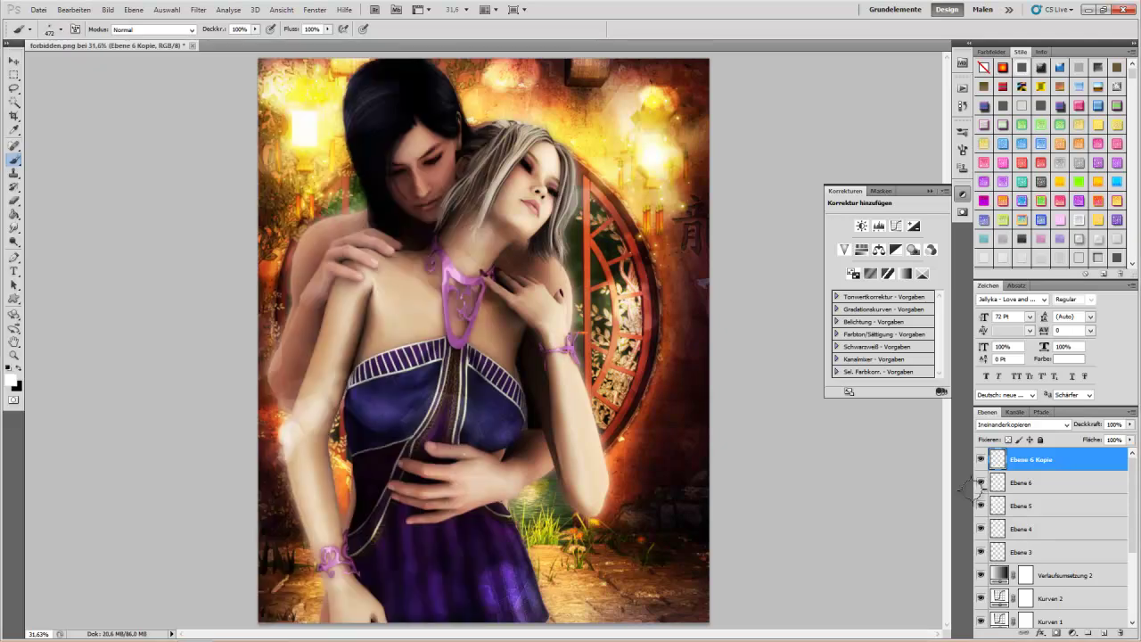
{"action": "key", "text": "i"}
{"action": "key", "text": "b"}
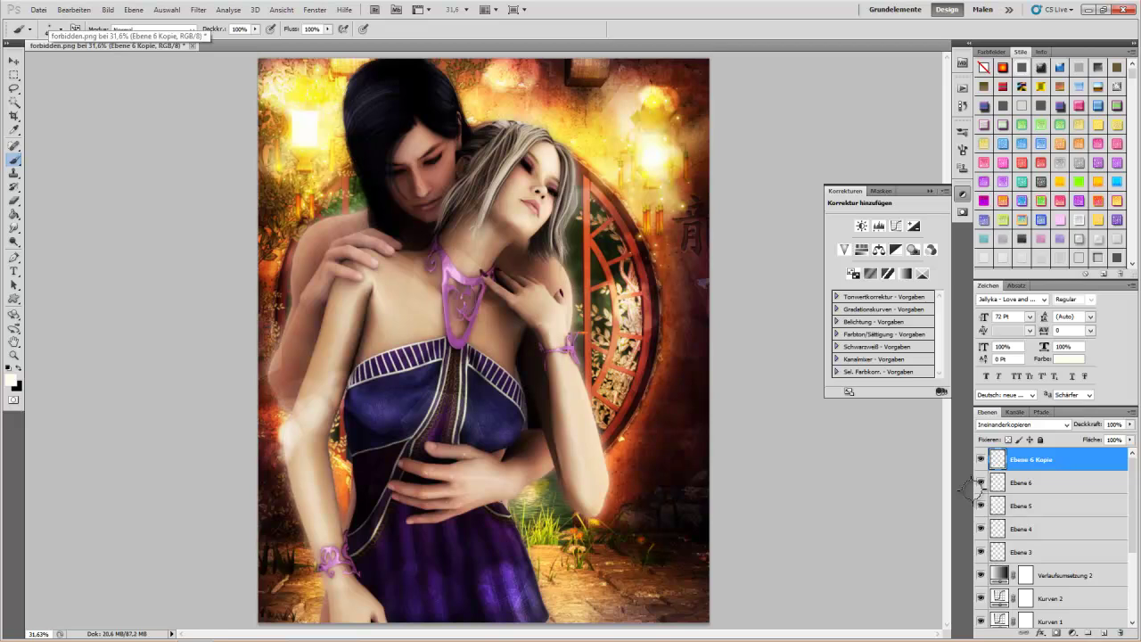
{"action": "key", "text": "F5"}
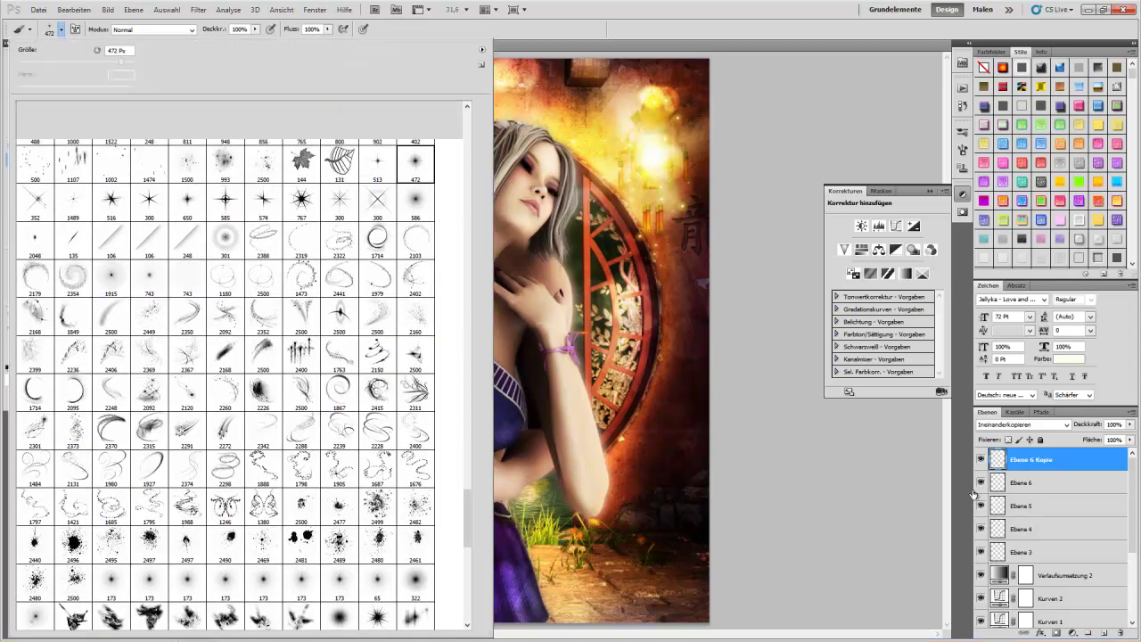
{"action": "key", "text": "period"}
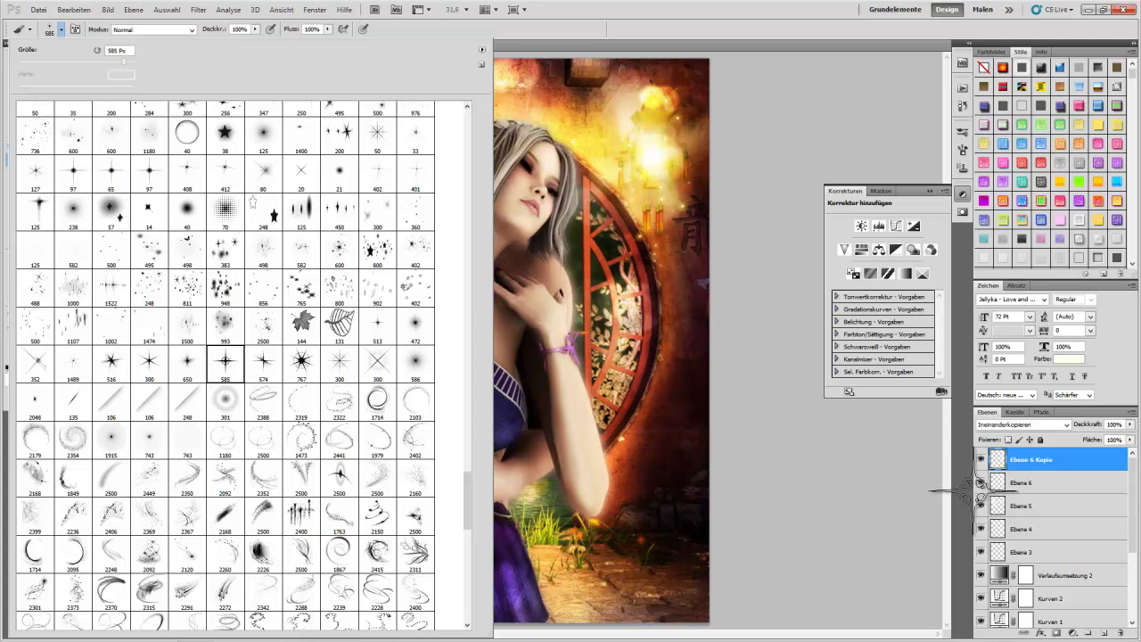
{"action": "key", "text": "F5"}
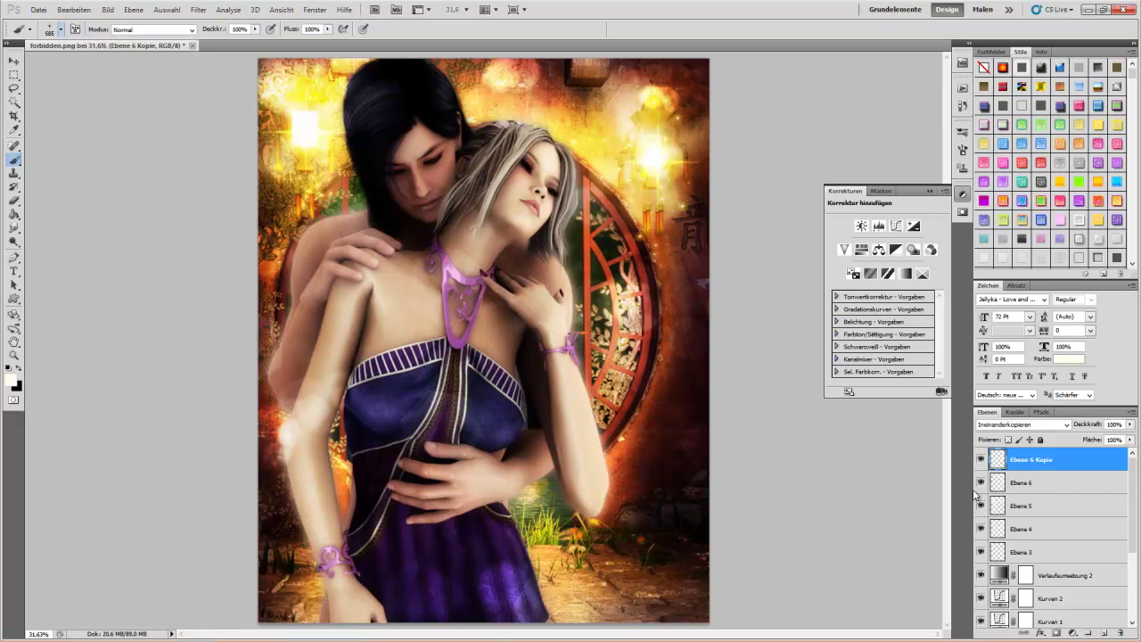
- Browse the brush presets toward the wing brushes, settling on the 1955 brush
{"action": "left_click", "coordinate": [61, 29]}
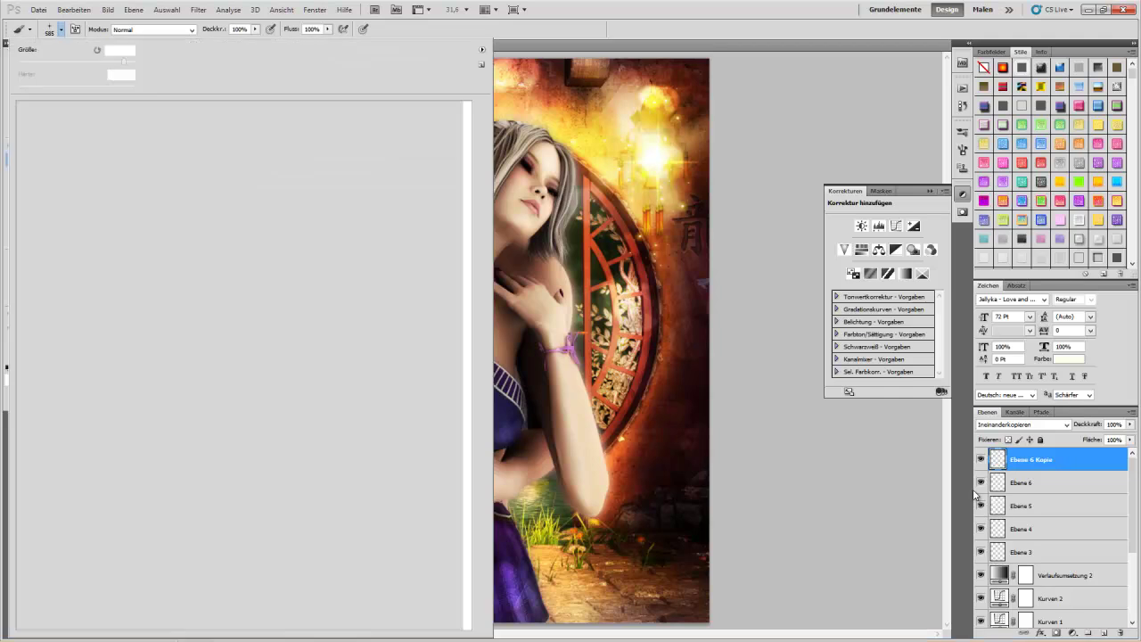
{"action": "scroll", "coordinate": [223, 356], "scroll_direction": "up", "scroll_amount": 5}
{"action": "scroll", "coordinate": [223, 356], "scroll_direction": "up", "scroll_amount": 2}
{"action": "key", "text": "Down"}
{"action": "key", "text": "Up"}
{"action": "key", "text": "Up"}
{"action": "key", "text": "Up"}
{"action": "key", "text": "Up"}
{"action": "key", "text": "Up"}
{"action": "key", "text": "Up"}
{"action": "key", "text": "Up"}
{"action": "key", "text": "Up"}
{"action": "key", "text": "Up"}
{"action": "key", "text": "Right"}
{"action": "key", "text": "Right"}
{"action": "key", "text": "Right"}
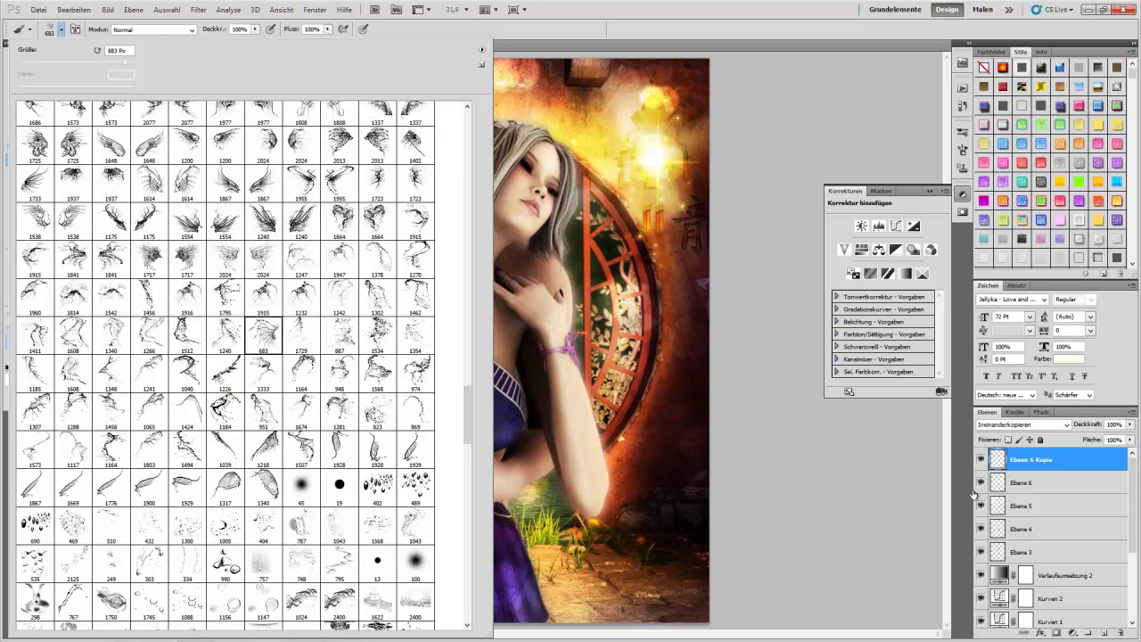
{"action": "key", "text": "Up"}
{"action": "key", "text": "Up"}
{"action": "key", "text": "Up"}
{"action": "key", "text": "Right"}
{"action": "key", "text": "Right"}
{"action": "key", "text": "Return"}
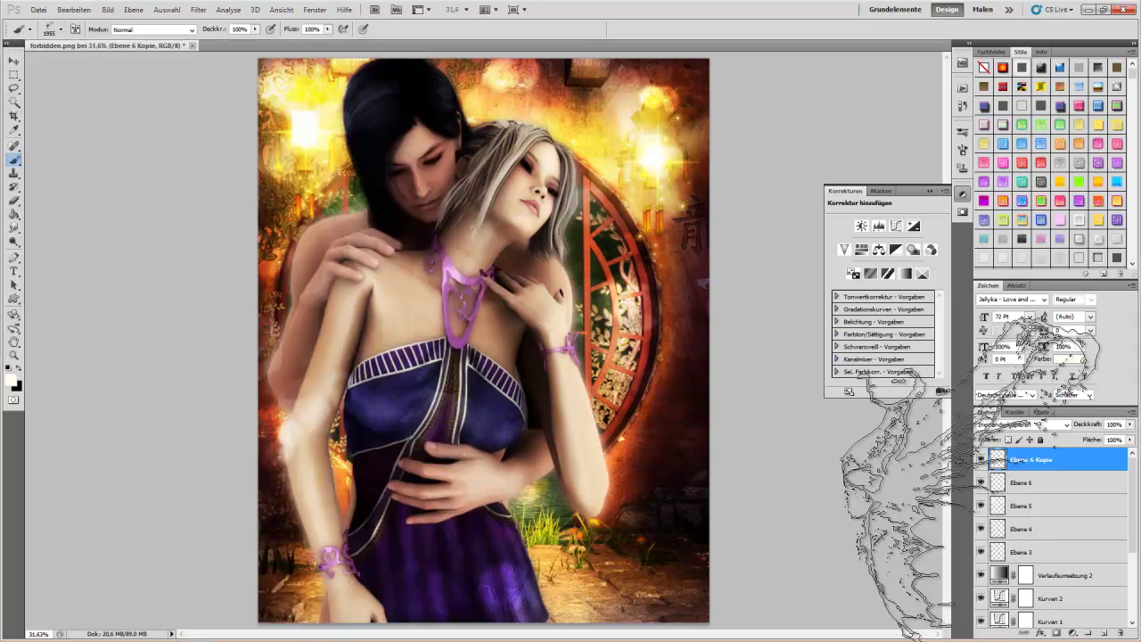
- Stamp white sparkles on the shoulder and on a new layer, then undo both
{"action": "left_click", "coordinate": [570, 347]}
{"action": "key", "text": "alt+e"}
{"action": "key", "text": "Down"}
{"action": "key", "text": "Down"}
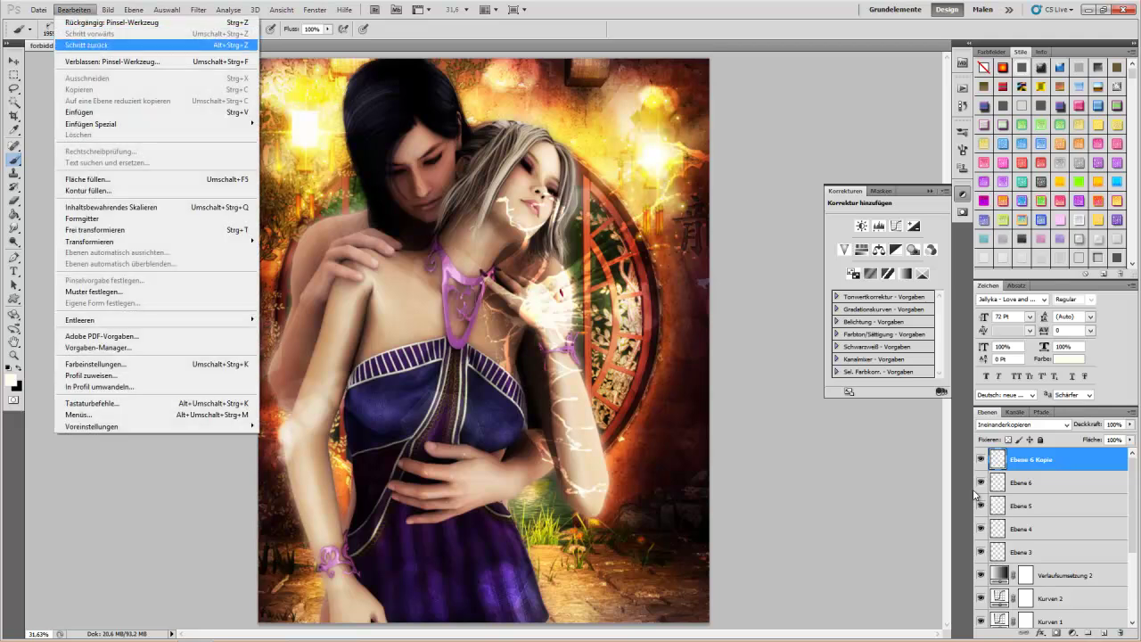
{"action": "key", "text": "Return"}
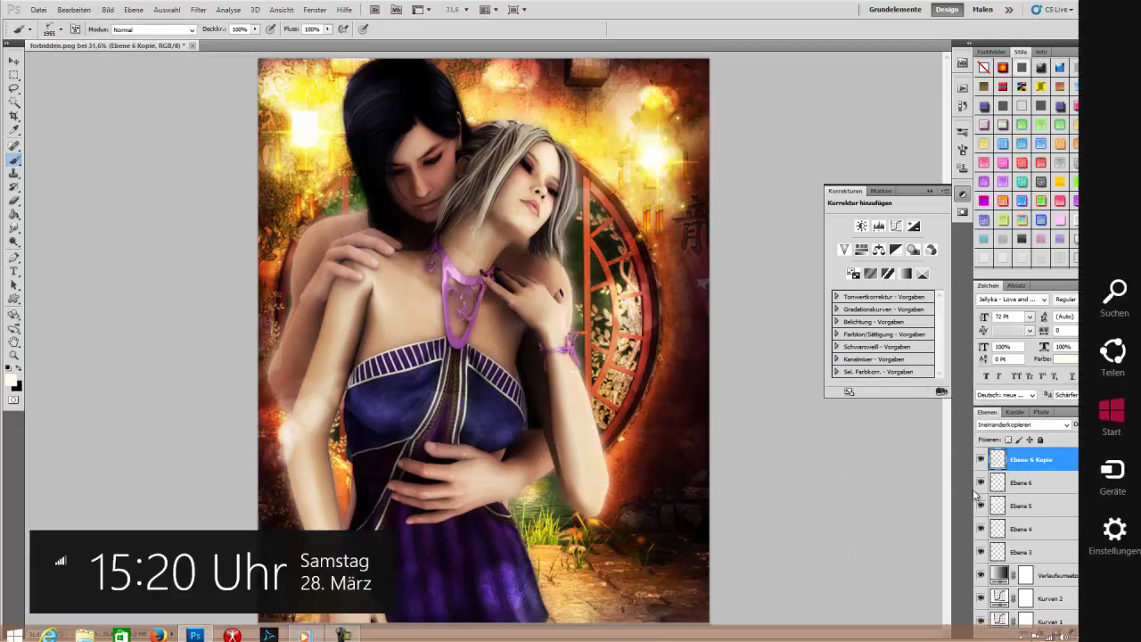
{"action": "key", "text": "ctrl+shift+alt+n"}
{"action": "left_click", "coordinate": [659, 321]}
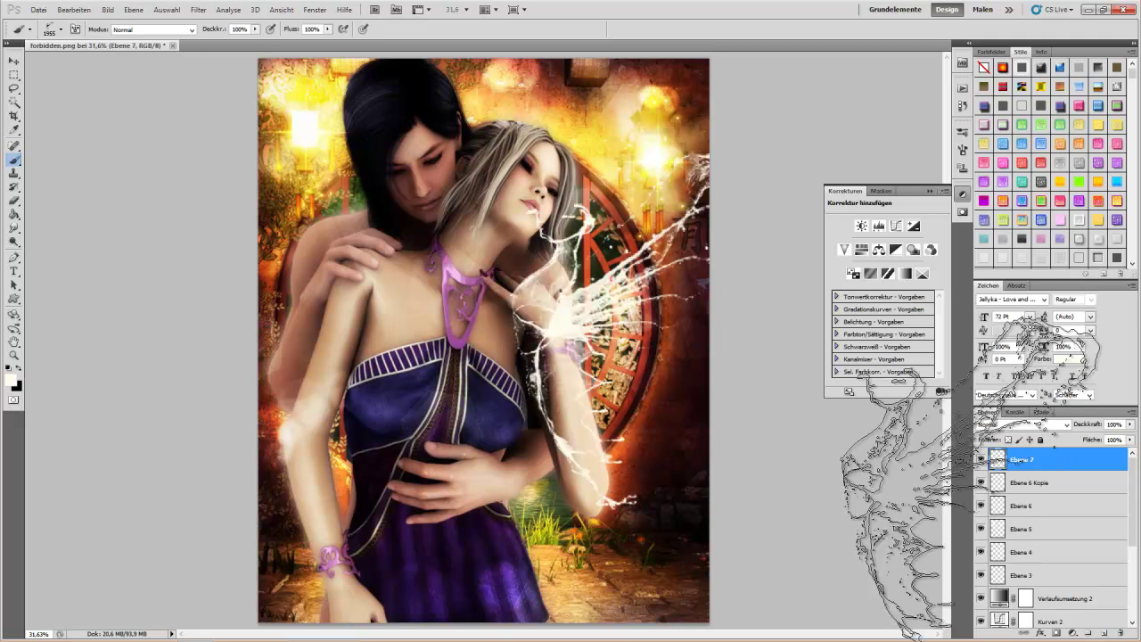
{"action": "key", "text": "alt+e"}
{"action": "key", "text": "Return"}
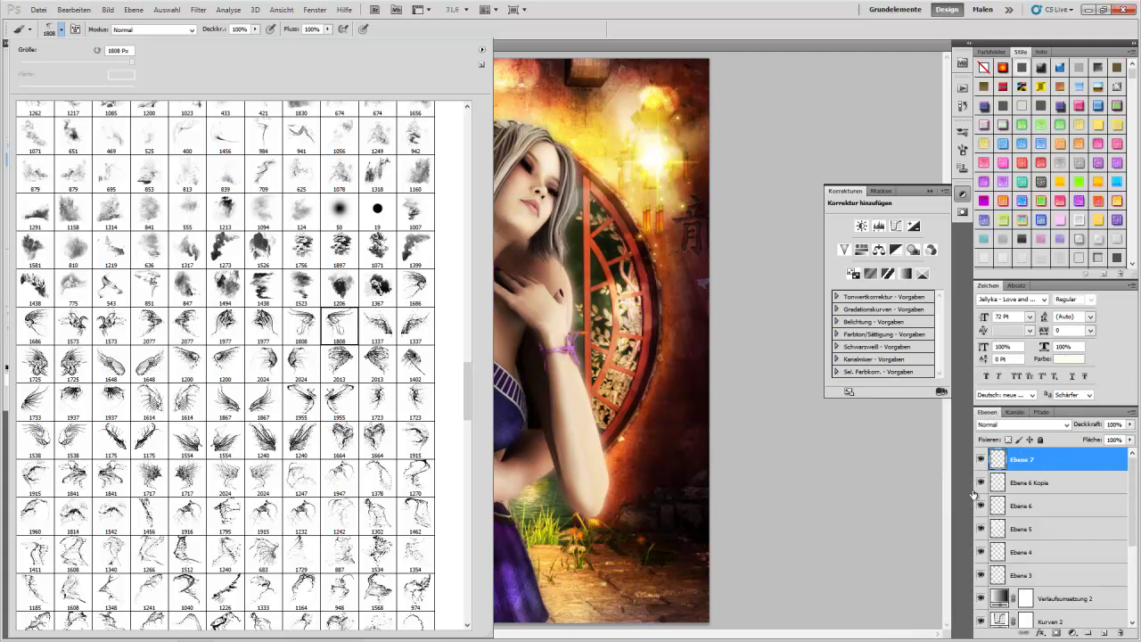
- Choose a different brush sized 1082 px, then switch to the Move tool
{"action": "scroll", "coordinate": [973, 494], "scroll_direction": "up", "scroll_amount": 2}
{"action": "scroll", "coordinate": [973, 495], "scroll_direction": "up", "scroll_amount": 7}
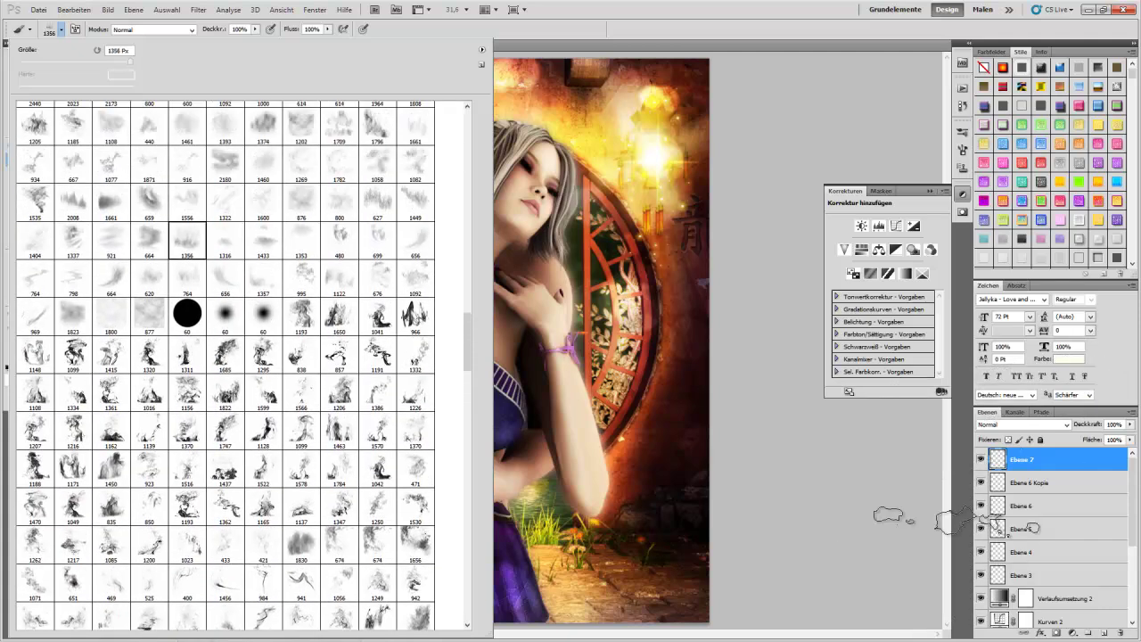
{"action": "key", "text": "comma"}
{"action": "key", "text": "Return"}
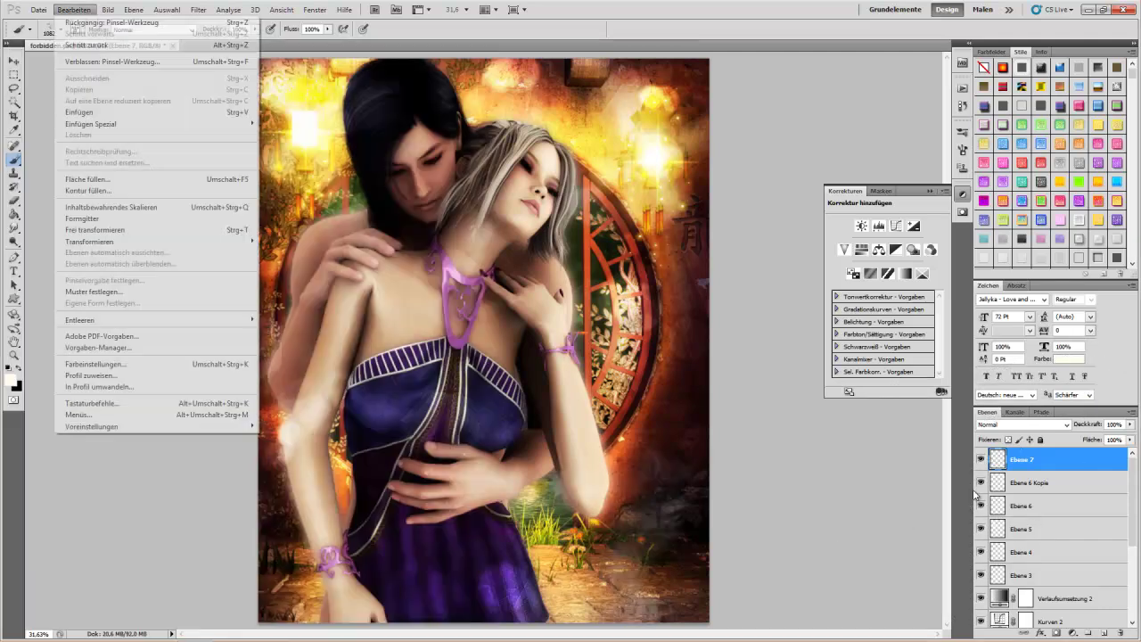
{"action": "key", "text": "v"}
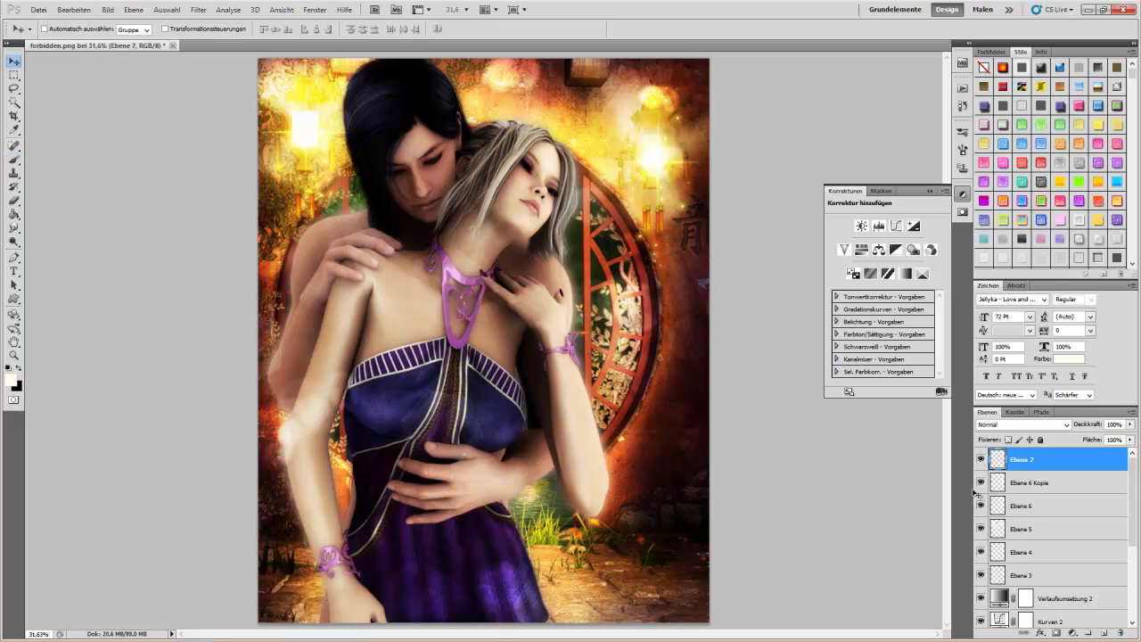
- Add a blue gradient map blended as Weiches Licht with 20% fill
{"action": "left_click", "coordinate": [906, 273]}
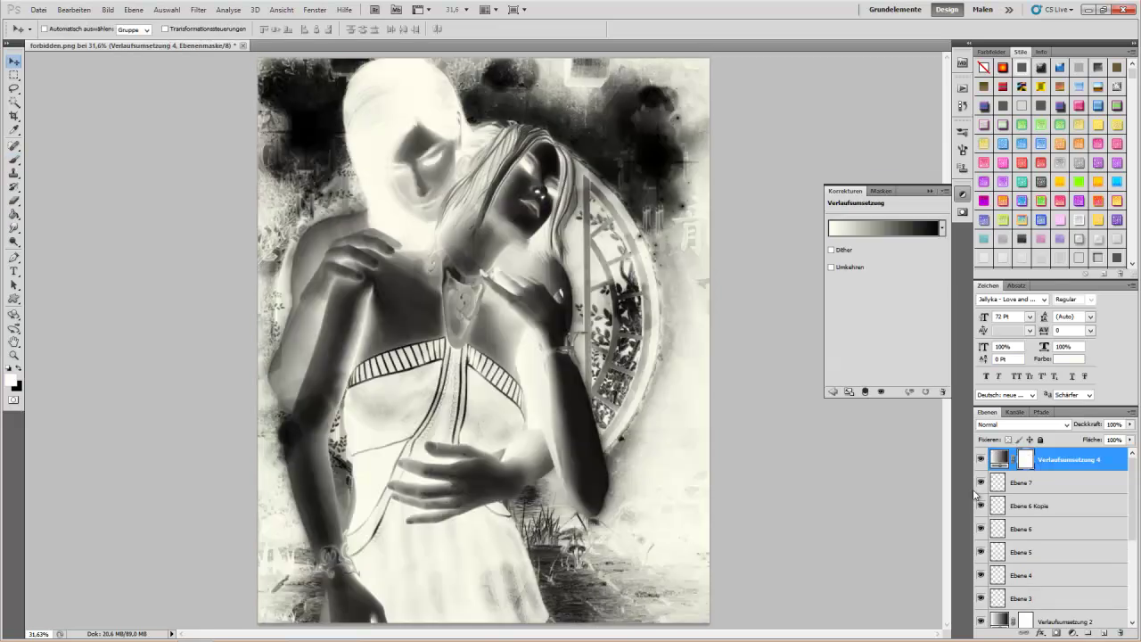
{"action": "left_click", "coordinate": [936, 216]}
{"action": "double_click", "coordinate": [973, 494]}
{"action": "left_click", "coordinate": [1023, 424]}
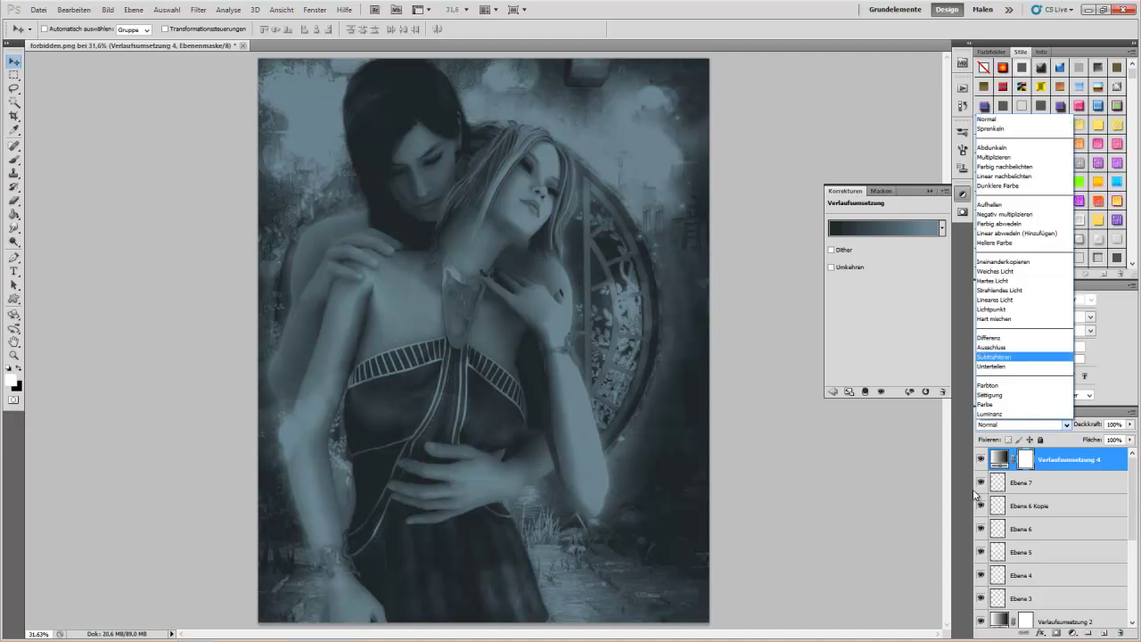
{"action": "left_click", "coordinate": [1016, 258]}
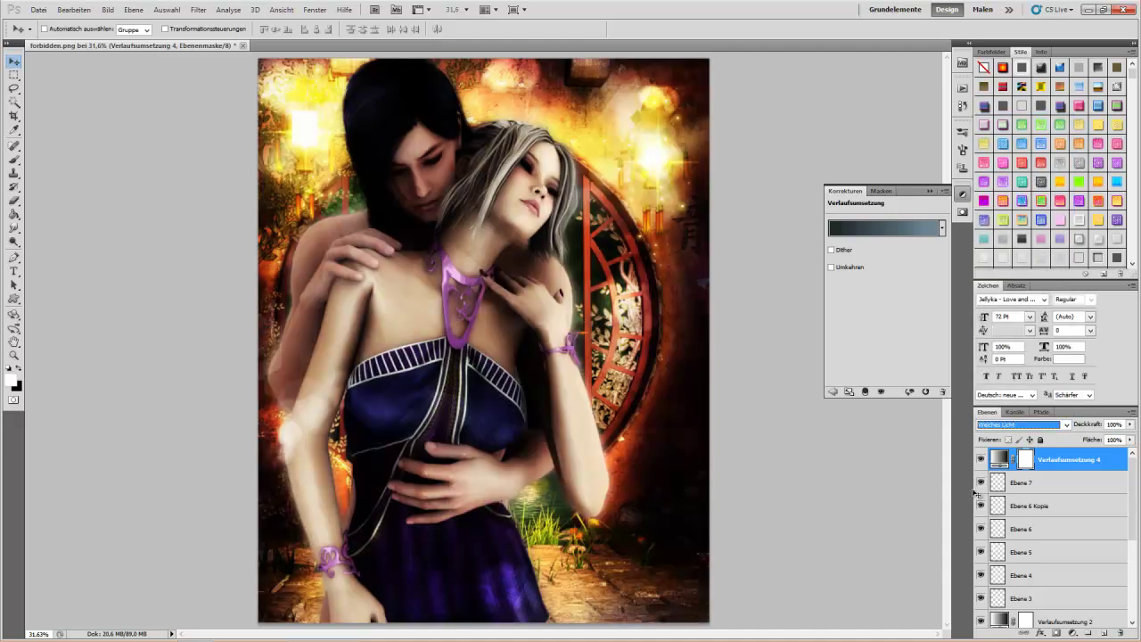
{"action": "key", "text": "Up"}
{"action": "key", "text": "Up"}
{"action": "key", "text": "Up"}
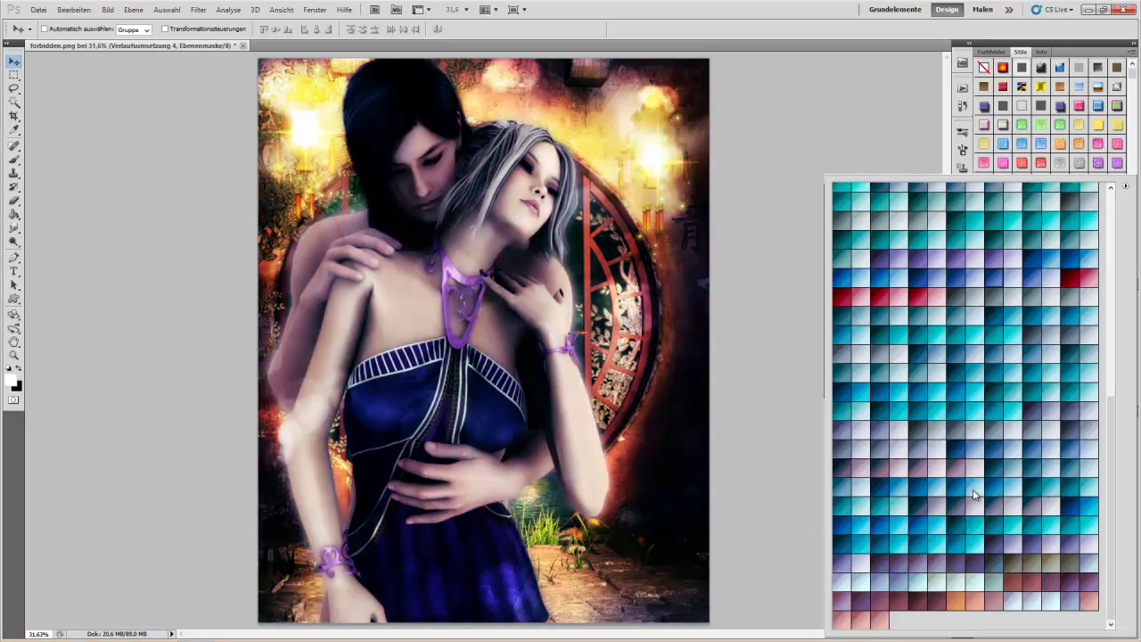
{"action": "double_click", "coordinate": [976, 492]}
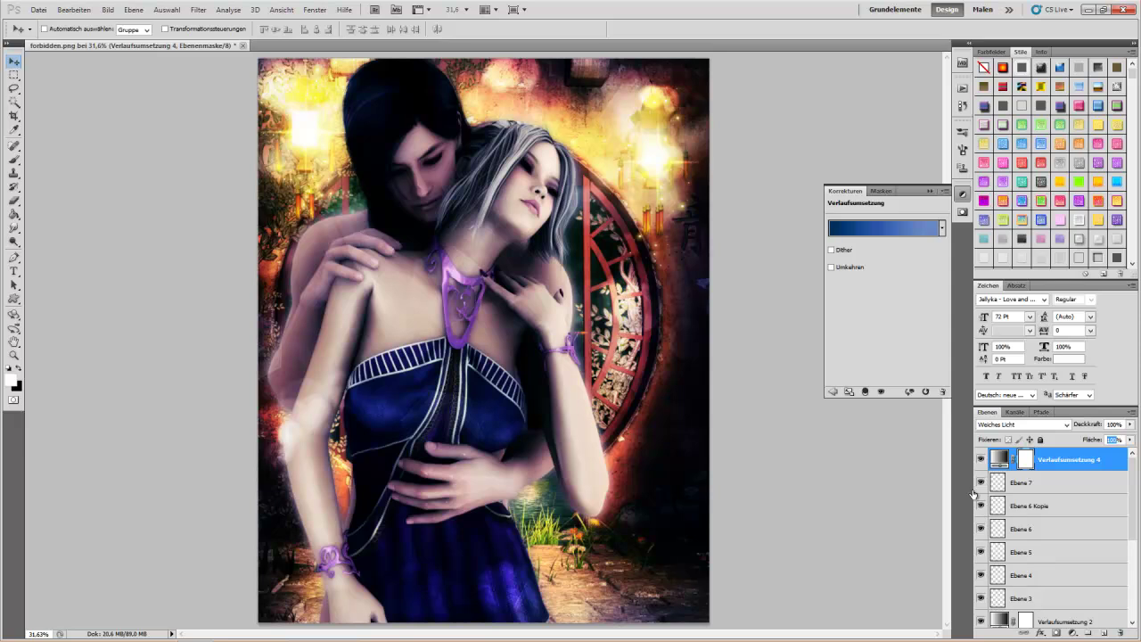
{"action": "type", "text": "20"}
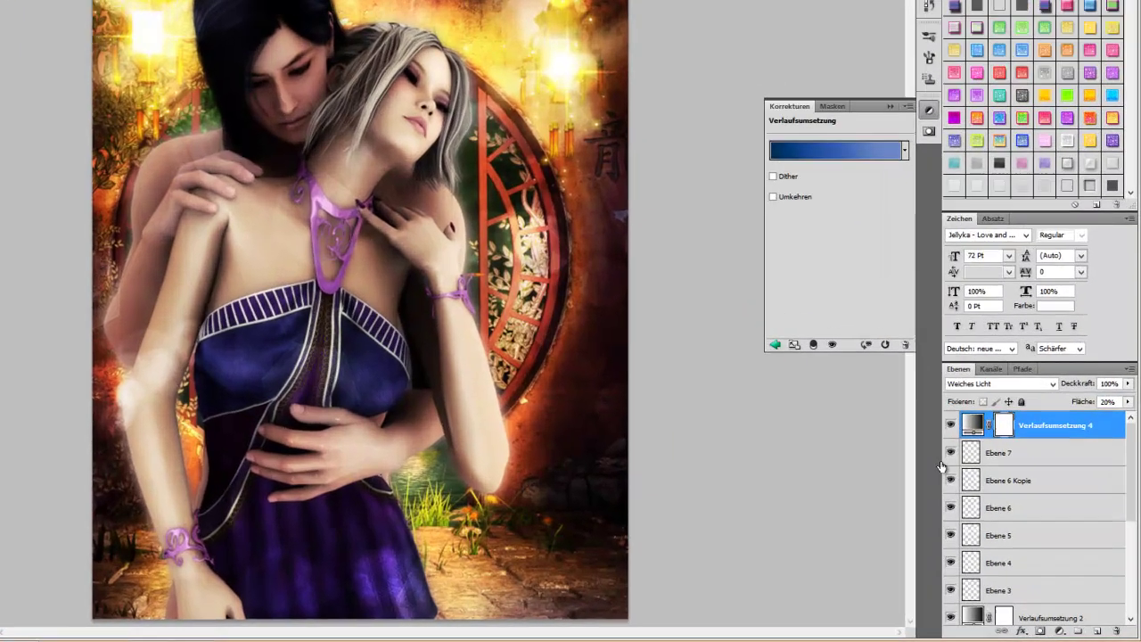
- Add a teal gradient map in Farbton mode at 20% fill, plus empty layer Ebene 8
{"action": "left_click", "coordinate": [832, 391]}
{"action": "left_click", "coordinate": [878, 240]}
{"action": "left_click", "coordinate": [941, 228]}
{"action": "double_click", "coordinate": [888, 421]}
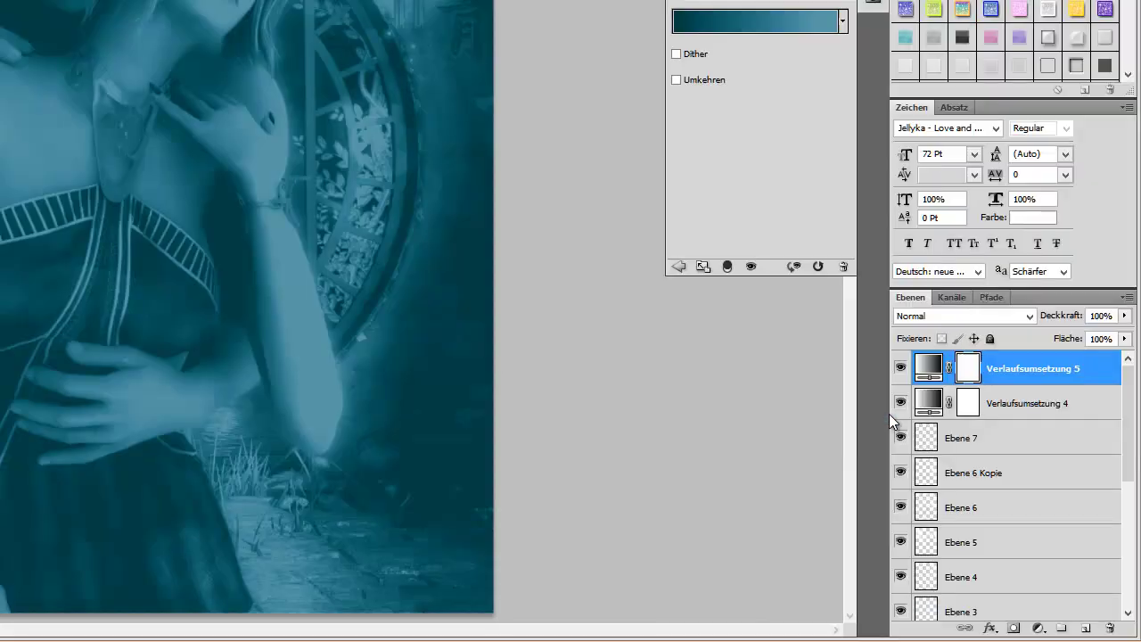
{"action": "key", "text": "shift+alt+o"}
{"action": "key", "text": "shift+alt+u"}
{"action": "type", "text": "50"}
{"action": "type", "text": "20"}
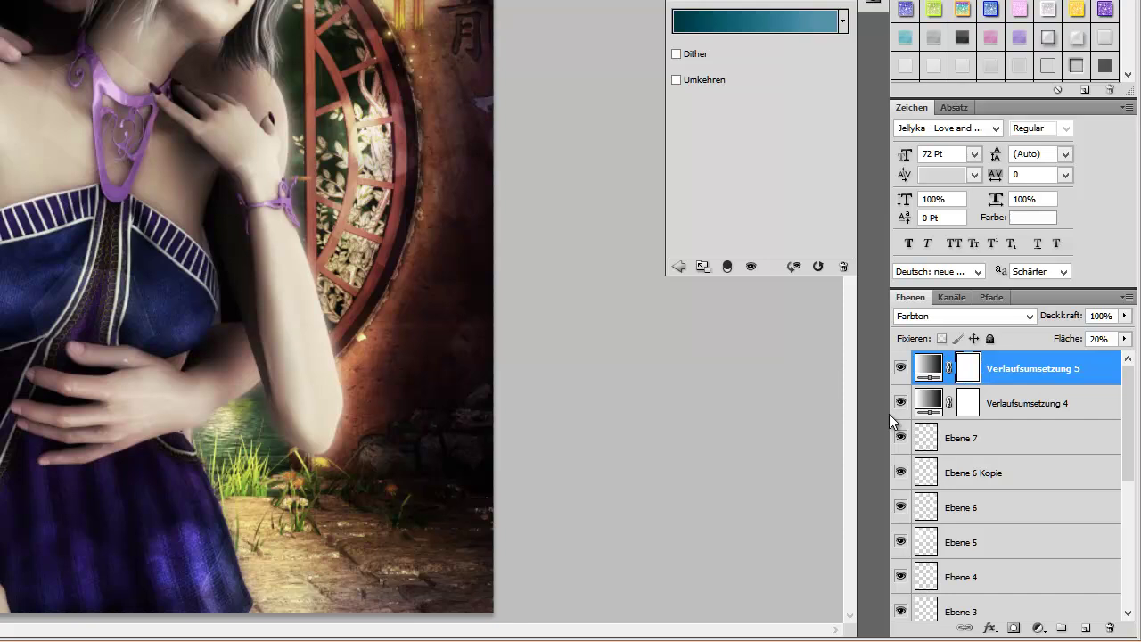
{"action": "left_click", "coordinate": [1086, 628]}
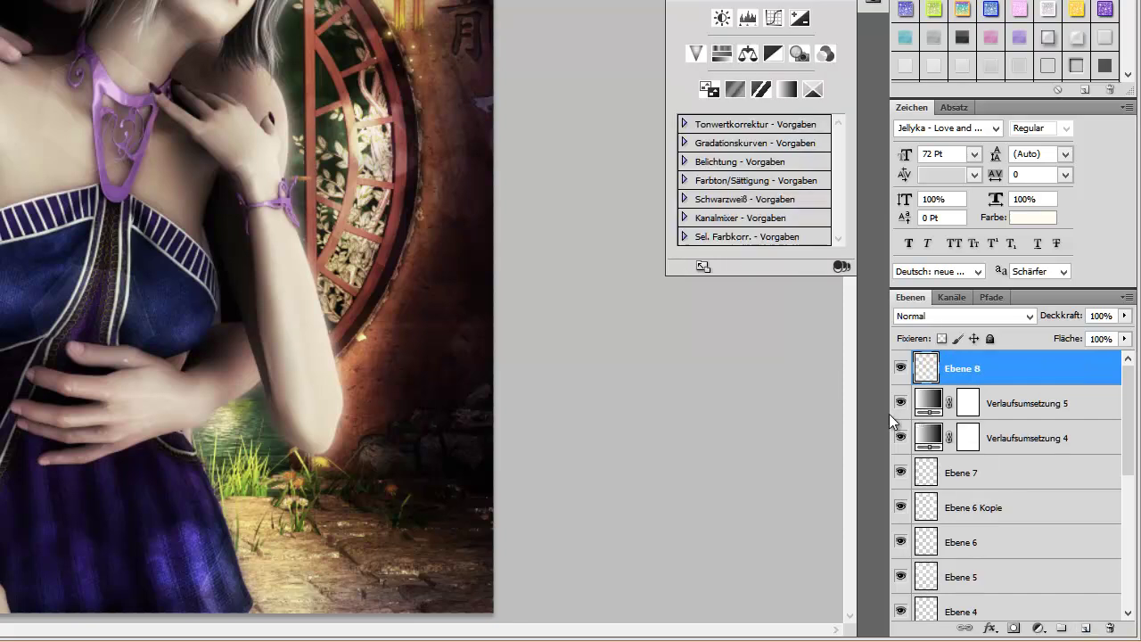
- Browse the brush shapes, then add the peach gradient map Verlaufsumsetzung 6
{"action": "key", "text": "F5"}
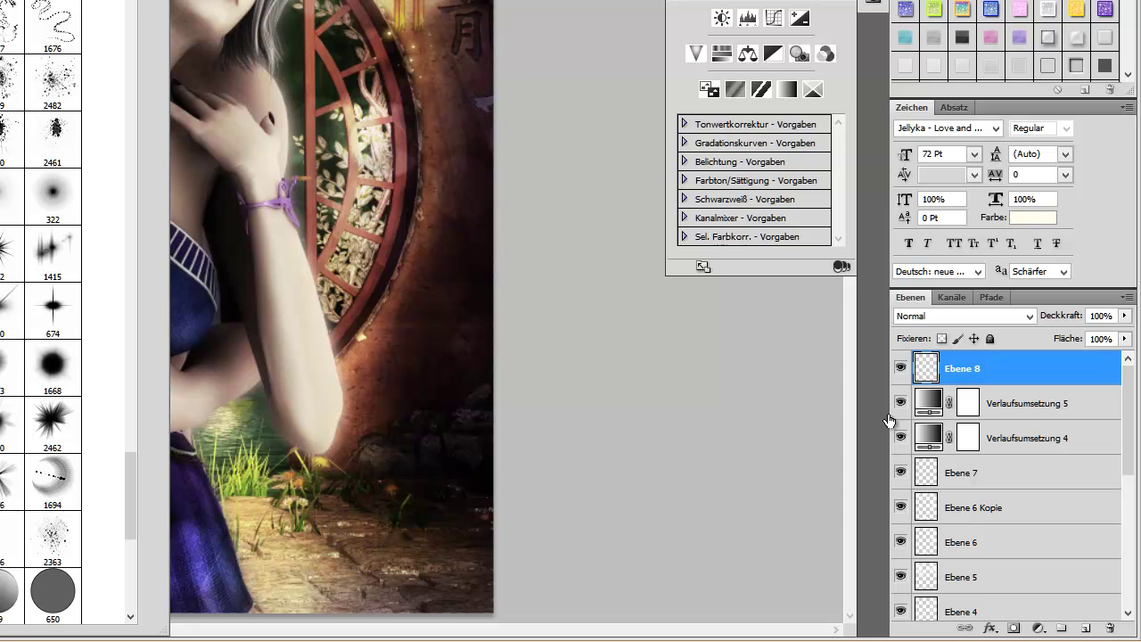
{"action": "left_click", "coordinate": [888, 419]}
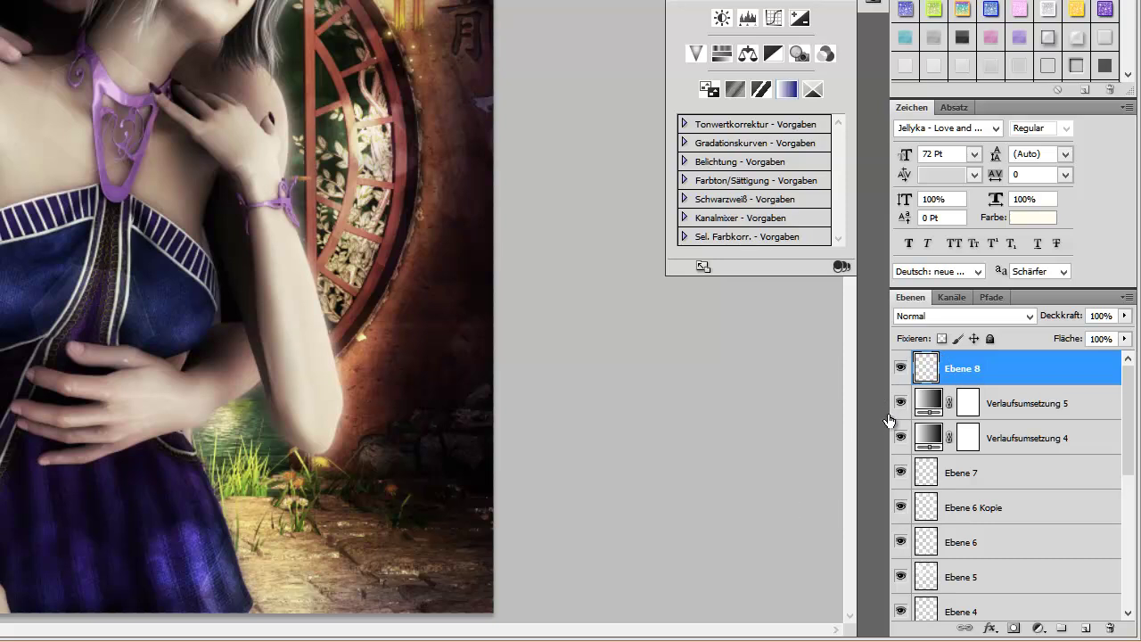
{"action": "left_click", "coordinate": [786, 89]}
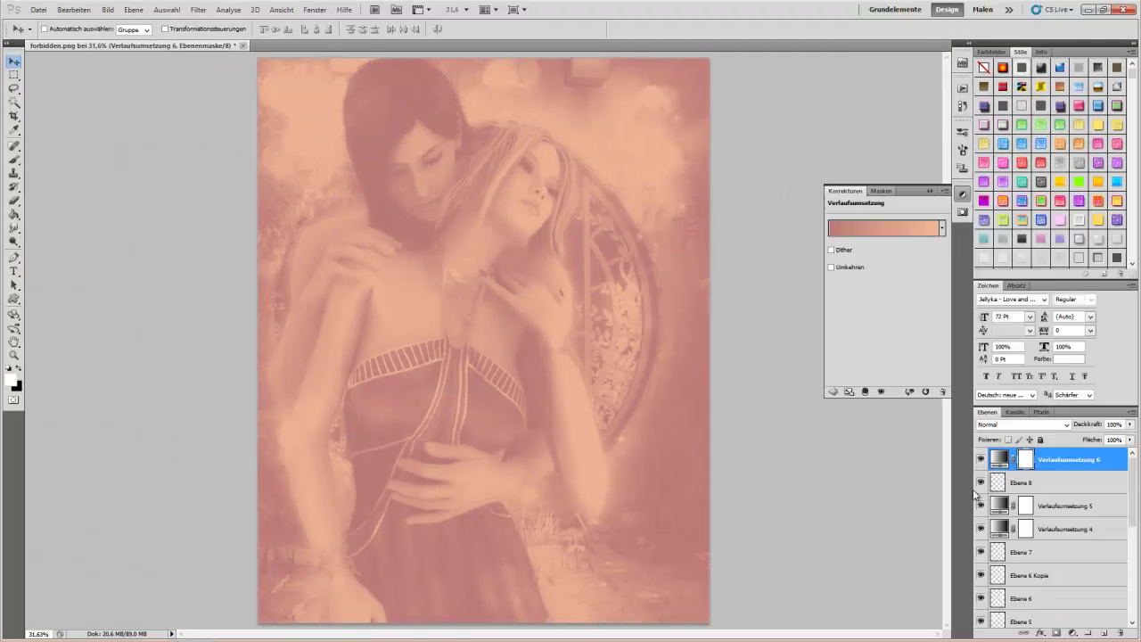
- Blend Verlaufsumsetzung 6 as Negativ multiplizieren and give it a purple-to-orange gradient
{"action": "left_click", "coordinate": [1023, 424]}
{"action": "left_click", "coordinate": [1005, 214]}
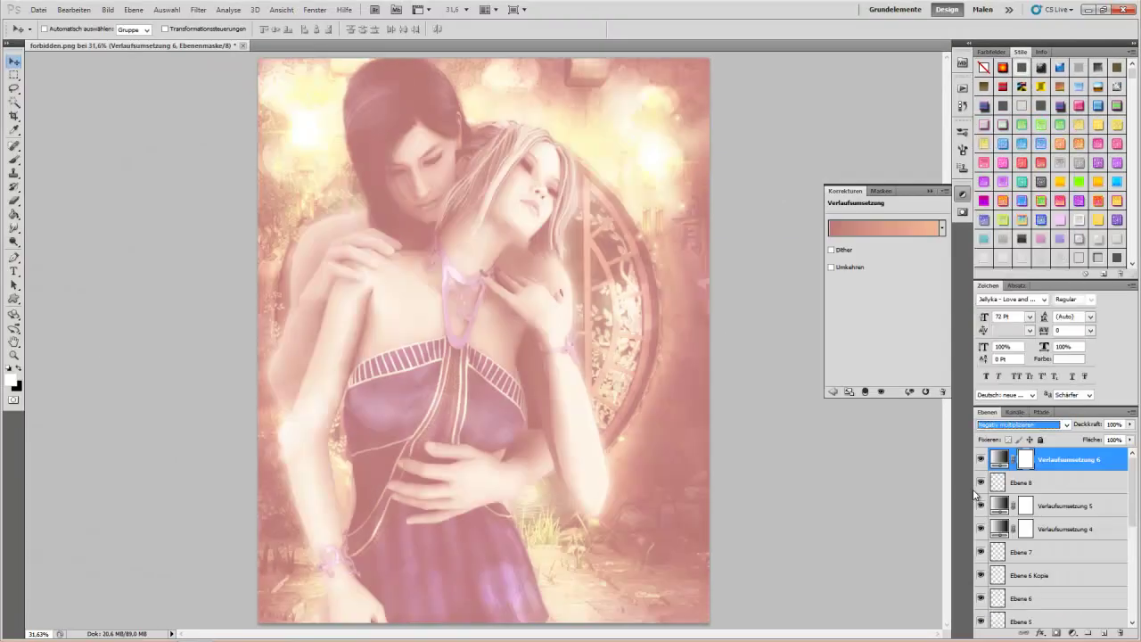
{"action": "left_click", "coordinate": [973, 494]}
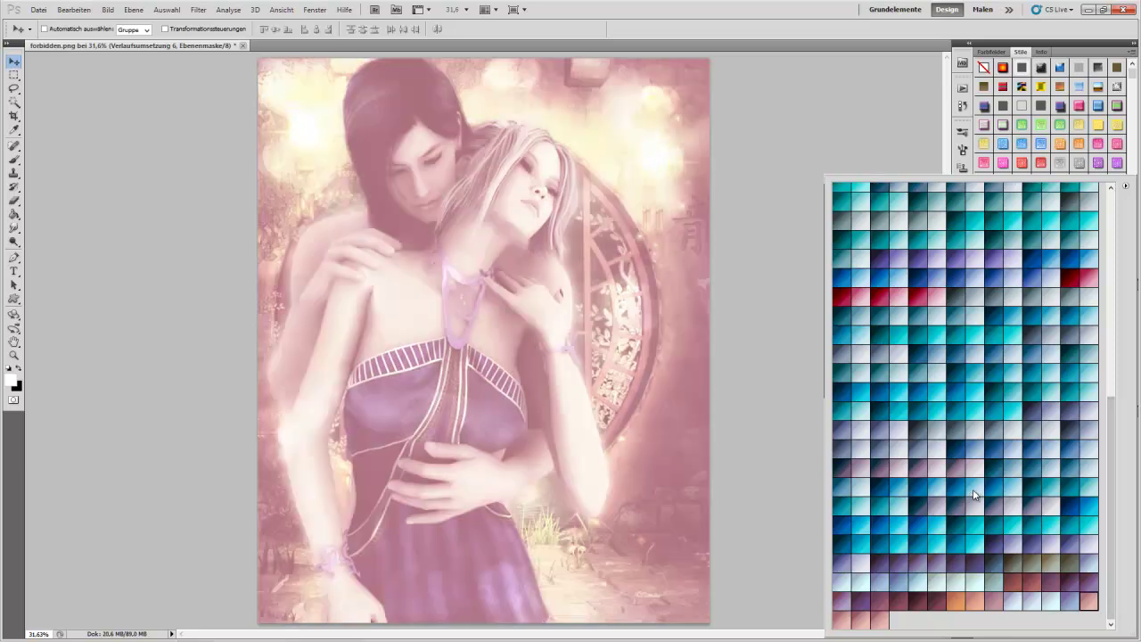
{"action": "scroll", "coordinate": [973, 488], "scroll_direction": "up", "scroll_amount": 5}
{"action": "scroll", "coordinate": [973, 488], "scroll_direction": "up", "scroll_amount": 5}
{"action": "left_click", "coordinate": [973, 493]}
{"action": "left_click", "coordinate": [973, 494]}
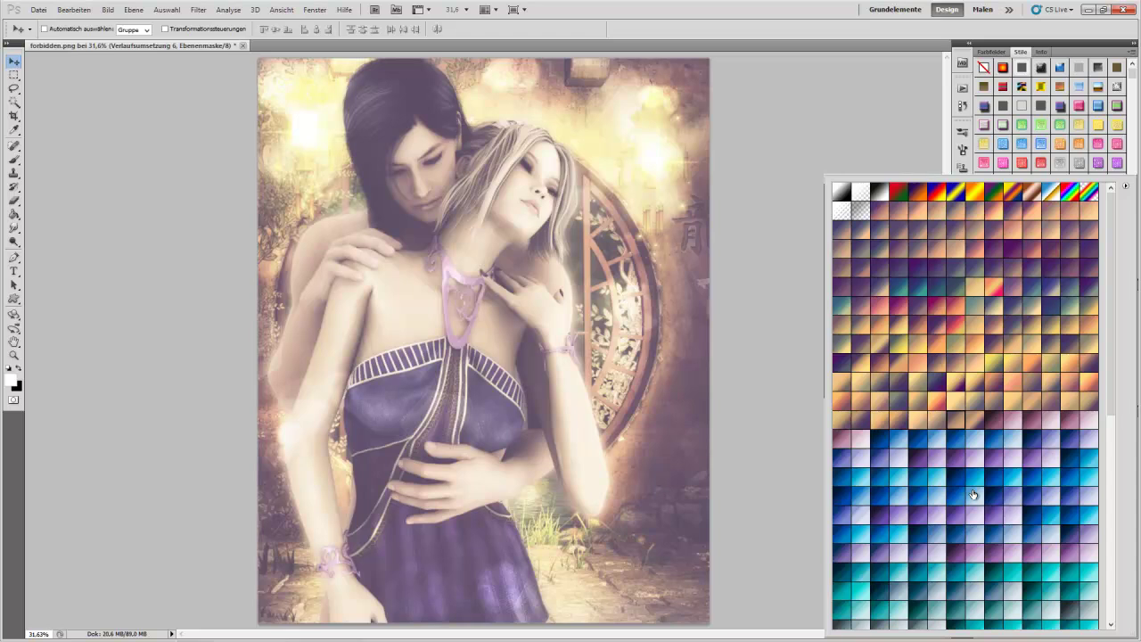
{"action": "left_click", "coordinate": [973, 494]}
{"action": "left_click", "coordinate": [973, 494]}
{"action": "key", "text": "Return"}
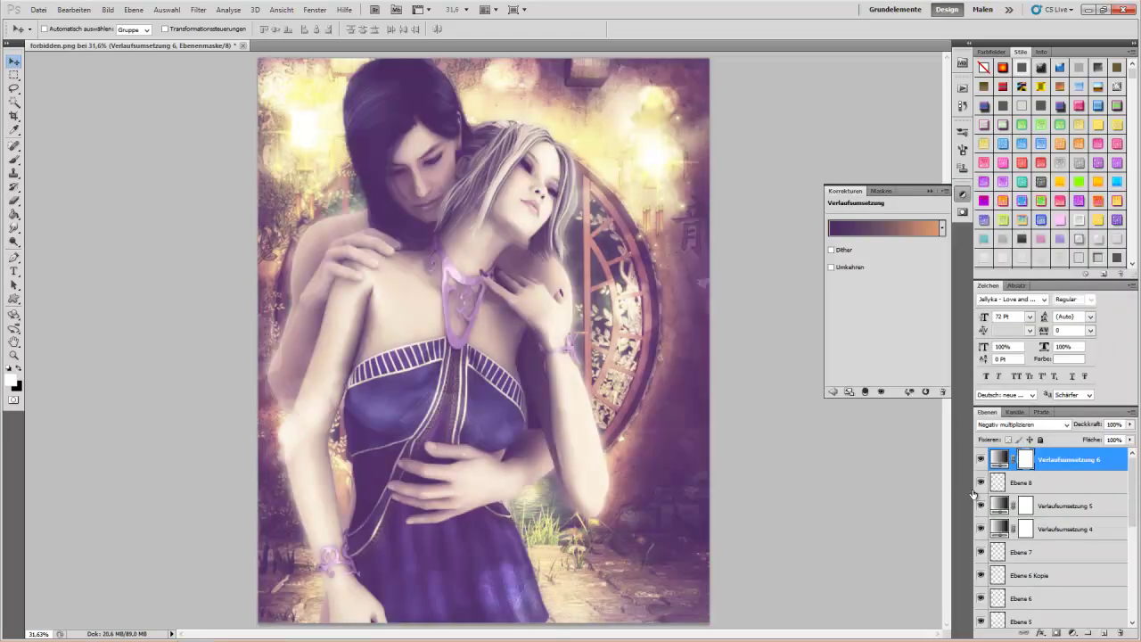
- Set the map's fill to 50%, save the document as PSD, and add a Curves layer
{"action": "type", "text": "50"}
{"action": "key", "text": "Return"}
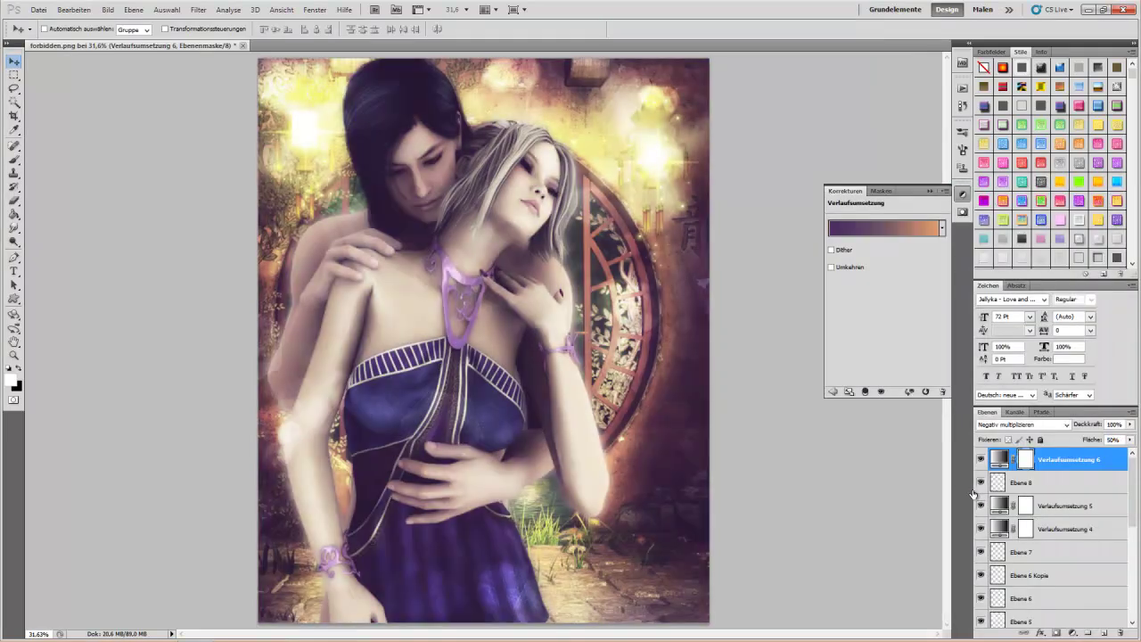
{"action": "left_click", "coordinate": [975, 492]}
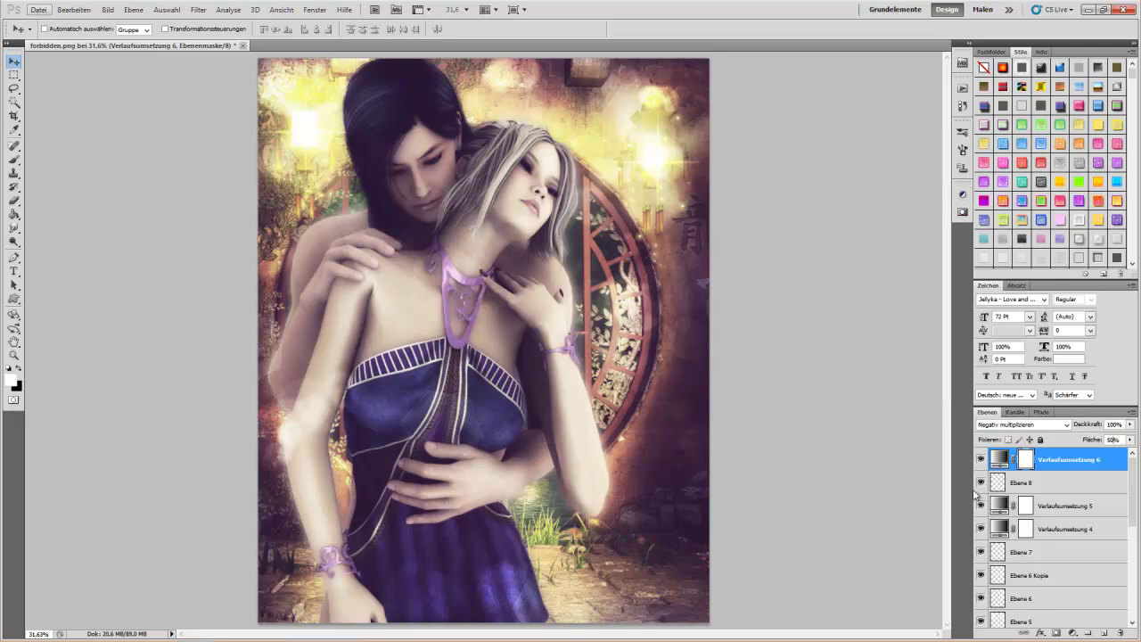
{"action": "key", "text": "ctrl+shift+alt+s"}
{"action": "key", "text": "z"}
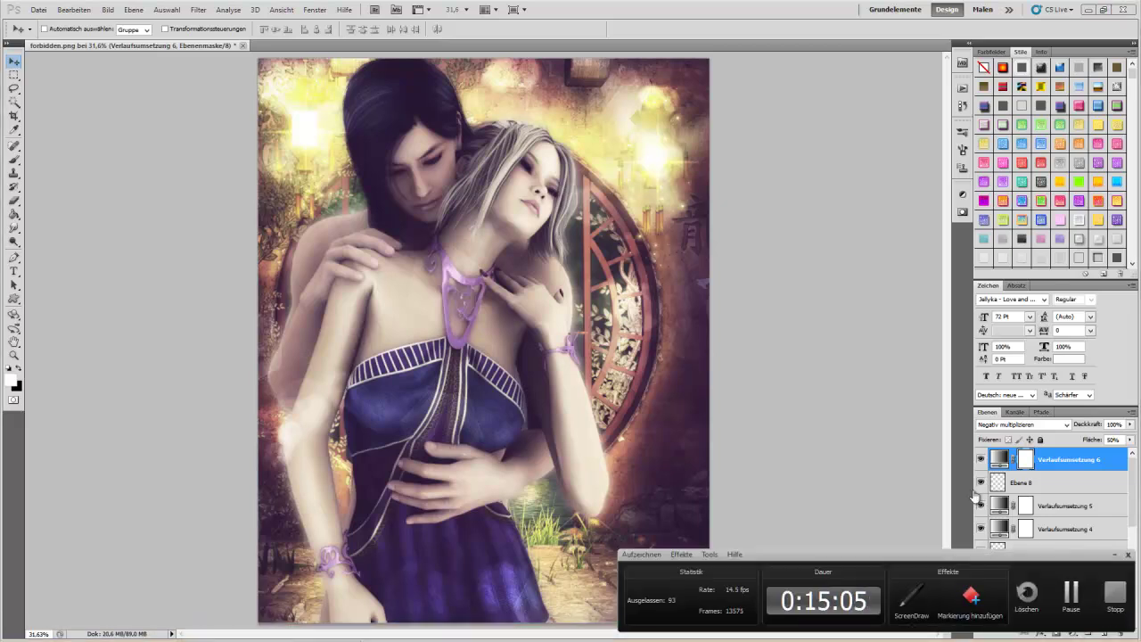
{"action": "left_click", "coordinate": [962, 195]}
{"action": "left_click", "coordinate": [869, 214]}
- Cycle curves presets (Bright Yellow, Canela, Cold Blue) and set the curves layer's fill to 50%
{"action": "key", "text": "alt+Down"}
{"action": "key", "text": "Down"}
{"action": "key", "text": "Down"}
{"action": "key", "text": "Return"}
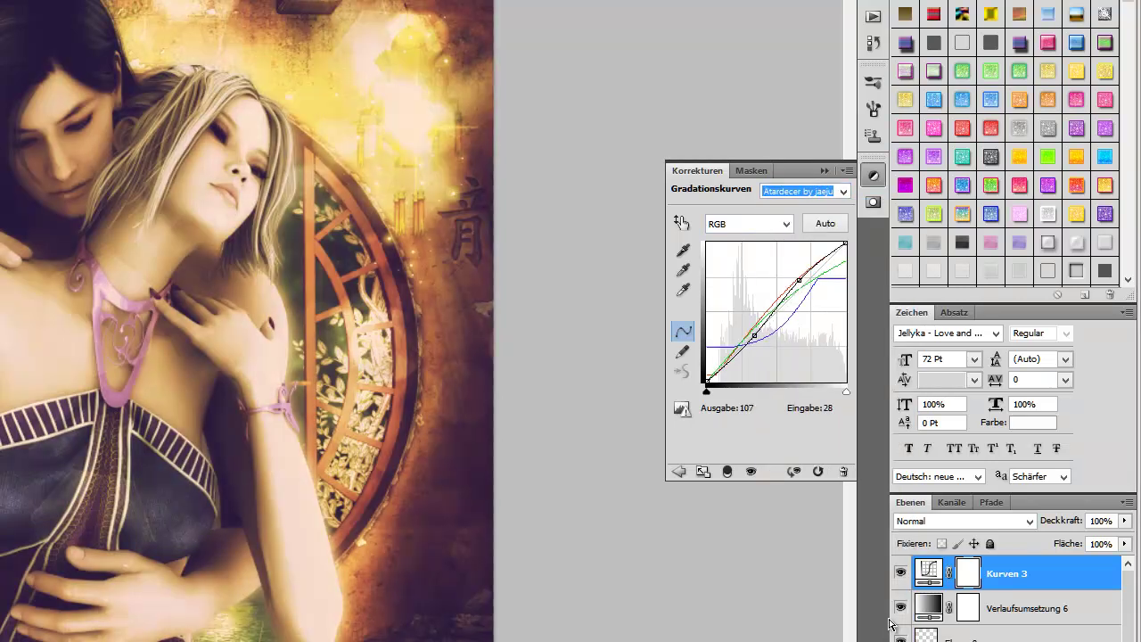
{"action": "key", "text": "Down"}
{"action": "key", "text": "Down"}
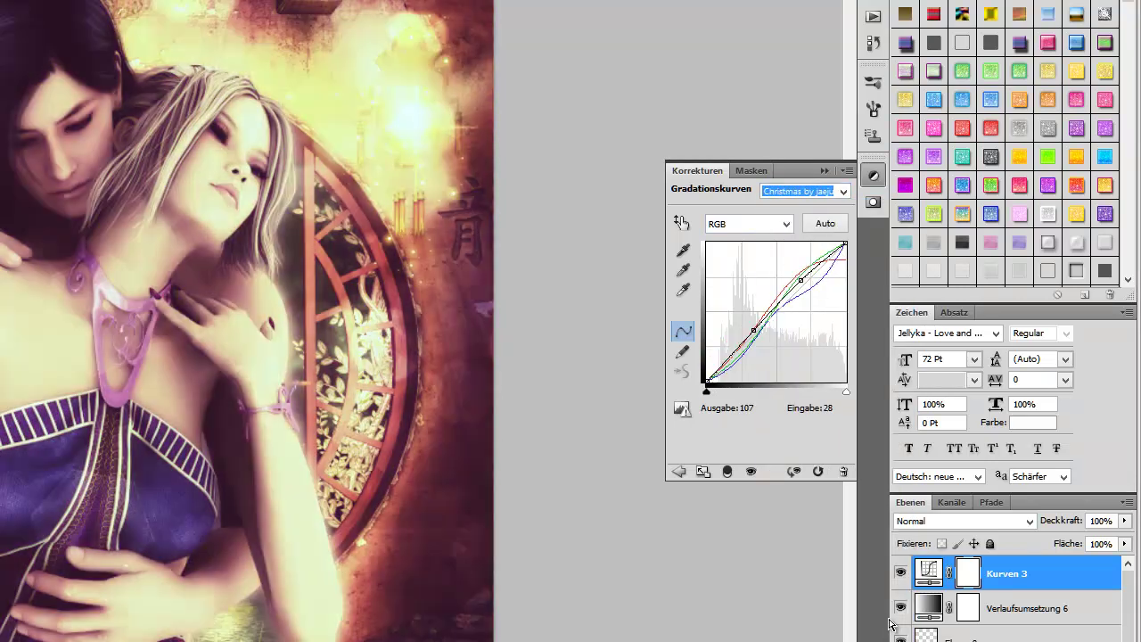
{"action": "key", "text": "Down"}
{"action": "key", "text": "Down"}
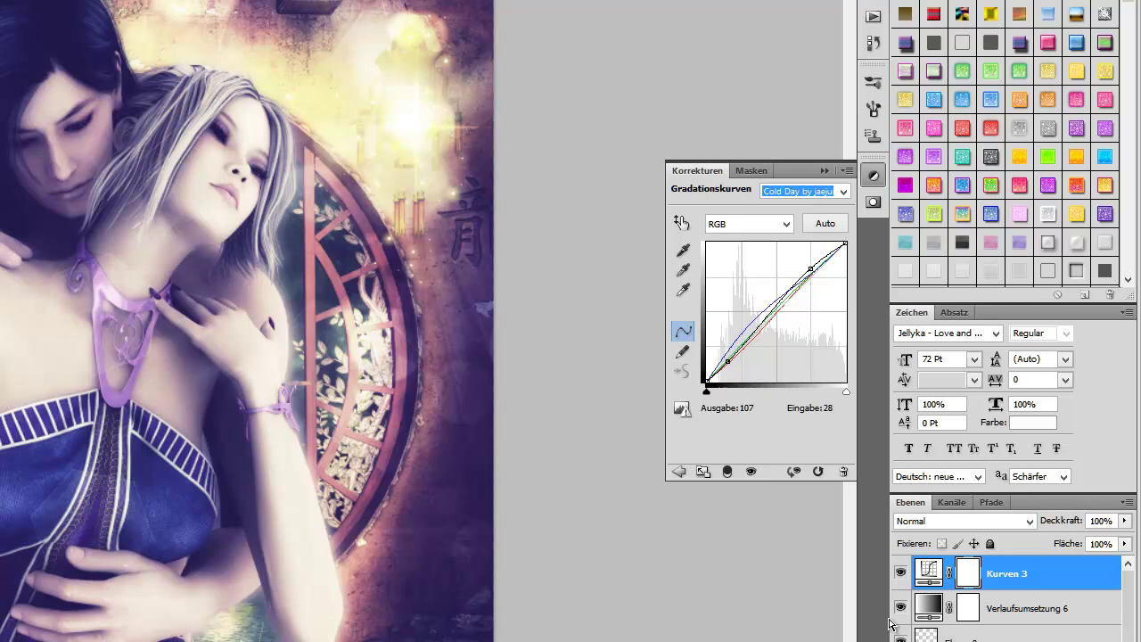
{"action": "key", "text": "Down"}
{"action": "key", "text": "Down"}
{"action": "key", "text": "Down"}
{"action": "key", "text": "Down"}
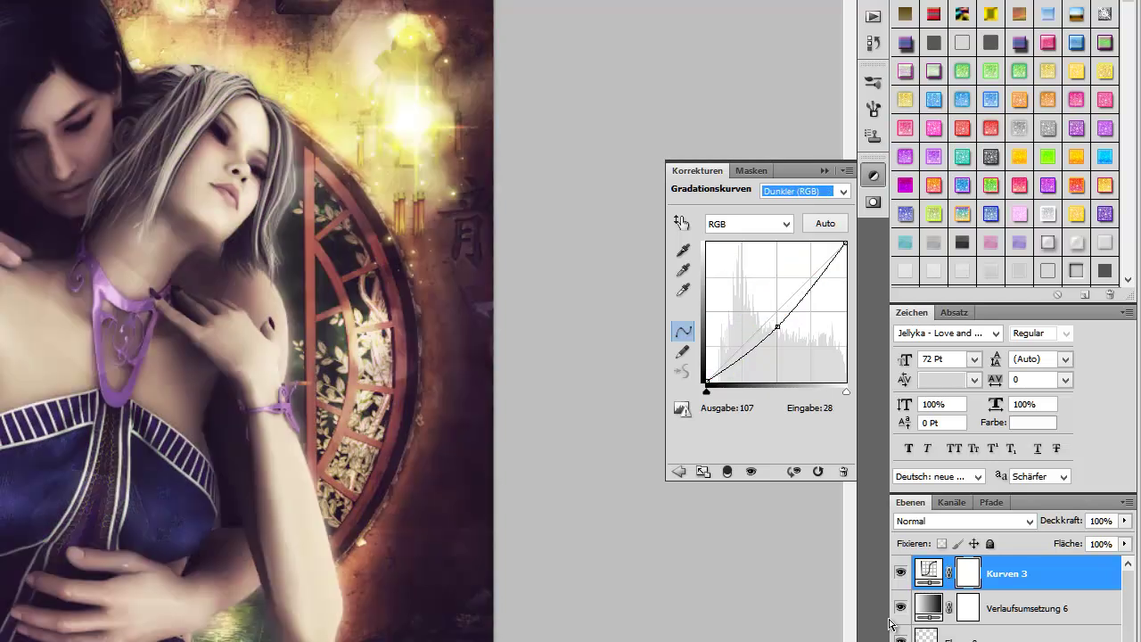
{"action": "key", "text": "Down"}
{"action": "key", "text": "Down"}
{"action": "key", "text": "Down"}
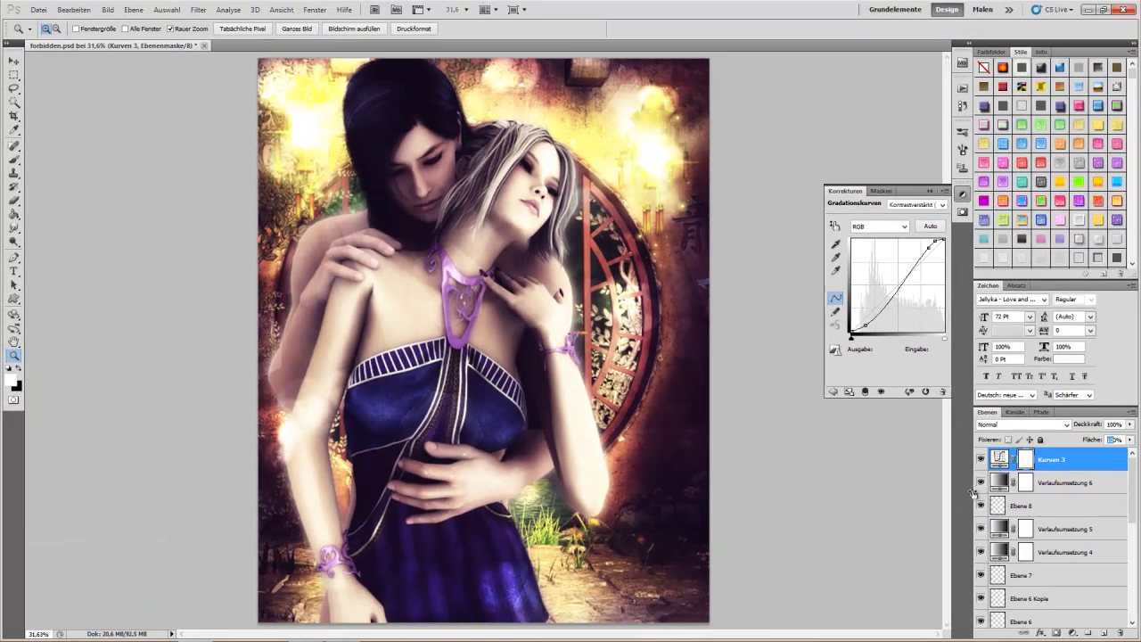
{"action": "type", "text": "50"}
{"action": "key", "text": "Return"}
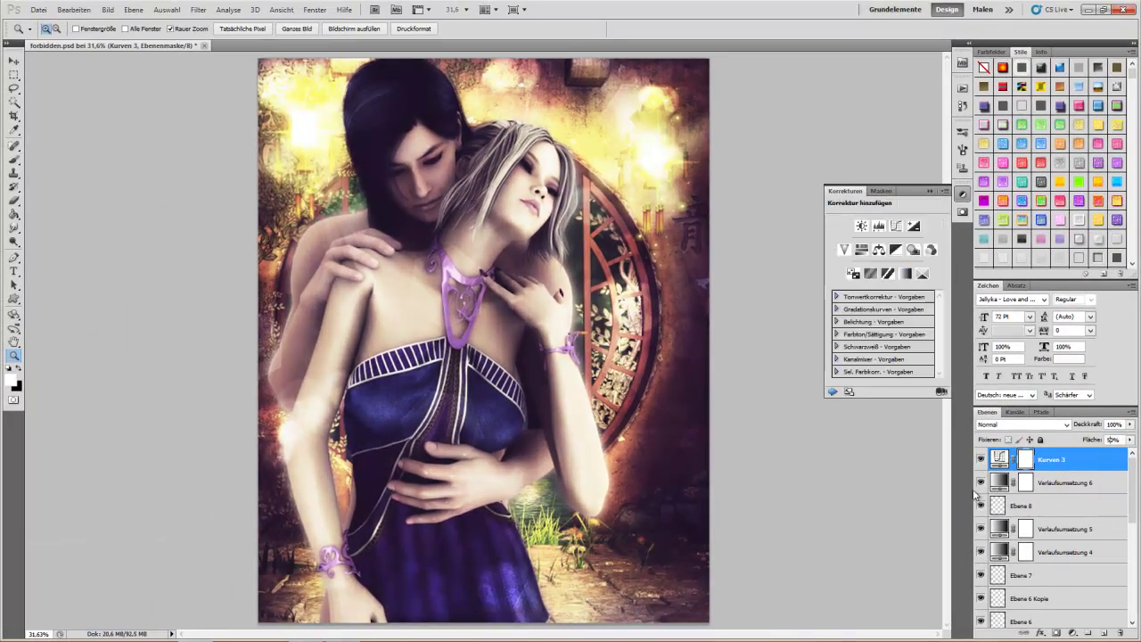
- On Kurven 4, cycle presets such as Mittlerer Kontrast and Wine, then set fill to 10%
{"action": "key", "text": "alt+Down"}
{"action": "key", "text": "Up"}
{"action": "key", "text": "Up"}
{"action": "key", "text": "Up"}
{"action": "key", "text": "Return"}
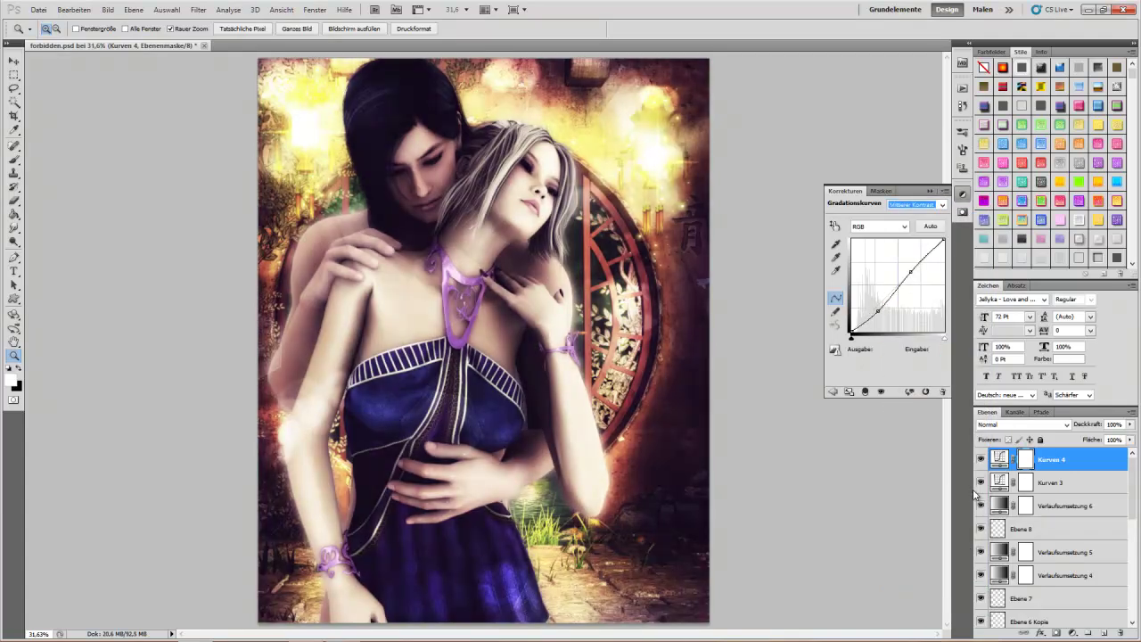
{"action": "key", "text": "Down"}
{"action": "key", "text": "Down"}
{"action": "key", "text": "Down"}
{"action": "key", "text": "Down"}
{"action": "key", "text": "Down"}
{"action": "key", "text": "Down"}
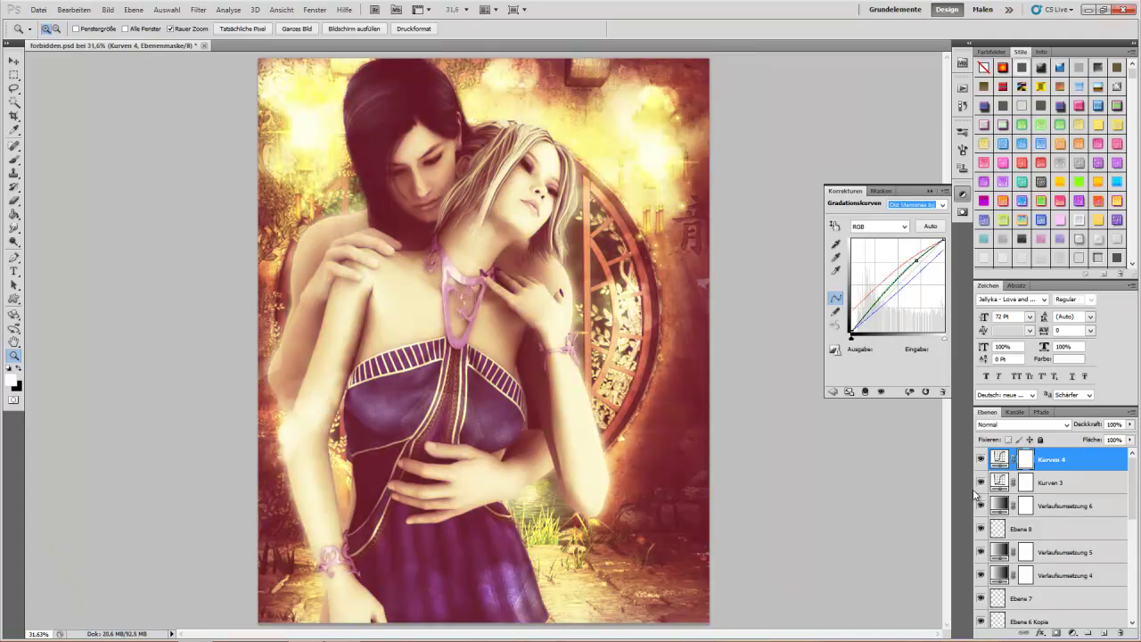
{"action": "key", "text": "Down"}
{"action": "key", "text": "Down"}
{"action": "key", "text": "Down"}
{"action": "key", "text": "Down"}
{"action": "key", "text": "Down"}
{"action": "key", "text": "Down"}
{"action": "key", "text": "Down"}
{"action": "key", "text": "Down"}
{"action": "key", "text": "Down"}
{"action": "key", "text": "Down"}
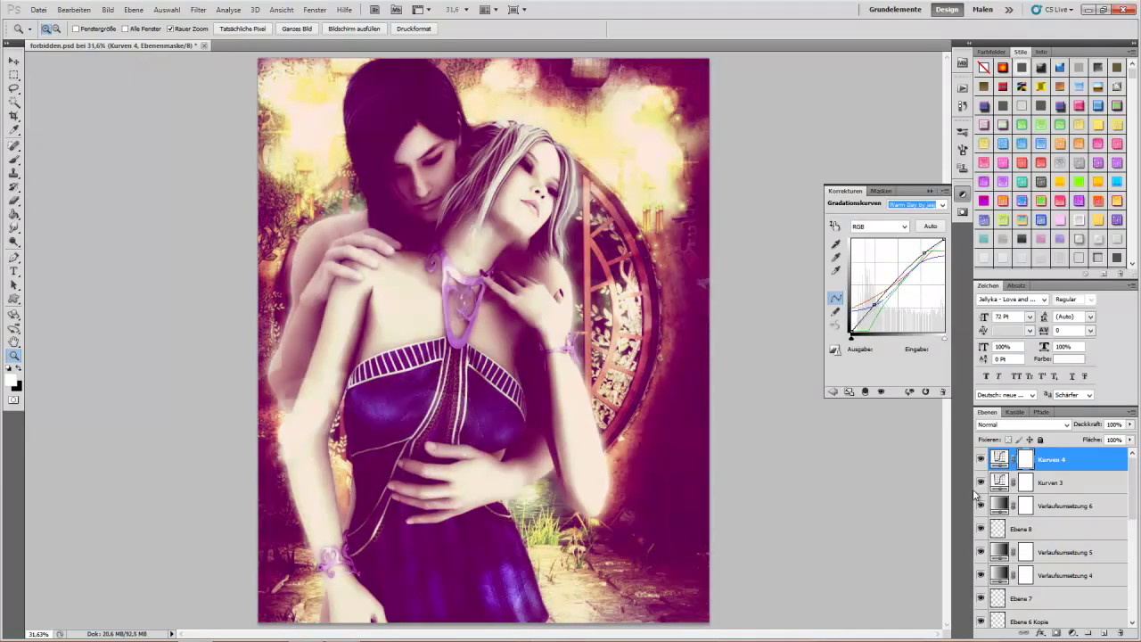
{"action": "key", "text": "Down"}
{"action": "key", "text": "Down"}
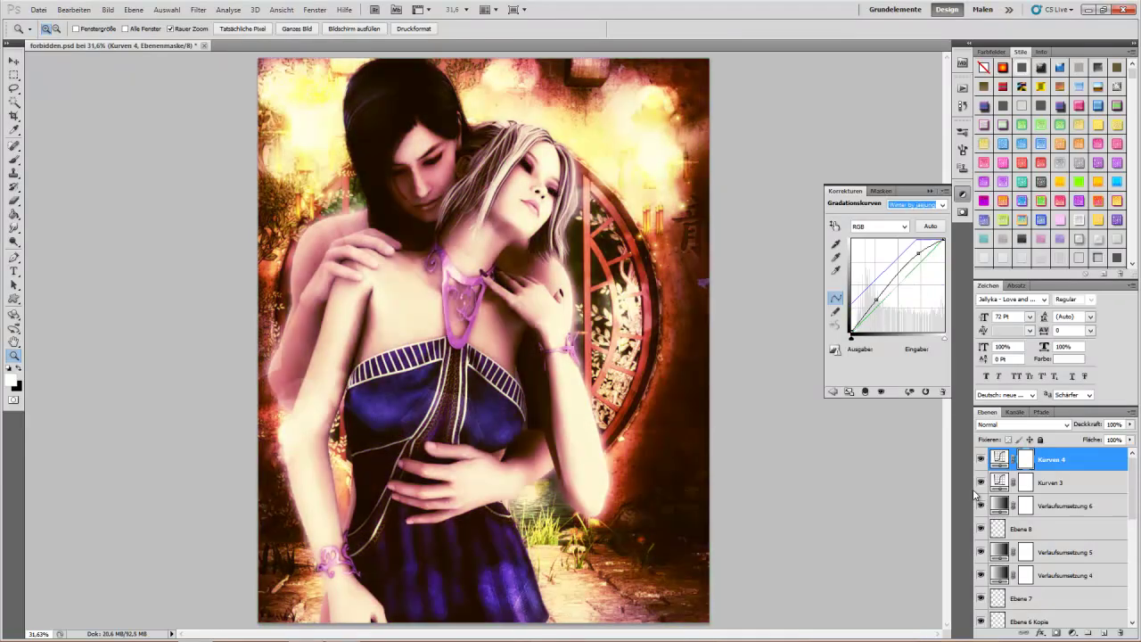
{"action": "key", "text": "Down"}
{"action": "key", "text": "Down"}
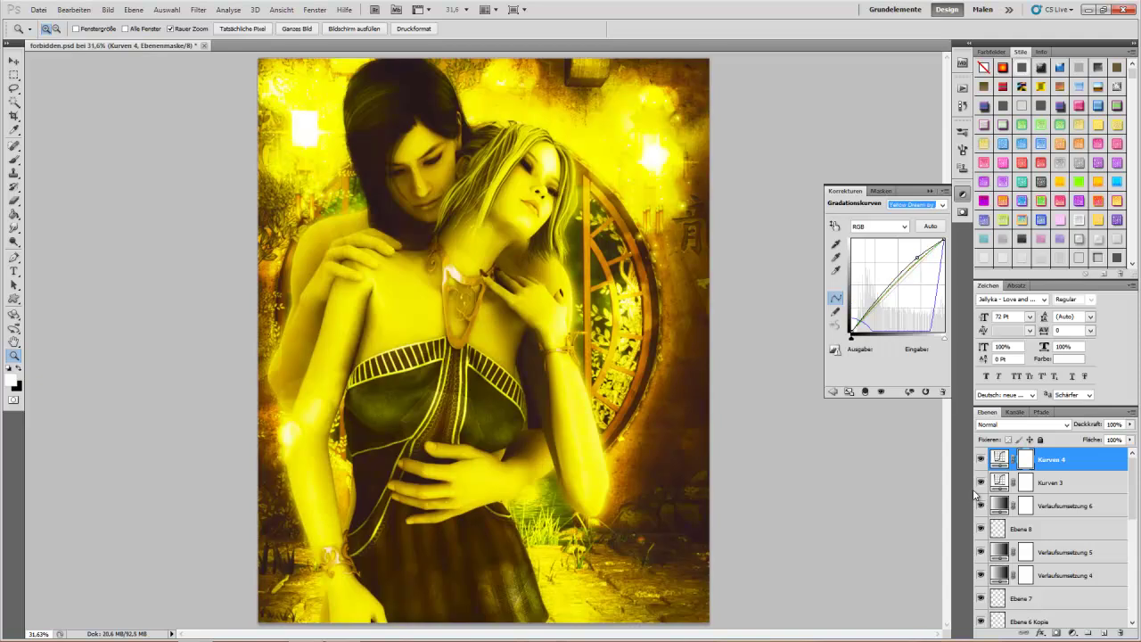
{"action": "key", "text": "Down"}
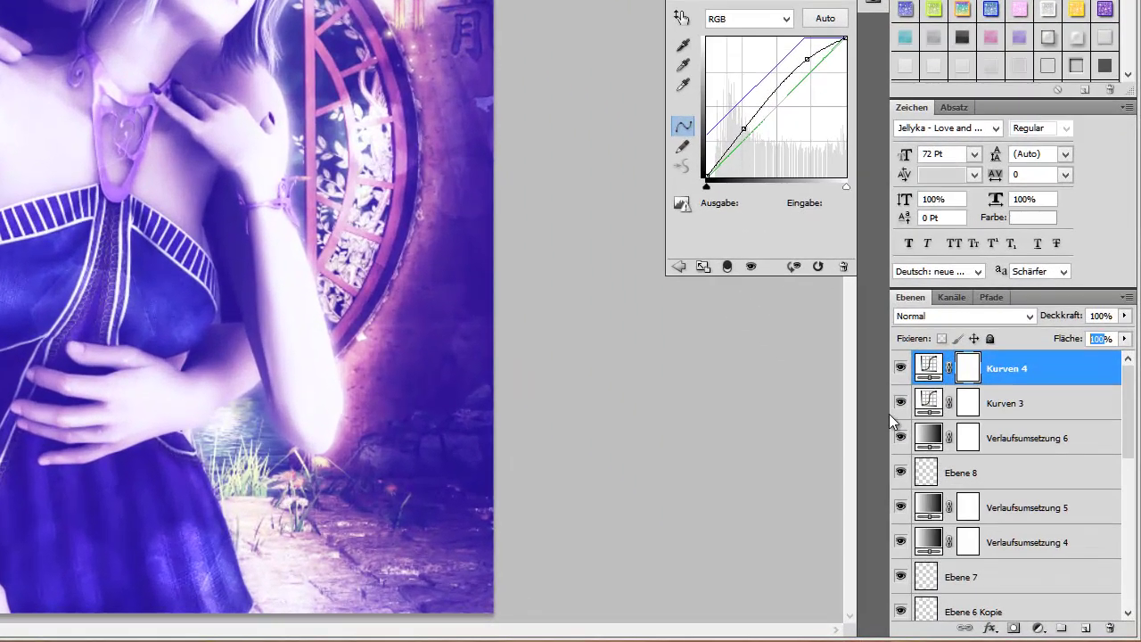
{"action": "type", "text": "10"}
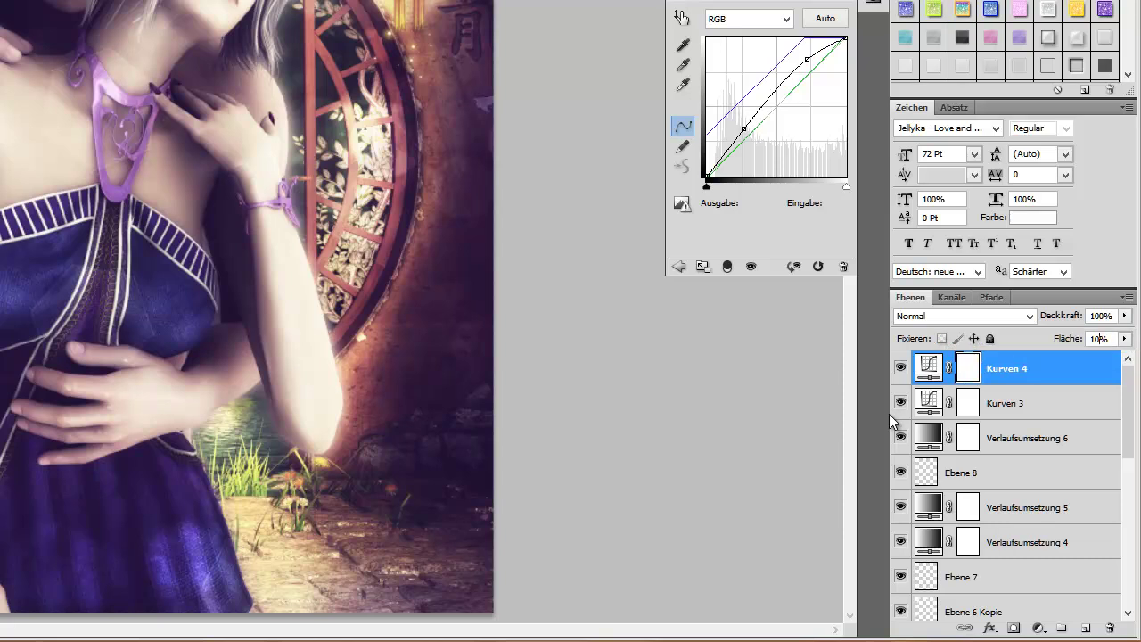
{"action": "key", "text": "Return"}
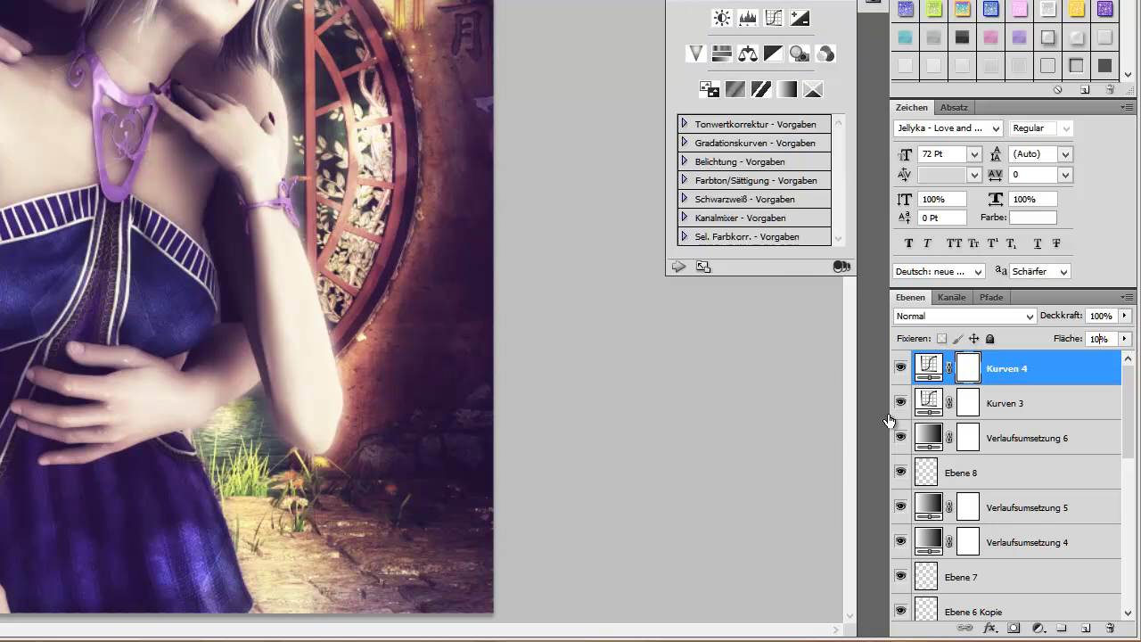
{"action": "left_click", "coordinate": [888, 419]}
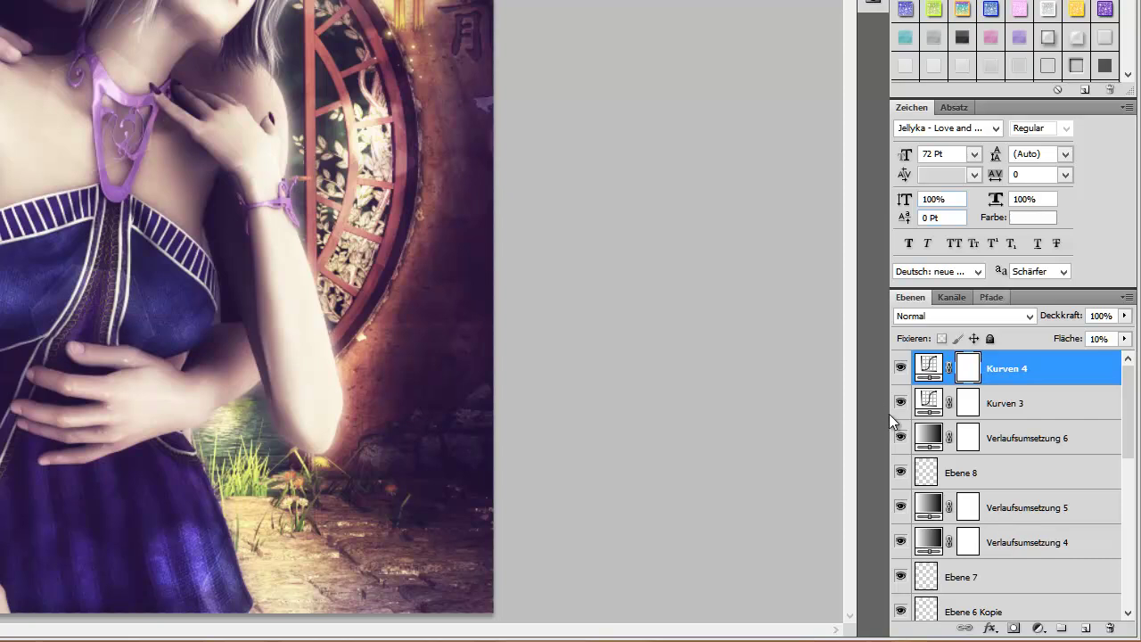
- Blend the first new gradient map in Weiches Licht at 20% fill
{"action": "left_click", "coordinate": [890, 419]}
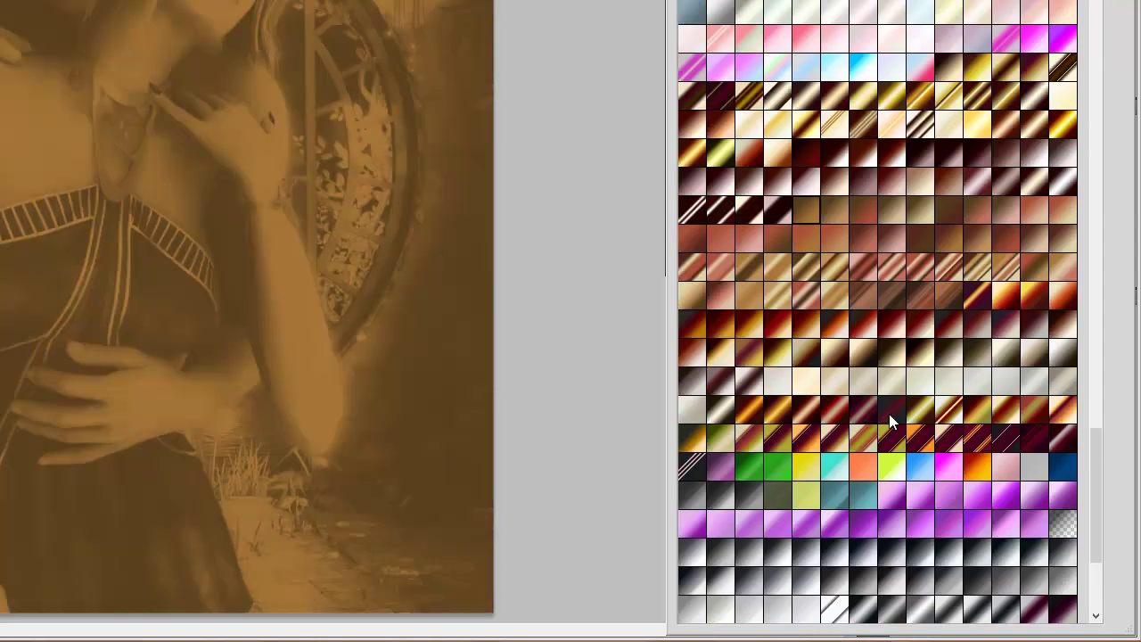
{"action": "key", "text": "Down"}
{"action": "key", "text": "Down"}
{"action": "key", "text": "Return"}
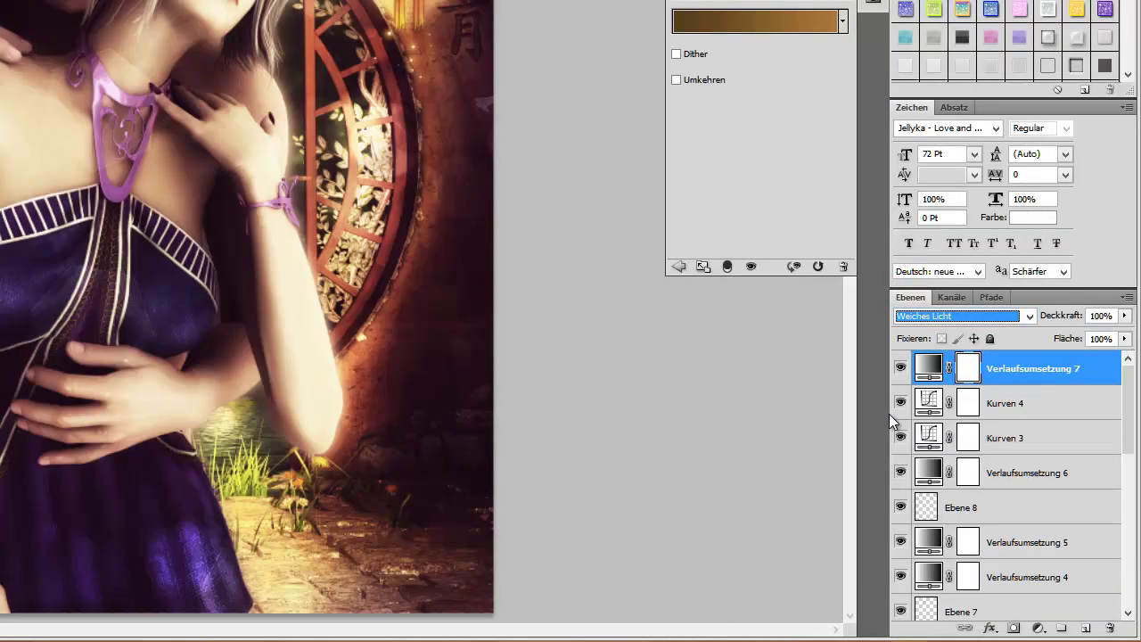
{"action": "key", "text": "Tab"}
{"action": "key", "text": "Tab"}
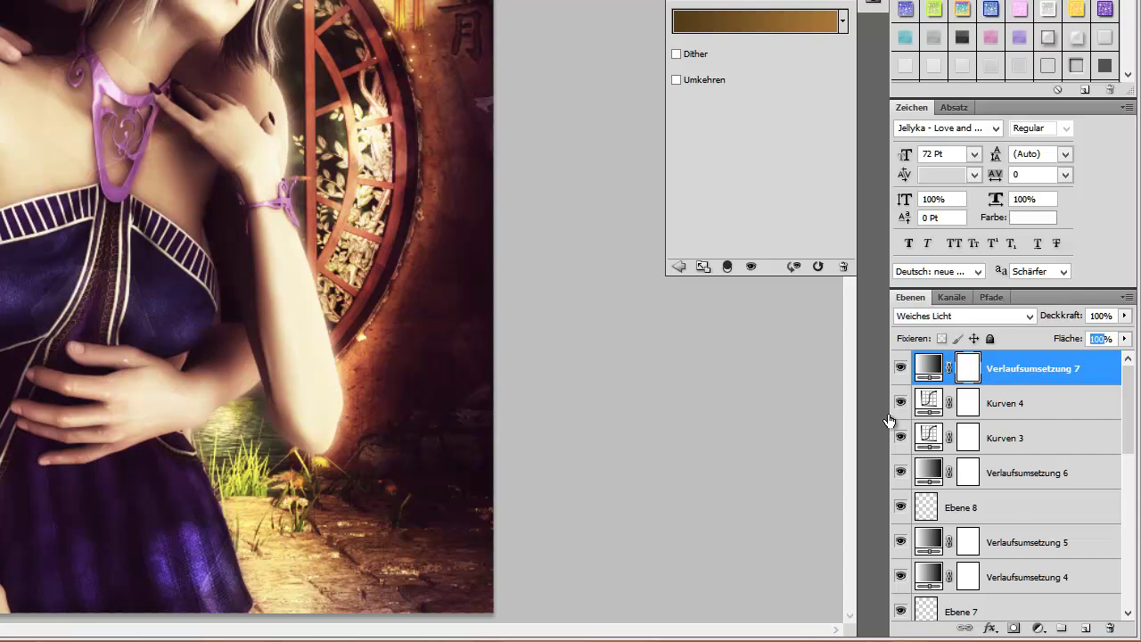
{"action": "type", "text": "20"}
- Add another Gradient Map layer and give it a purple gradient preset
{"action": "left_click", "coordinate": [679, 266]}
{"action": "left_click", "coordinate": [815, 89]}
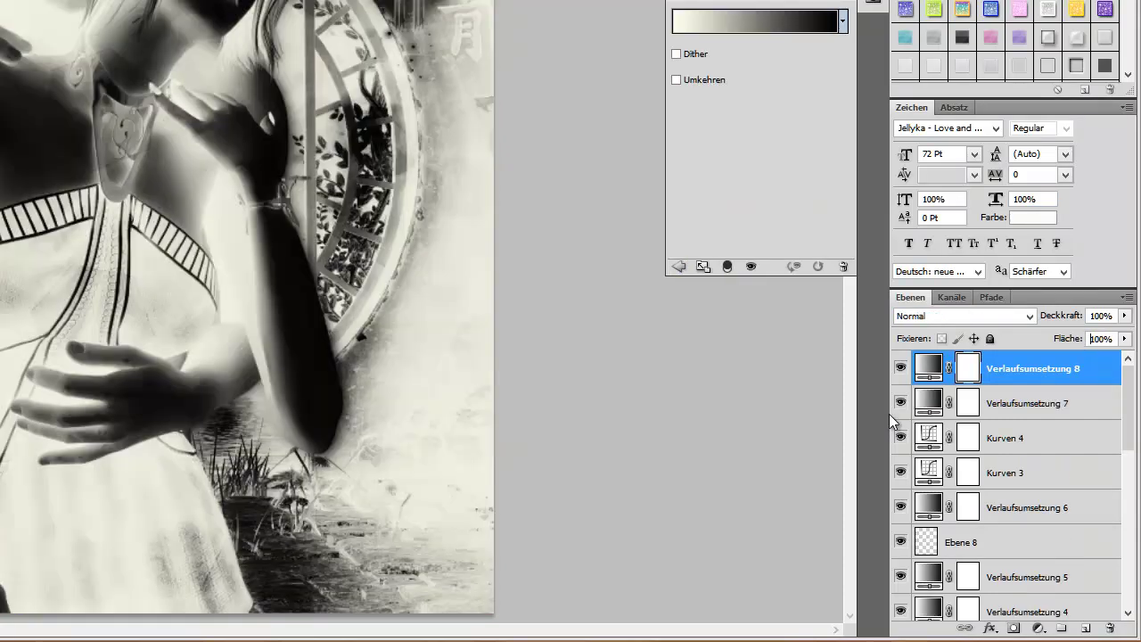
{"action": "left_click", "coordinate": [842, 22]}
{"action": "scroll", "coordinate": [889, 420], "scroll_direction": "down", "scroll_amount": 3}
{"action": "scroll", "coordinate": [889, 421], "scroll_direction": "up", "scroll_amount": 5}
{"action": "scroll", "coordinate": [889, 420], "scroll_direction": "up", "scroll_amount": 5}
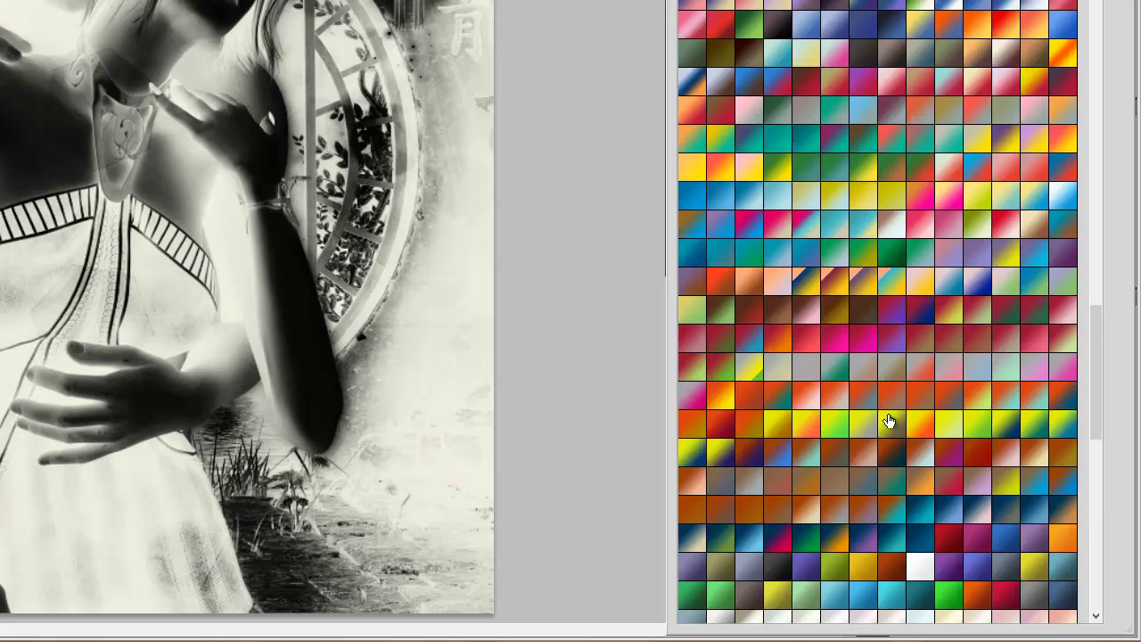
{"action": "scroll", "coordinate": [888, 421], "scroll_direction": "up", "scroll_amount": 5}
{"action": "scroll", "coordinate": [889, 421], "scroll_direction": "up", "scroll_amount": 5}
{"action": "scroll", "coordinate": [889, 421], "scroll_direction": "down", "scroll_amount": 5}
{"action": "scroll", "coordinate": [889, 420], "scroll_direction": "down", "scroll_amount": 3}
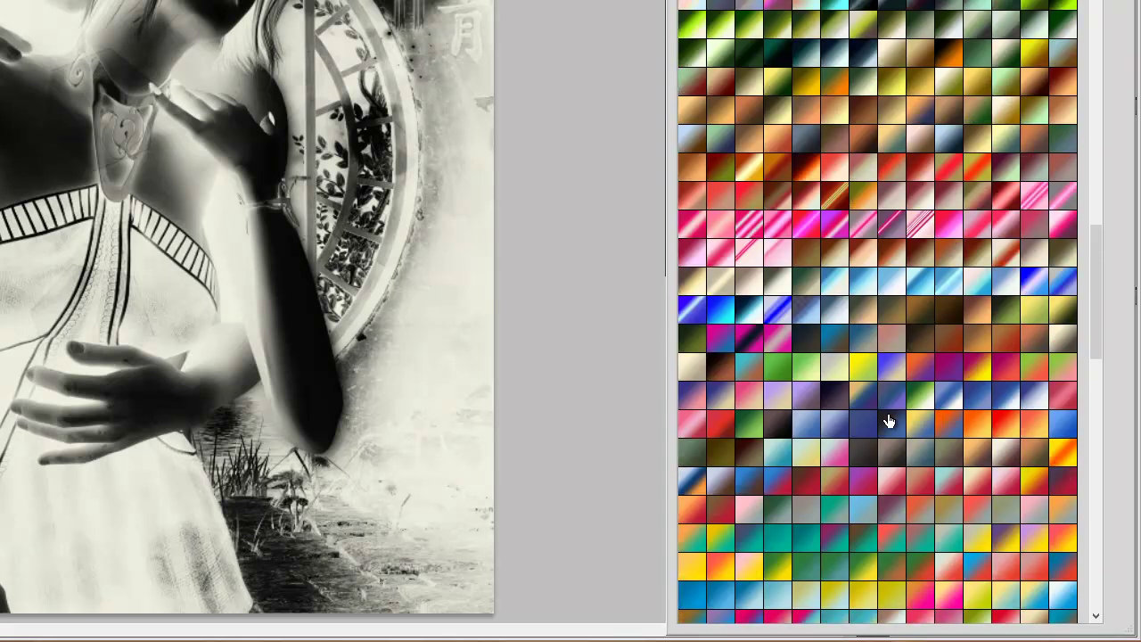
{"action": "left_click", "coordinate": [888, 421]}
{"action": "left_click", "coordinate": [889, 421]}
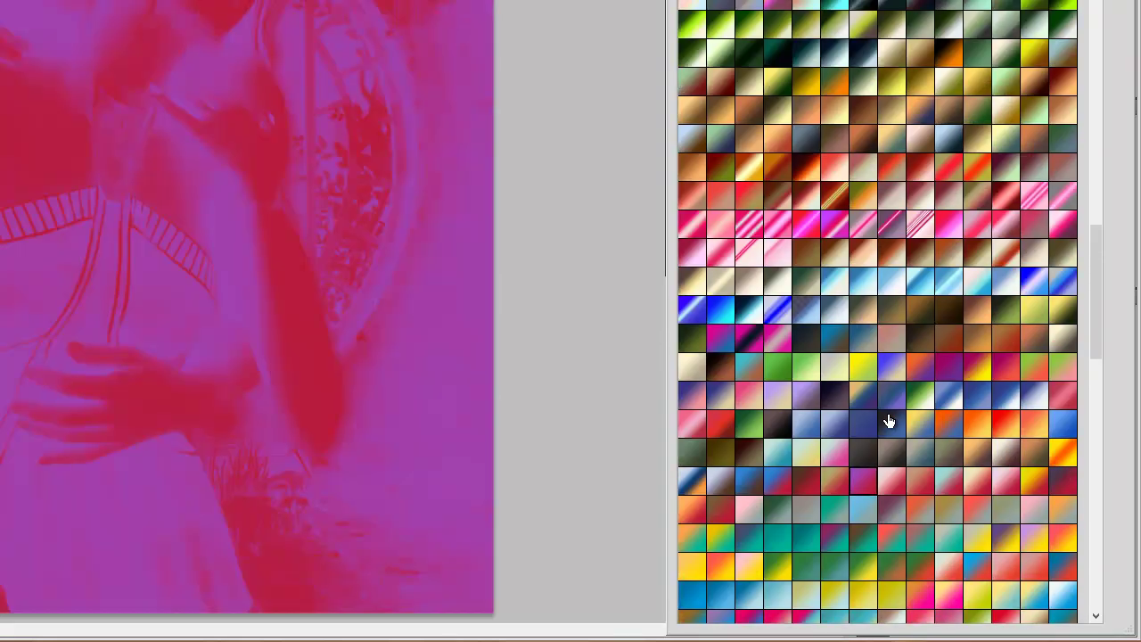
{"action": "scroll", "coordinate": [888, 421], "scroll_direction": "down", "scroll_amount": 5}
{"action": "left_click", "coordinate": [888, 421]}
- Set that gradient map's blend mode to Farbton, after trying Sättigung
{"action": "key", "text": "Return"}
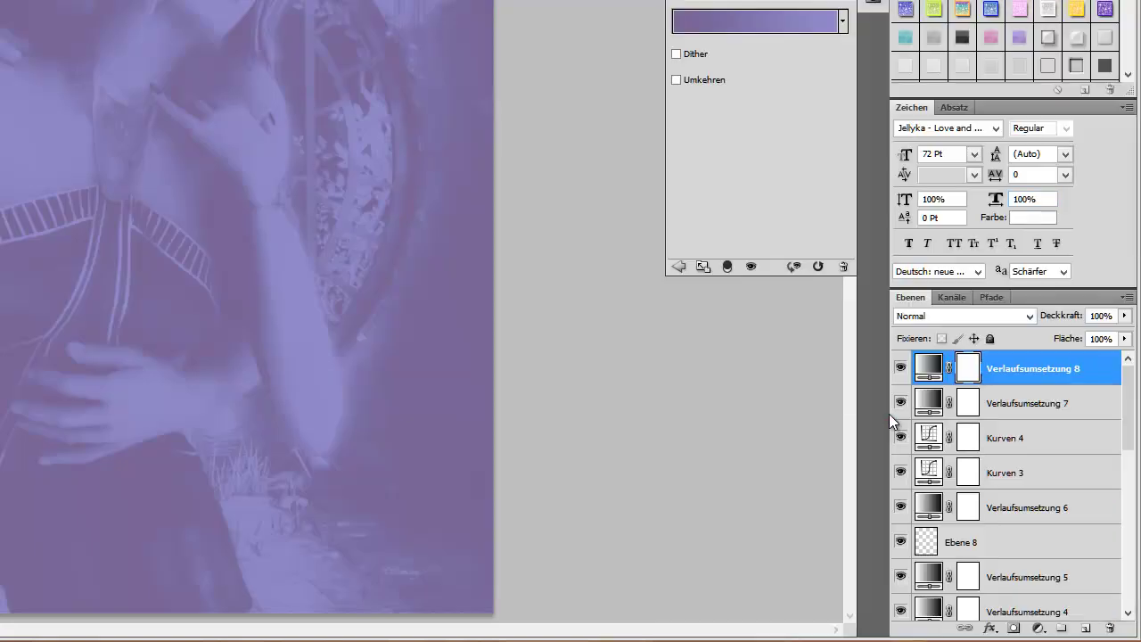
{"action": "key", "text": "Down"}
{"action": "key", "text": "Return"}
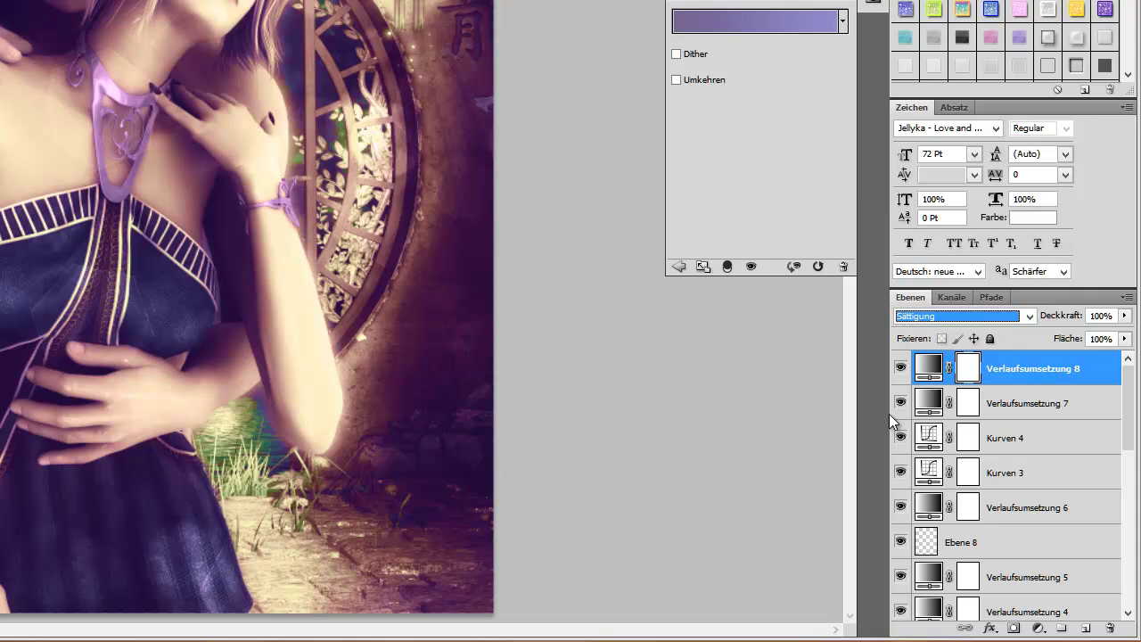
{"action": "key", "text": "alt+Down"}
{"action": "key", "text": "Up"}
{"action": "key", "text": "Return"}
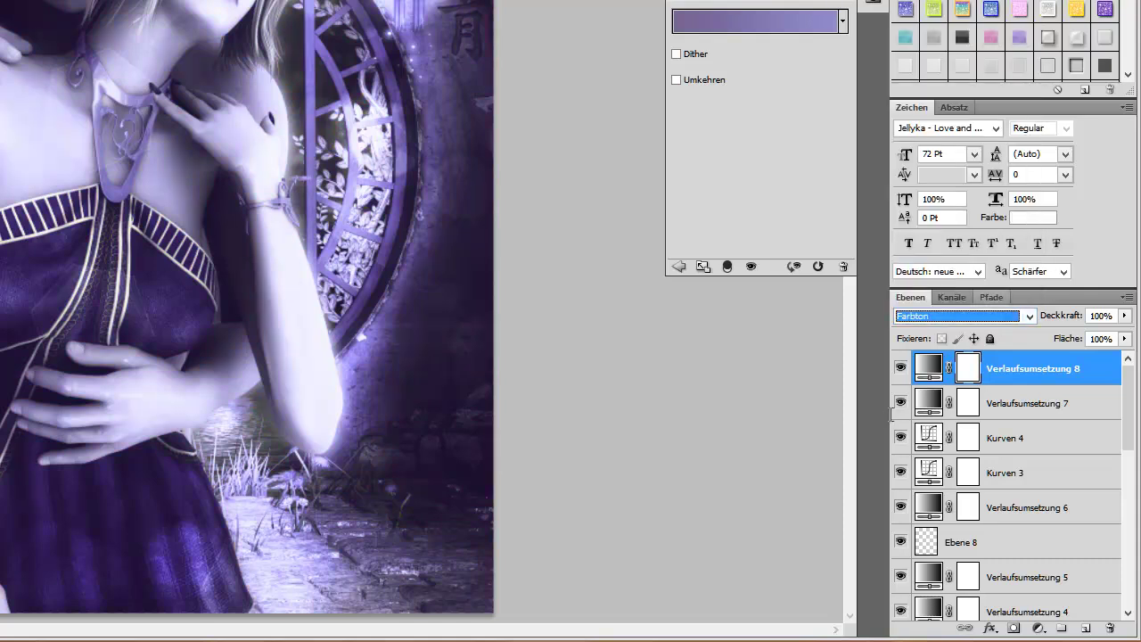
{"action": "key", "text": "Tab"}
{"action": "key", "text": "Tab"}
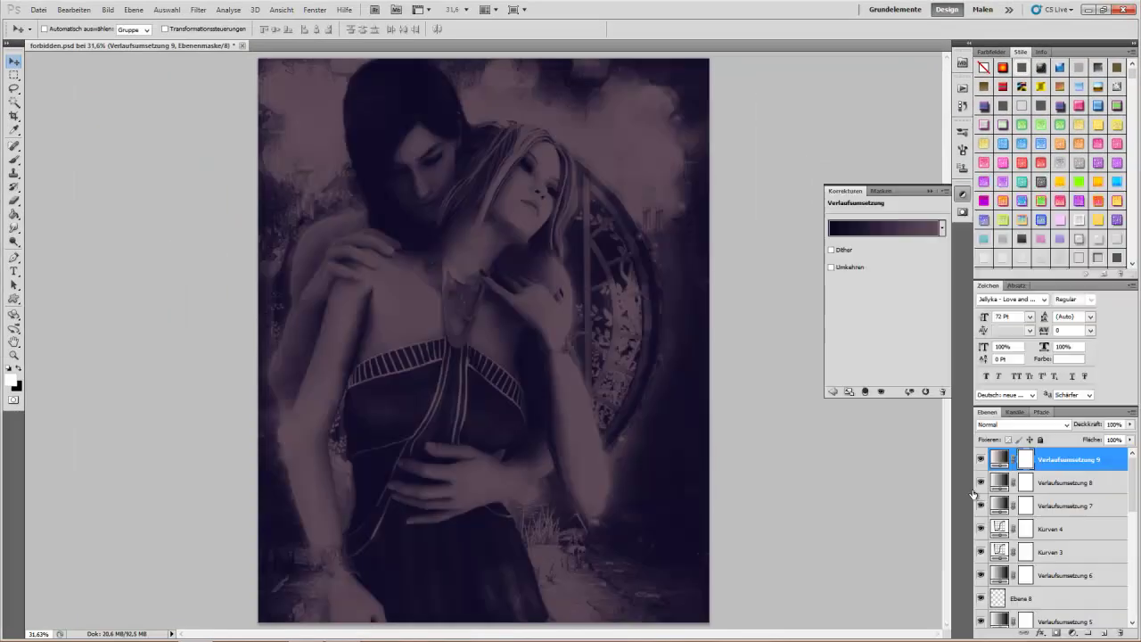
- Blend the next gradient map in Farbton, then switch it to Negativ multiplizieren
{"action": "key", "text": "alt+Down"}
{"action": "key", "text": "End"}
{"action": "key", "text": "Up"}
{"action": "key", "text": "Up"}
{"action": "key", "text": "Up"}
{"action": "key", "text": "Return"}
{"action": "key", "text": "Tab"}
{"action": "key", "text": "Tab"}
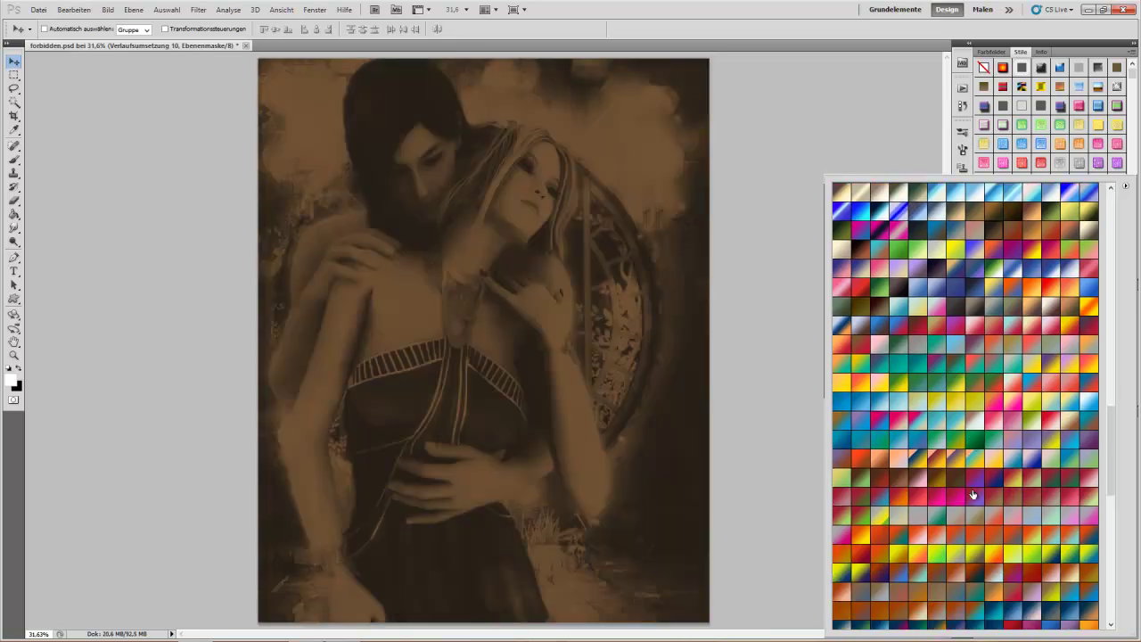
{"action": "key", "text": "Up"}
{"action": "key", "text": "Up"}
{"action": "key", "text": "Up"}
{"action": "key", "text": "Return"}
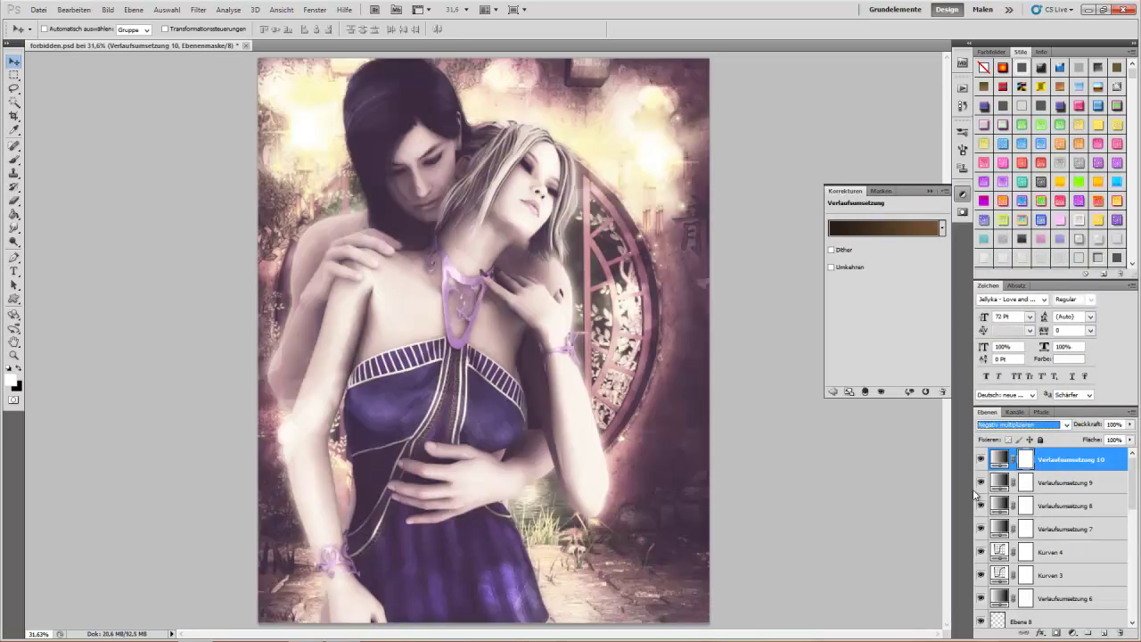
- Give the top gradient map a light sepia gradient
{"action": "scroll", "coordinate": [973, 489], "scroll_direction": "down", "scroll_amount": 5}
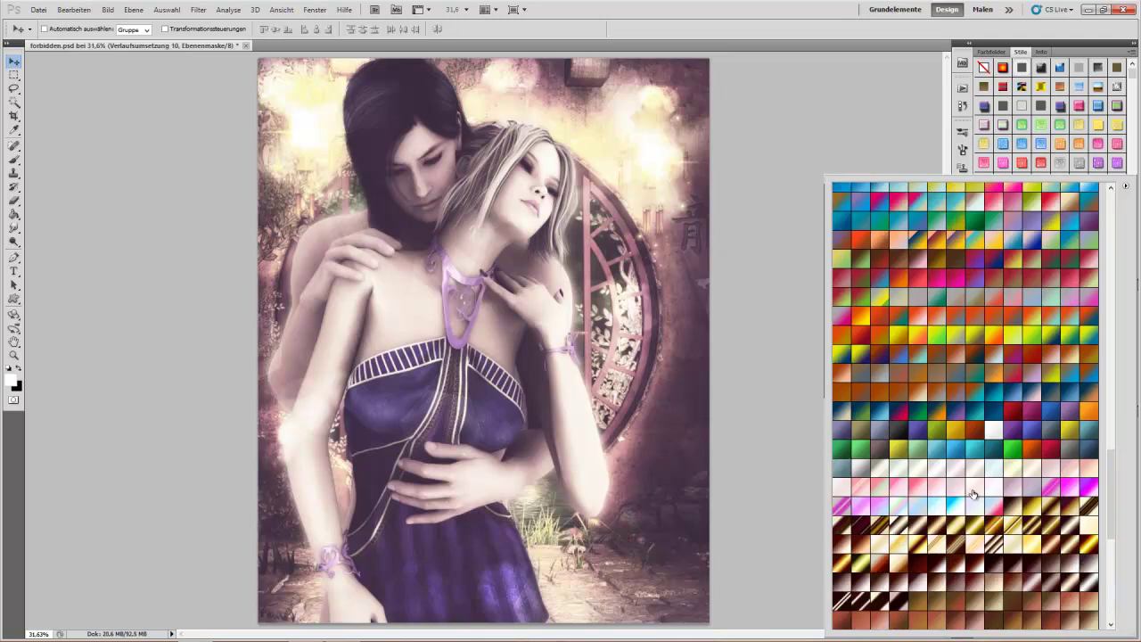
{"action": "left_click", "coordinate": [973, 490]}
{"action": "left_click", "coordinate": [972, 489]}
{"action": "left_click", "coordinate": [972, 489]}
{"action": "scroll", "coordinate": [973, 489], "scroll_direction": "down", "scroll_amount": 5}
{"action": "key", "text": "Return"}
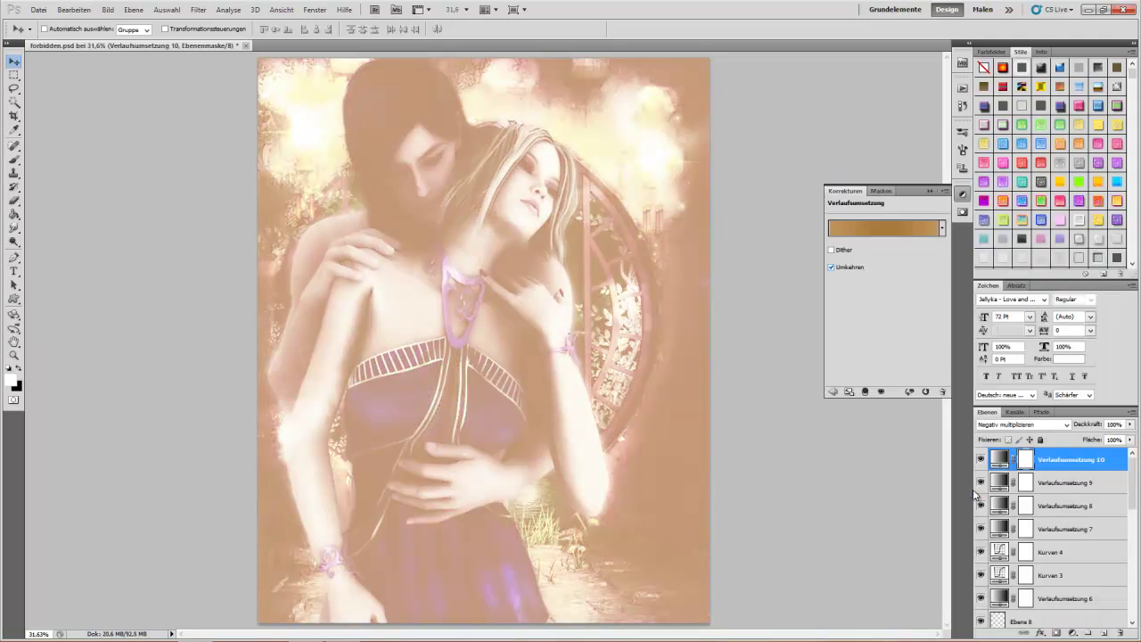
- Blend the top tan gradient map in Weiches Licht at 50% fill
{"action": "left_click", "coordinate": [1023, 424]}
{"action": "left_click", "coordinate": [1016, 348]}
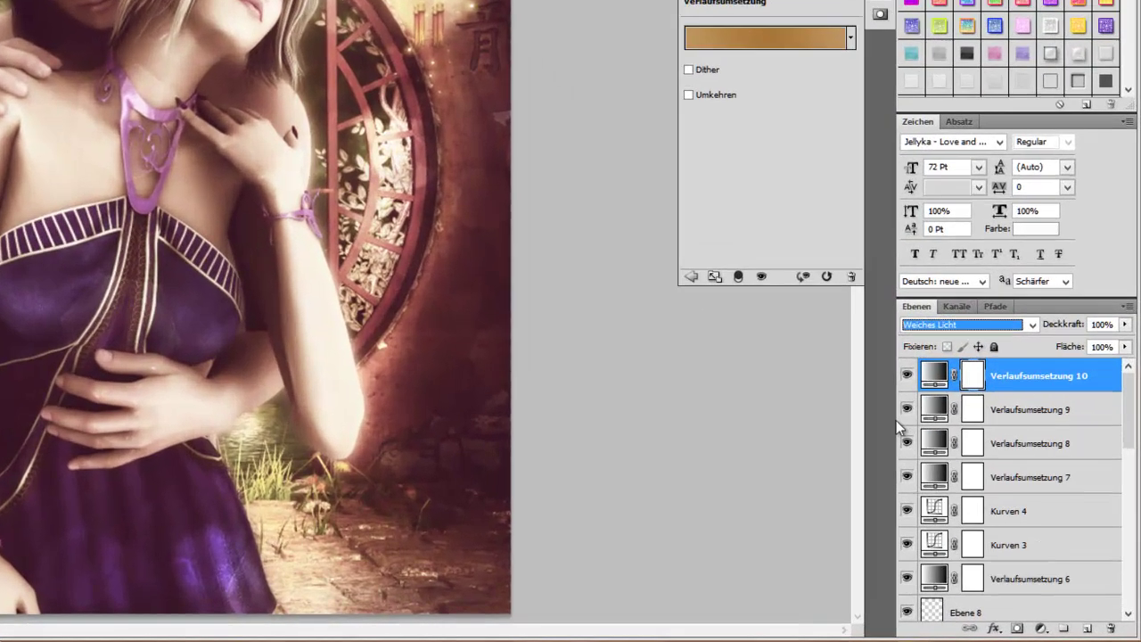
{"action": "key", "text": "Tab"}
{"action": "key", "text": "Tab"}
{"action": "type", "text": "50"}
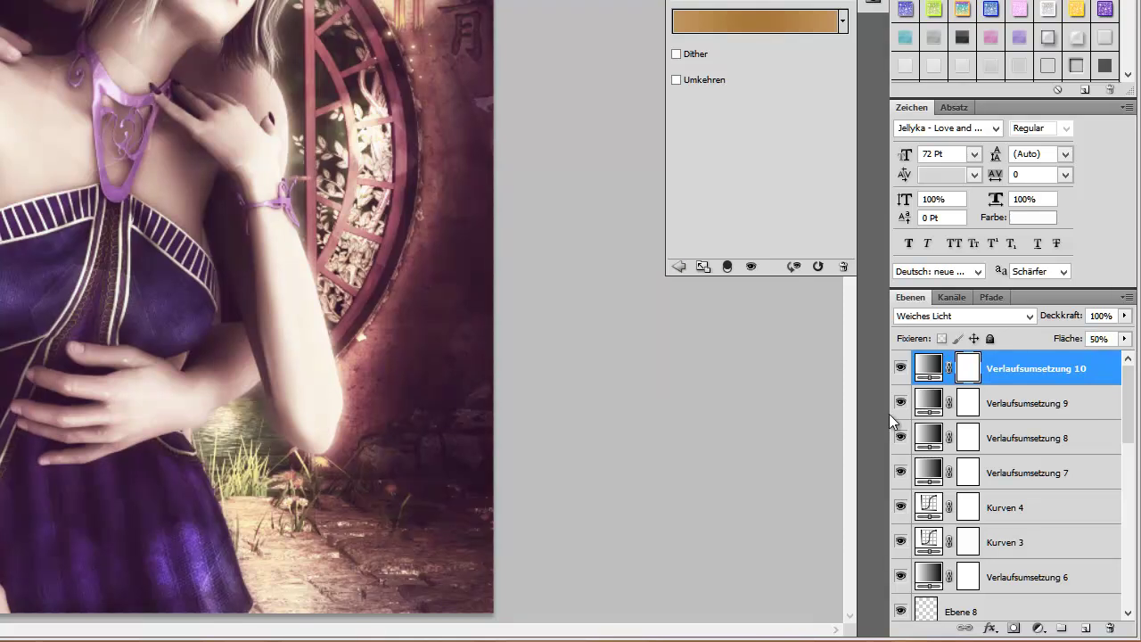
- Toggle visibility of Verlaufsumsetzung 8, 9, Kurven 3 and Verlaufsumsetzung 5 to compare
{"action": "left_click", "coordinate": [901, 438]}
{"action": "left_click", "coordinate": [900, 402]}
{"action": "left_click", "coordinate": [900, 542]}
{"action": "left_click", "coordinate": [891, 419]}
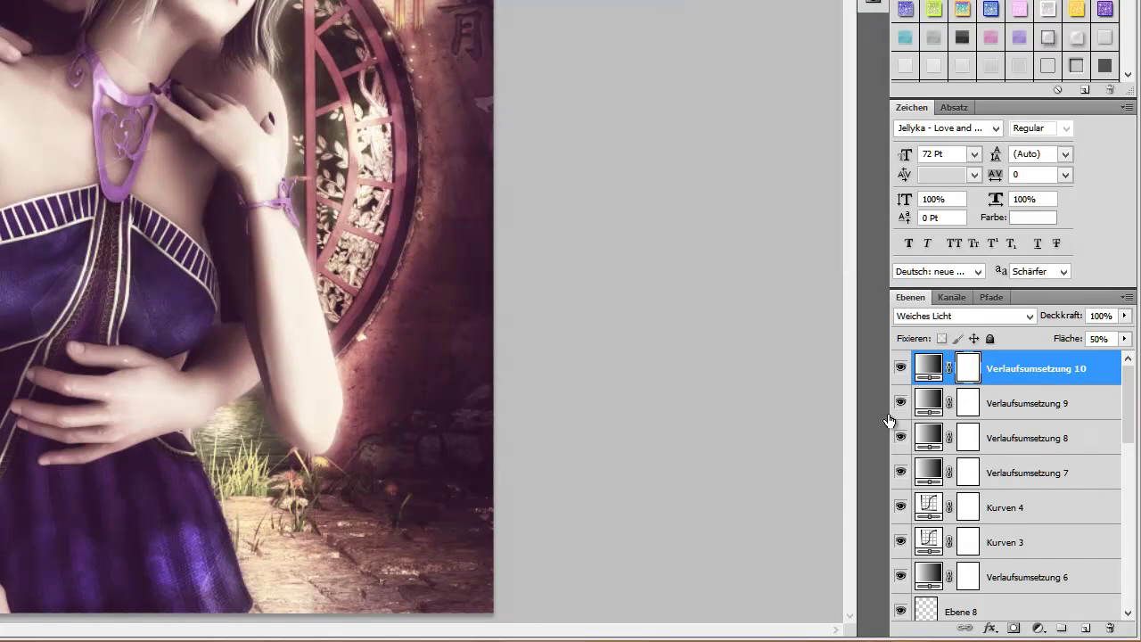
{"action": "scroll", "coordinate": [889, 419], "scroll_direction": "down", "scroll_amount": 3}
{"action": "left_click", "coordinate": [900, 542]}
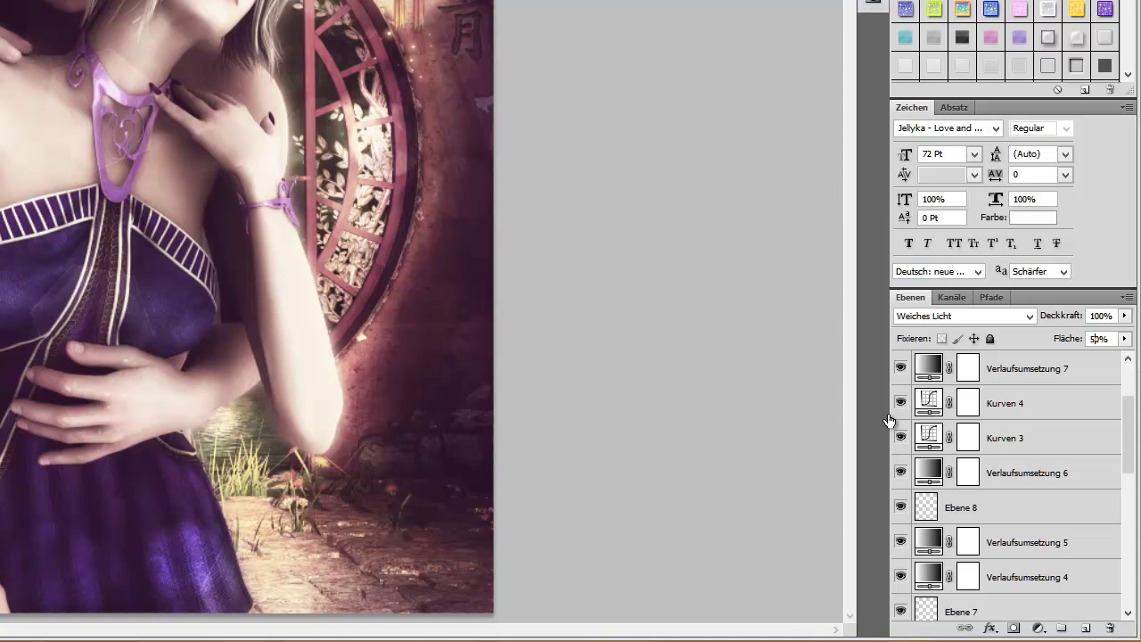
- Hide and reshow Verlaufsumsetzung 5, 6 and 7 to compare their effect
{"action": "scroll", "coordinate": [889, 419], "scroll_direction": "down", "scroll_amount": 4}
{"action": "scroll", "coordinate": [890, 419], "scroll_direction": "down", "scroll_amount": 5}
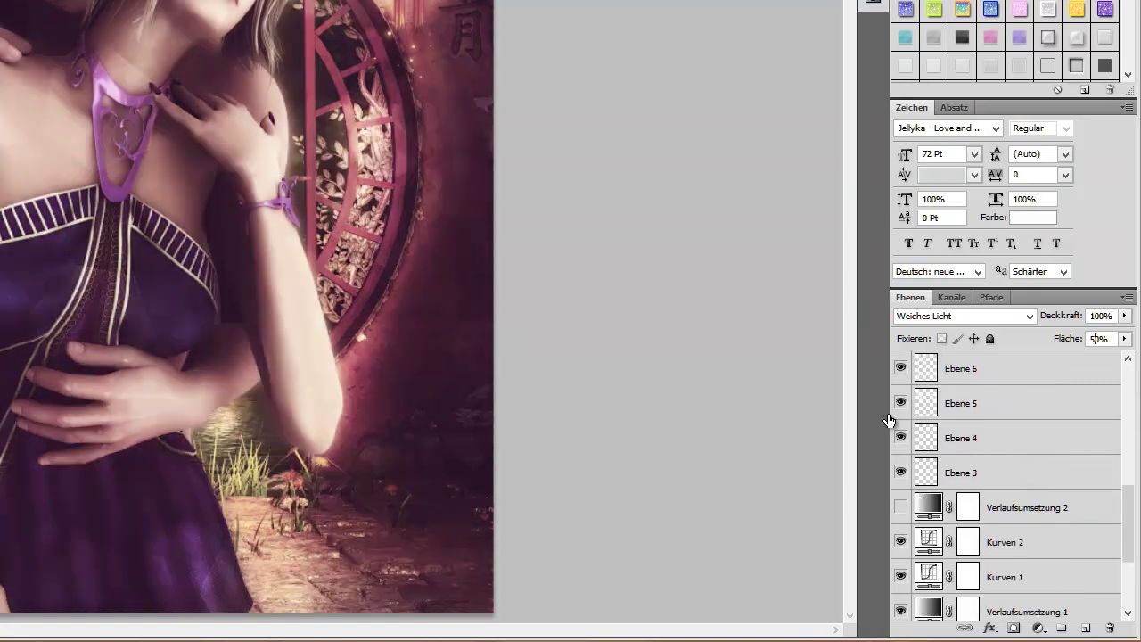
{"action": "scroll", "coordinate": [889, 419], "scroll_direction": "down", "scroll_amount": 1}
{"action": "scroll", "coordinate": [889, 419], "scroll_direction": "down", "scroll_amount": 2}
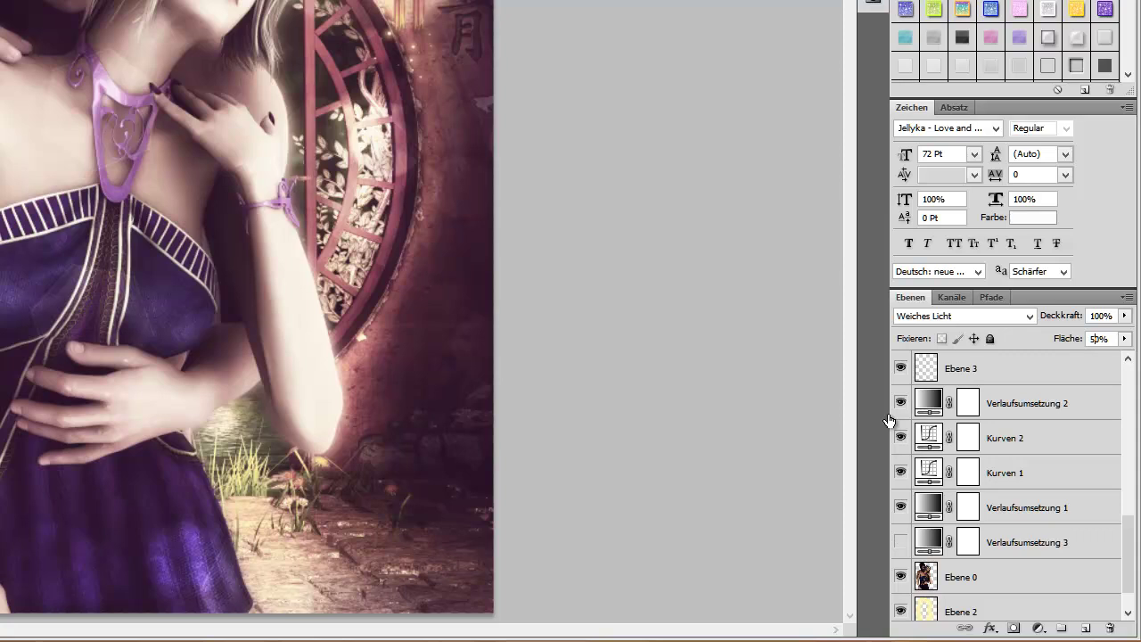
{"action": "scroll", "coordinate": [890, 419], "scroll_direction": "down", "scroll_amount": 1}
{"action": "scroll", "coordinate": [889, 419], "scroll_direction": "up", "scroll_amount": 1}
{"action": "scroll", "coordinate": [890, 419], "scroll_direction": "up", "scroll_amount": 1}
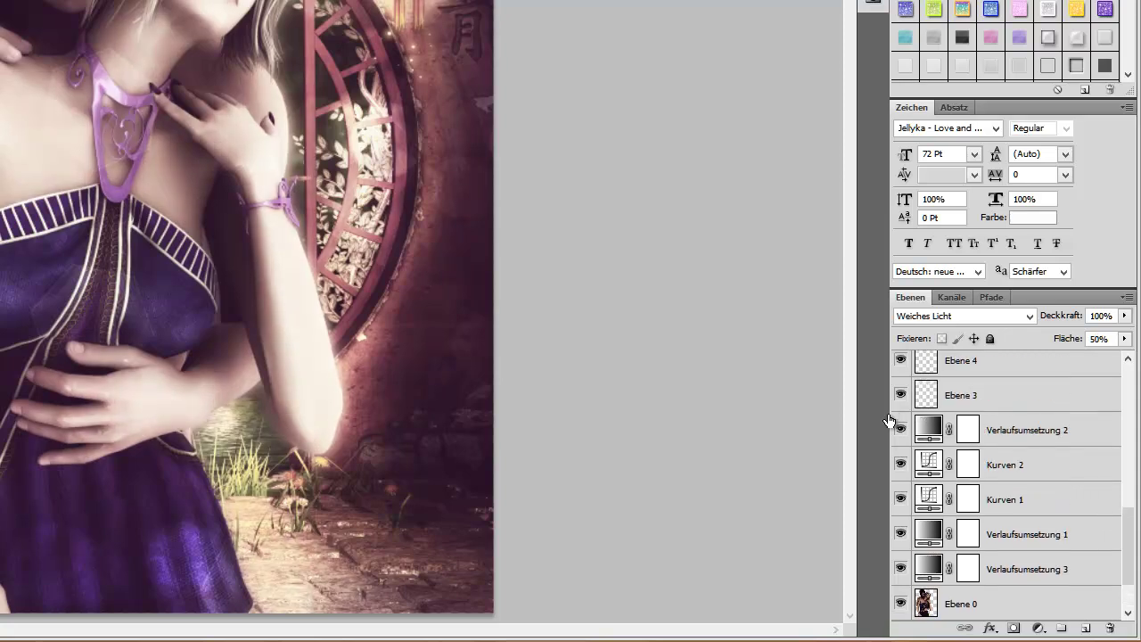
{"action": "scroll", "coordinate": [890, 419], "scroll_direction": "up", "scroll_amount": 6}
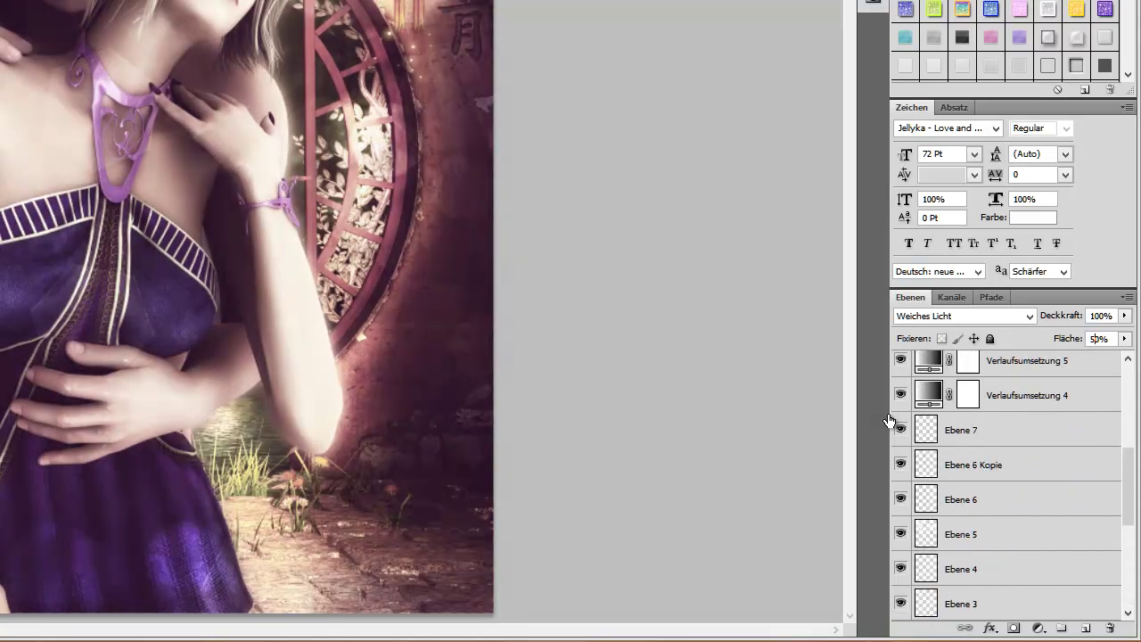
{"action": "scroll", "coordinate": [890, 418], "scroll_direction": "up", "scroll_amount": 4}
{"action": "left_click", "coordinate": [900, 533]}
{"action": "left_click", "coordinate": [900, 499]}
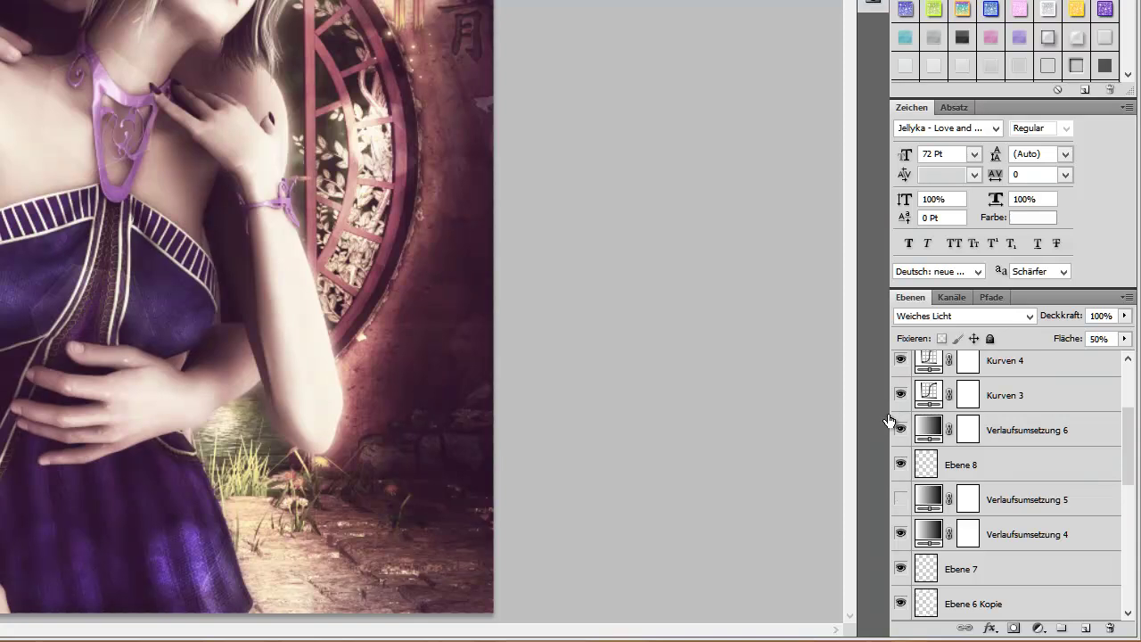
{"action": "scroll", "coordinate": [889, 419], "scroll_direction": "up", "scroll_amount": 1}
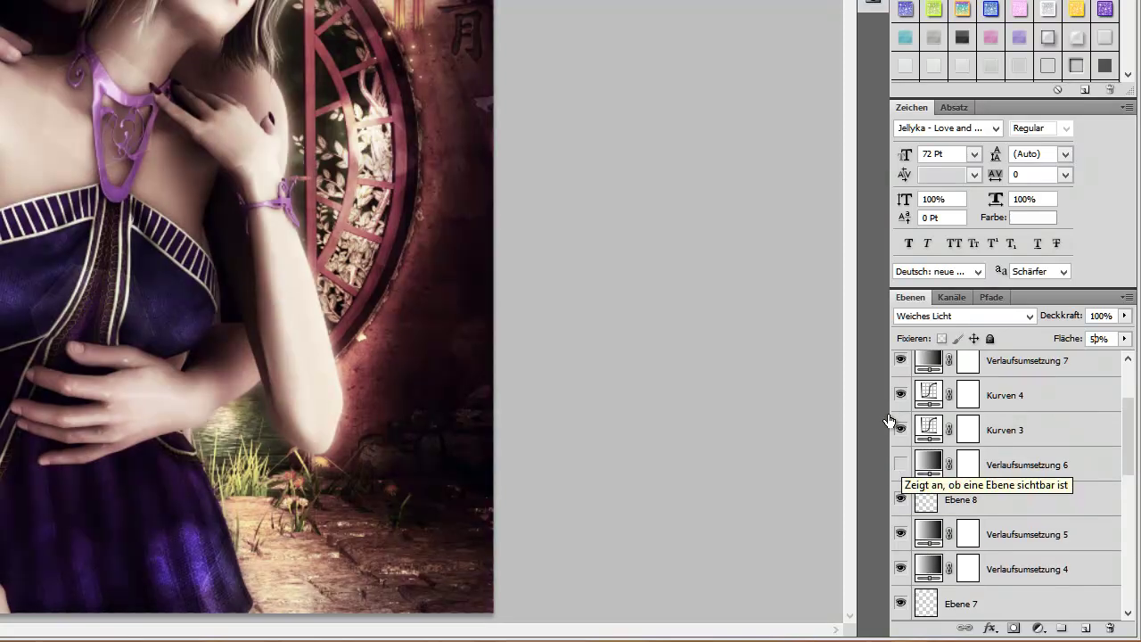
{"action": "left_click", "coordinate": [900, 464]}
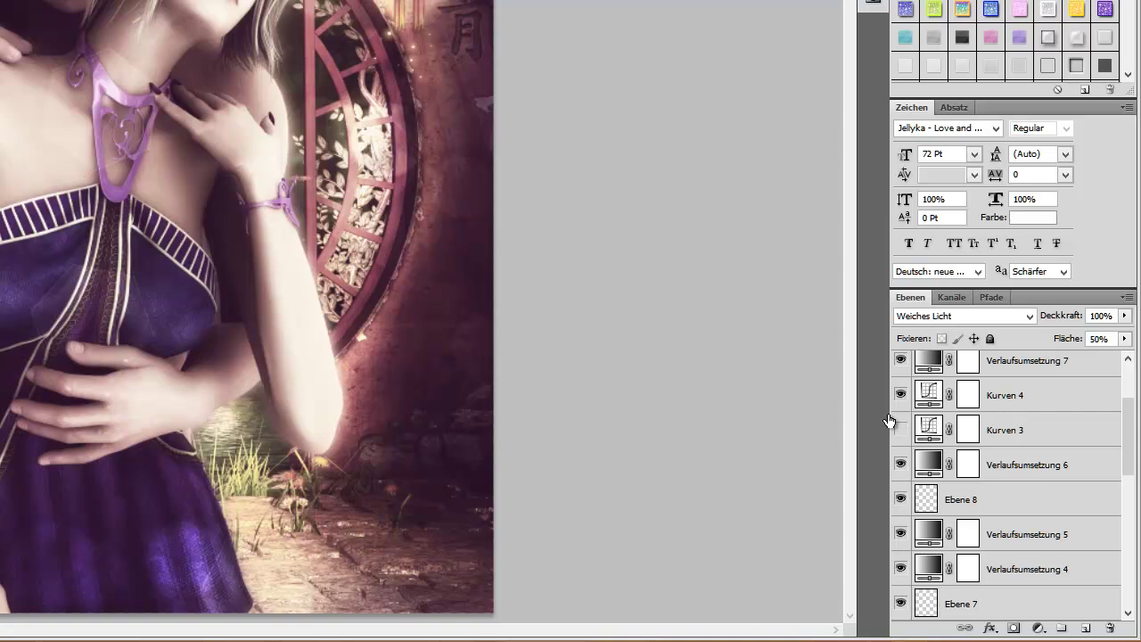
{"action": "scroll", "coordinate": [889, 420], "scroll_direction": "up", "scroll_amount": 1}
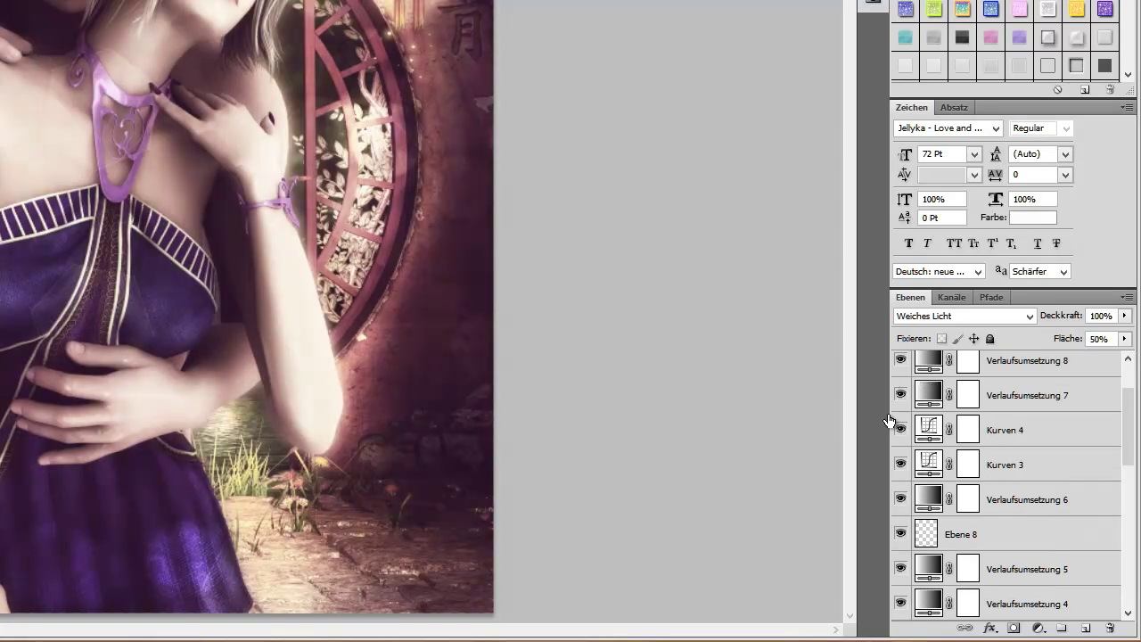
{"action": "scroll", "coordinate": [888, 419], "scroll_direction": "up", "scroll_amount": 1}
{"action": "left_click", "coordinate": [889, 420]}
- Delete the surplus top gradient maps and the Kurven 4 curves layer
{"action": "key", "text": "alt+bracketright"}
{"action": "key", "text": "alt+bracketright"}
{"action": "key", "text": "alt+bracketright"}
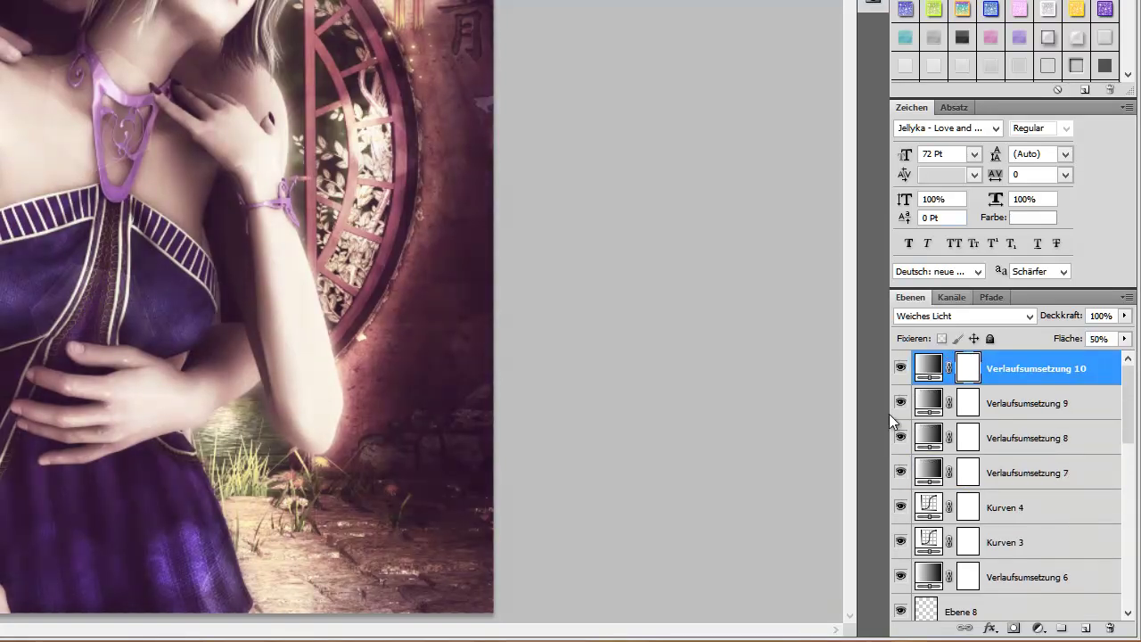
{"action": "key", "text": "alt+bracketleft"}
{"action": "key", "text": "alt+bracketleft"}
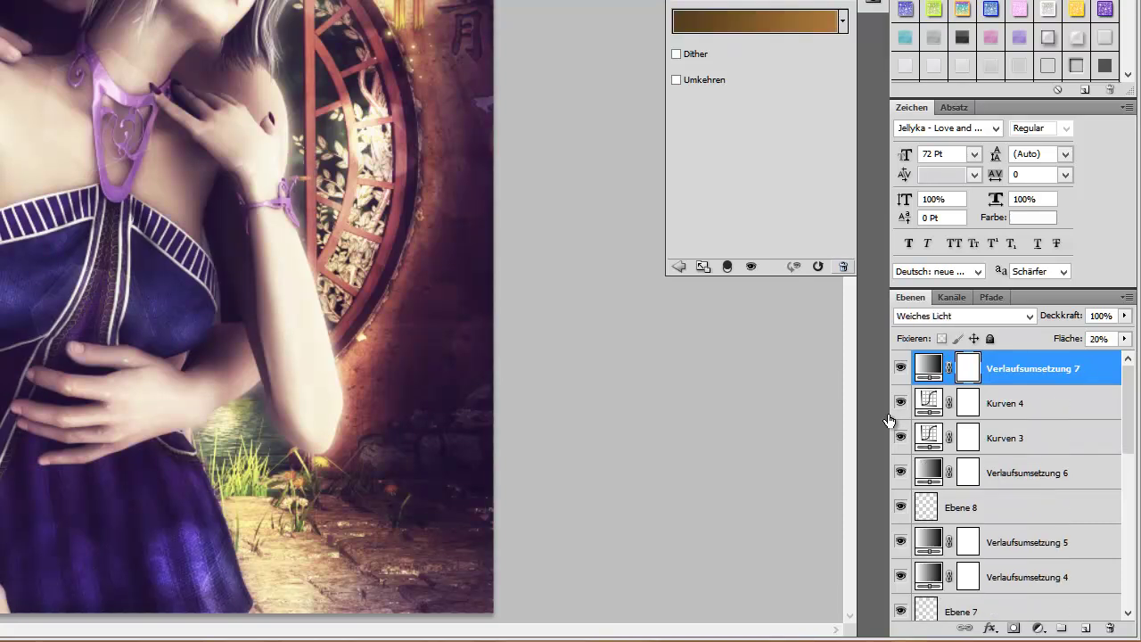
{"action": "key", "text": "alt+bracketleft"}
{"action": "left_click", "coordinate": [889, 420]}
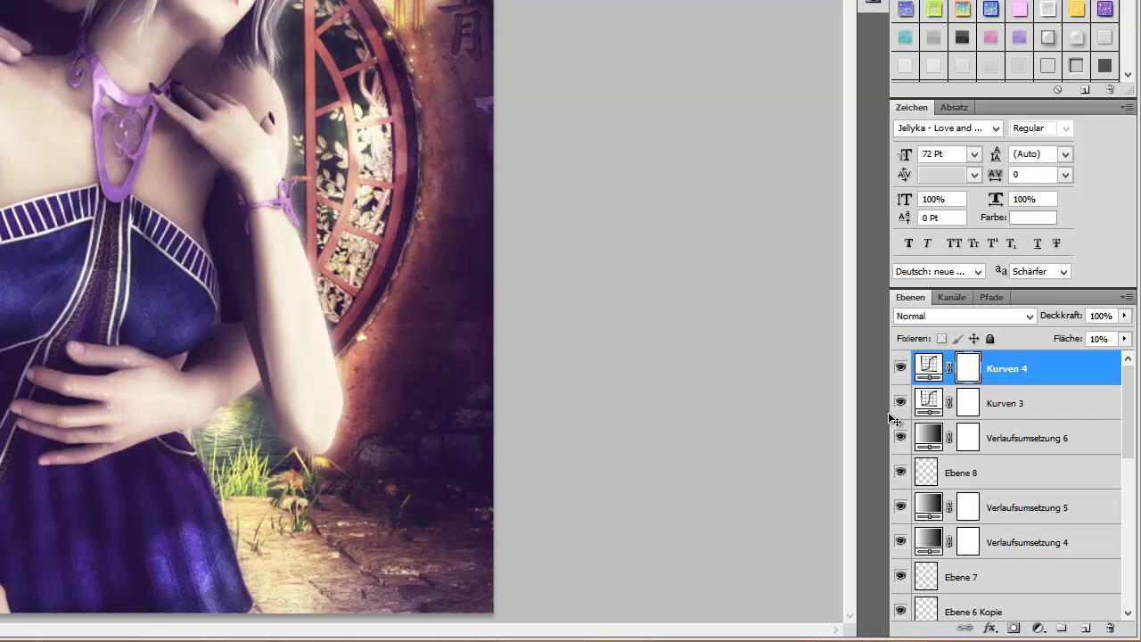
{"action": "key", "text": "Delete"}
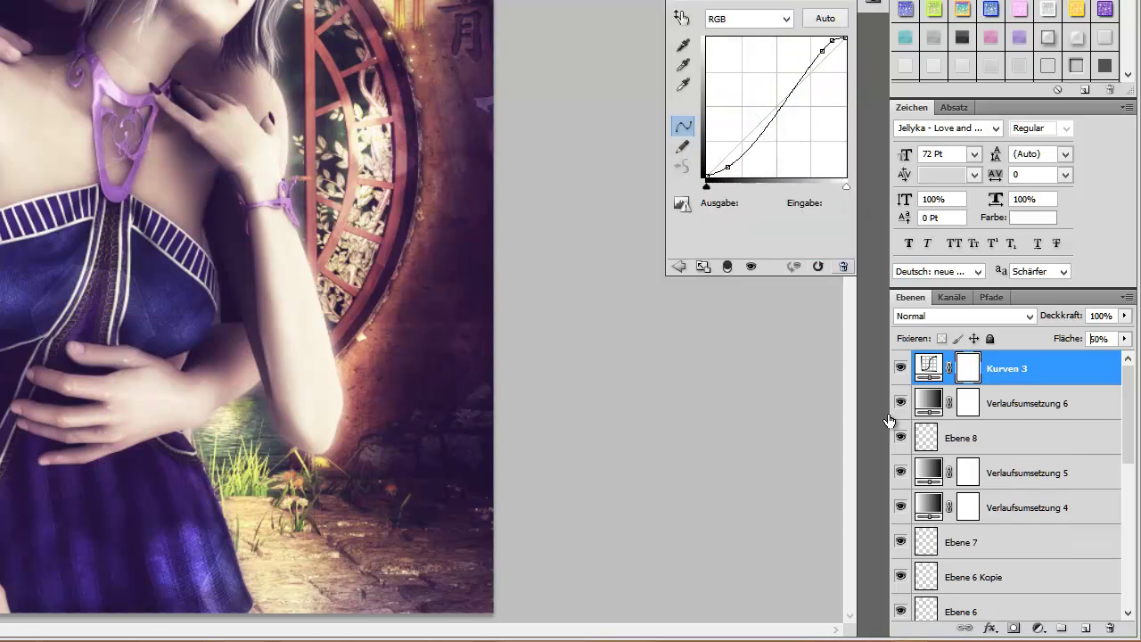
{"action": "key", "text": "Delete"}
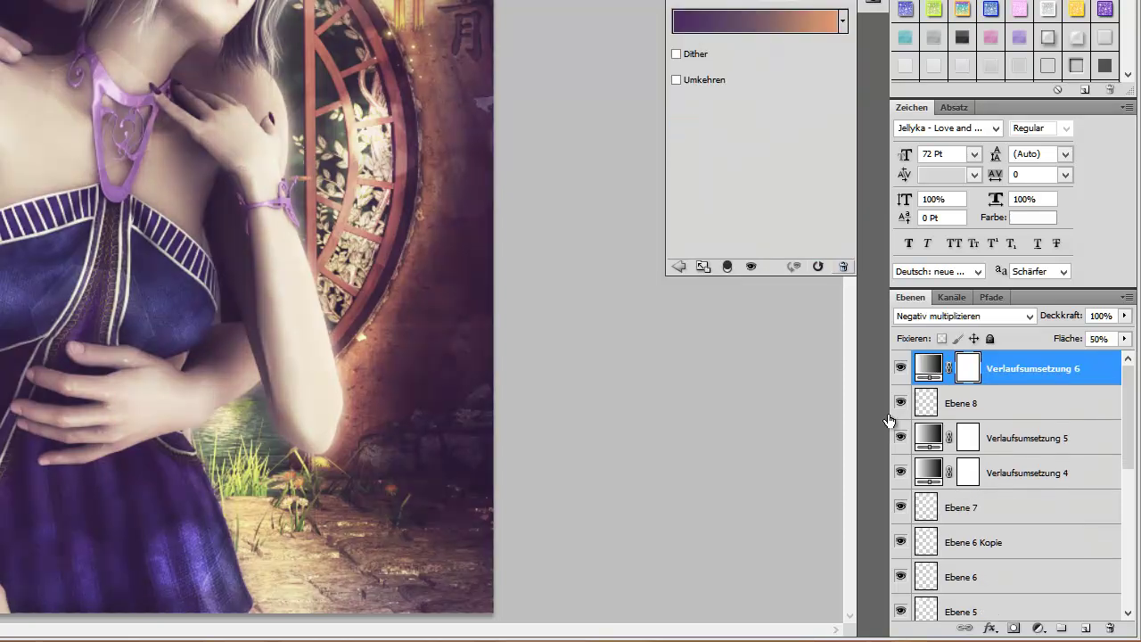
- Undo to restore a Curves adjustment layer on top of the stack
{"action": "left_click", "coordinate": [888, 420]}
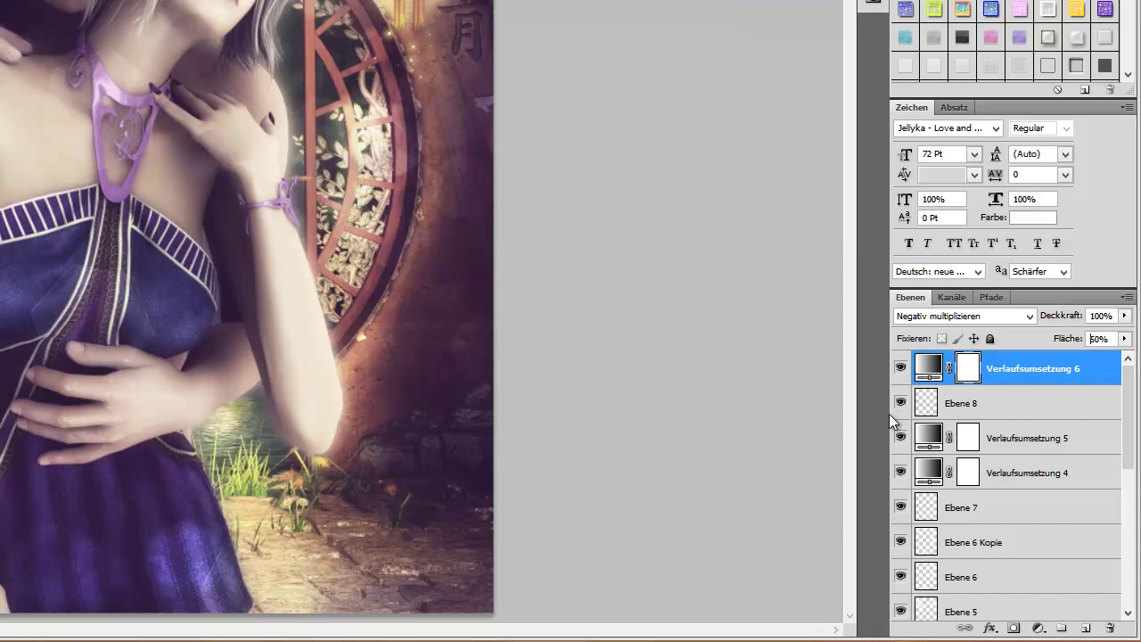
{"action": "key", "text": "ctrl+z"}
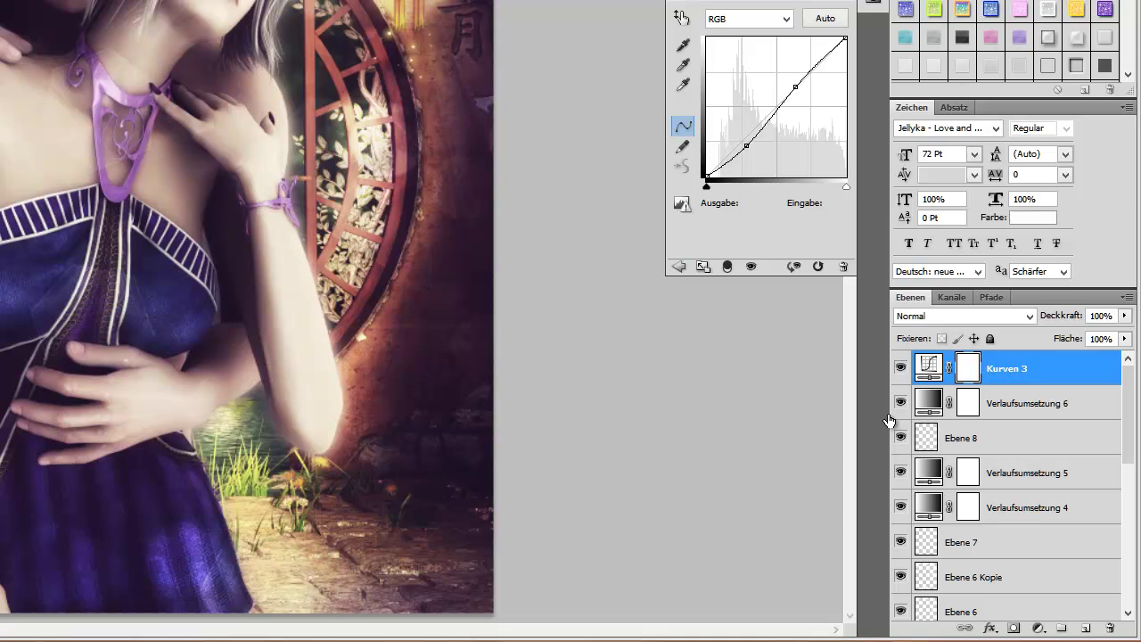
{"action": "left_click", "coordinate": [889, 419]}
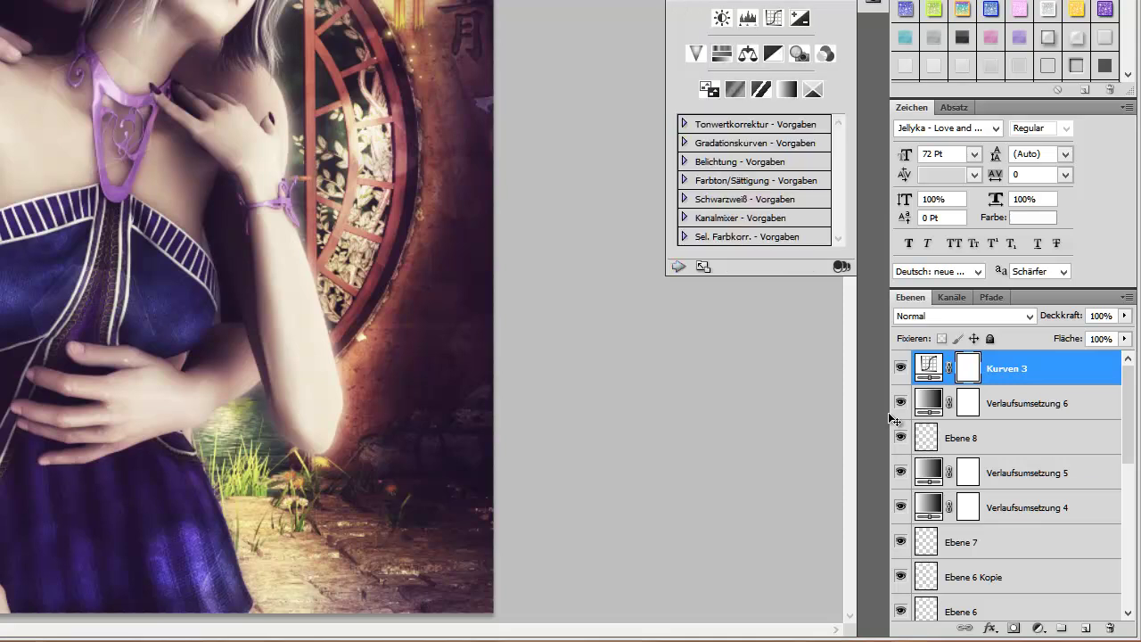
{"action": "left_click", "coordinate": [888, 419]}
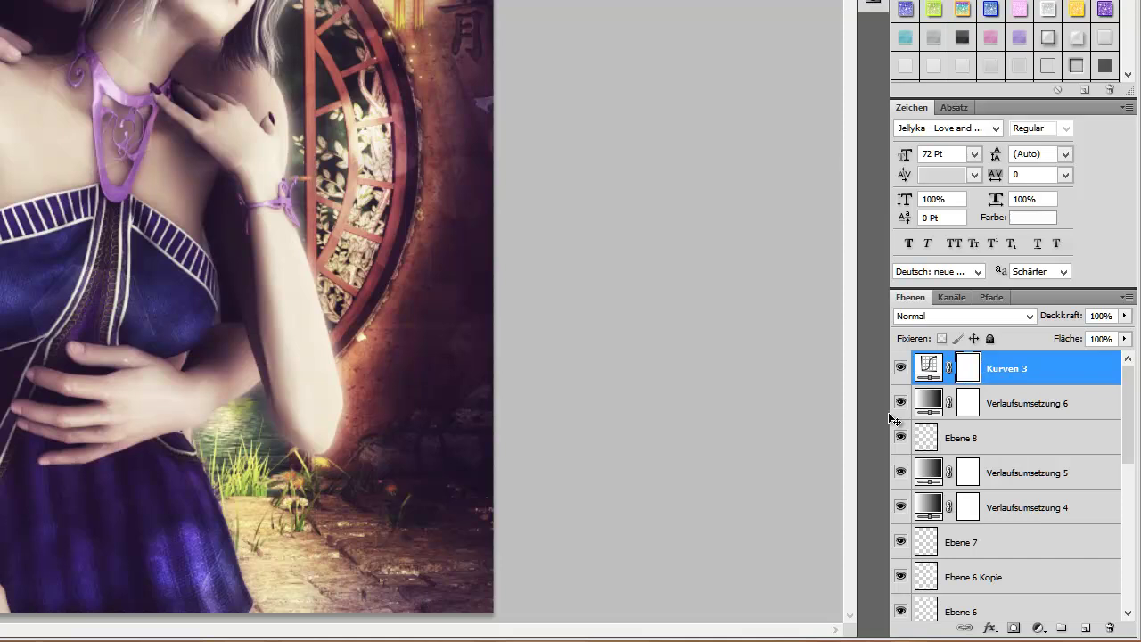
- Stamp a merged copy of the visible image into new layer Ebene 9
{"action": "key", "text": "ctrl+shift+alt+n"}
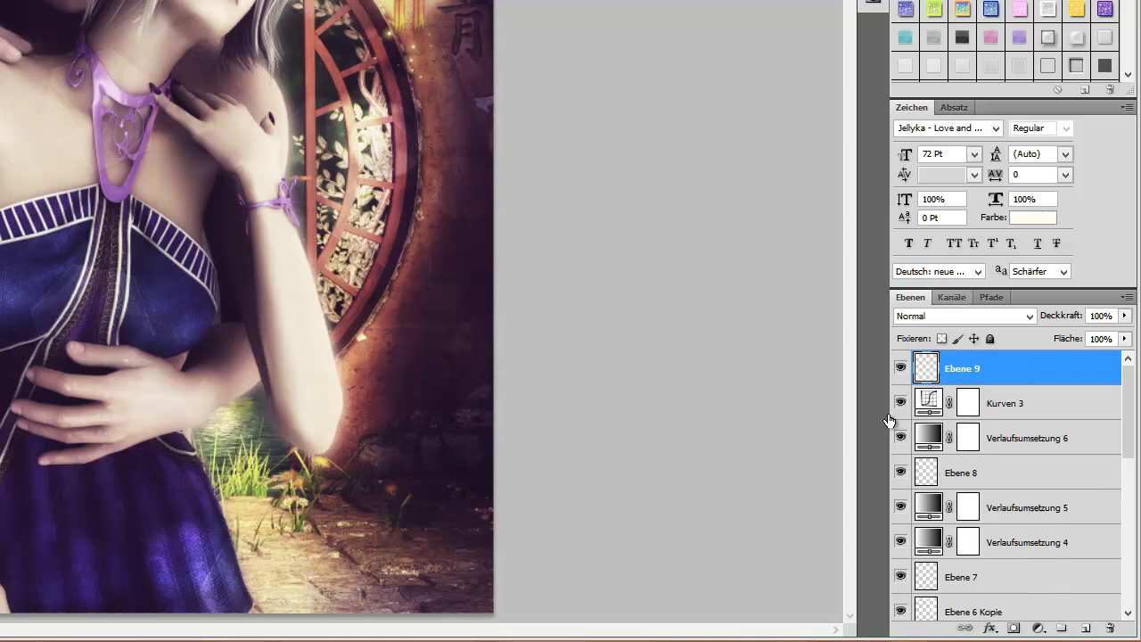
{"action": "key", "text": "Down"}
{"action": "key", "text": "Return"}
{"action": "key", "text": "Return"}
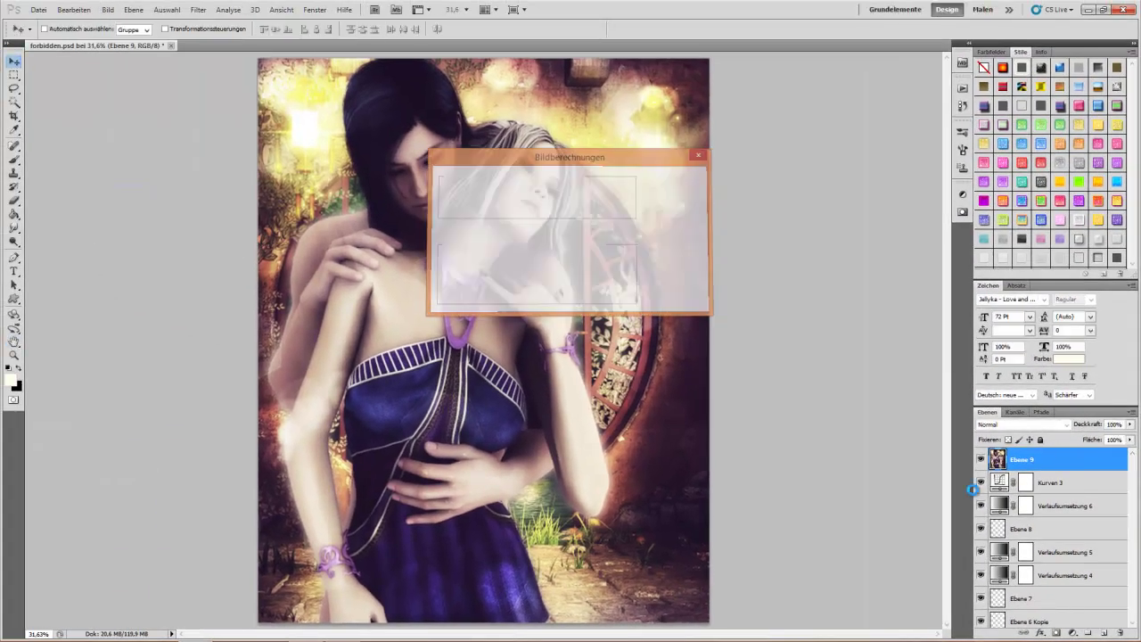
- Gaussian-blur Ebene 9 and blend it in Weiches Licht at 30% fill
{"action": "key", "text": "alt+t"}
{"action": "key", "text": "Down"}
{"action": "key", "text": "Down"}
{"action": "key", "text": "Down"}
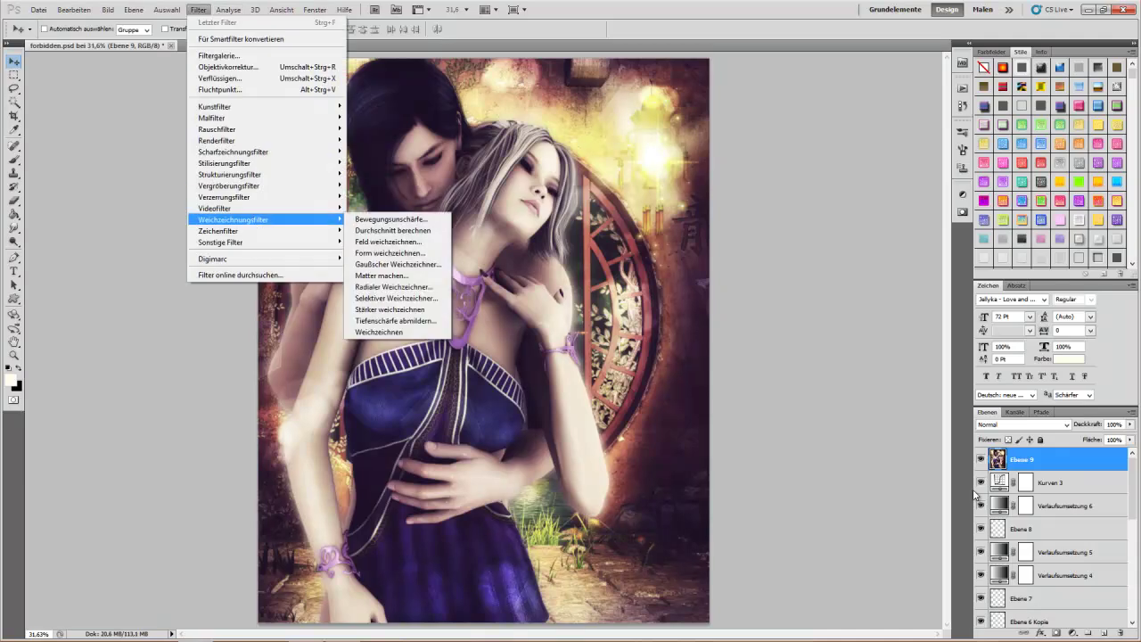
{"action": "key", "text": "Right"}
{"action": "key", "text": "Down"}
{"action": "key", "text": "Down"}
{"action": "key", "text": "Down"}
{"action": "key", "text": "Return"}
{"action": "key", "text": "Return"}
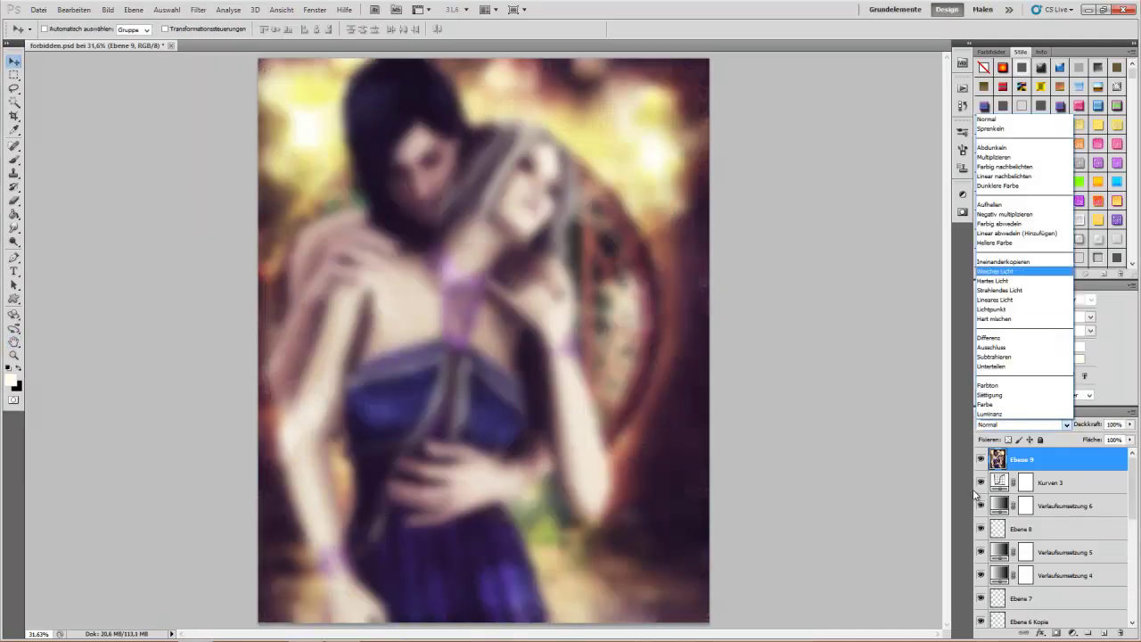
{"action": "key", "text": "shift+alt+o"}
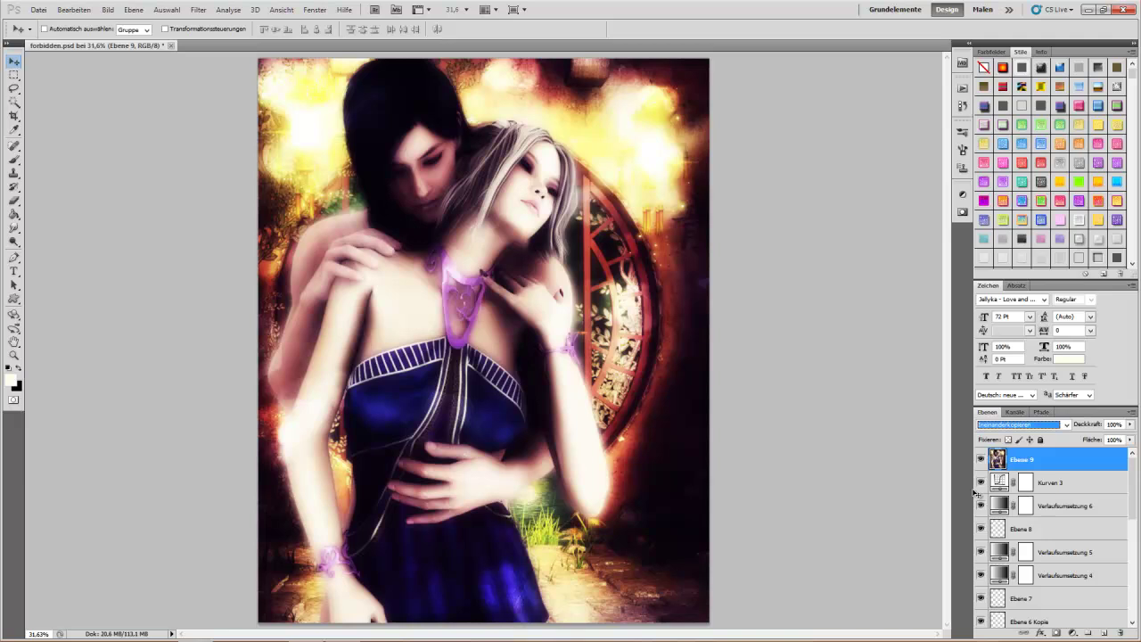
{"action": "key", "text": "shift+alt+f"}
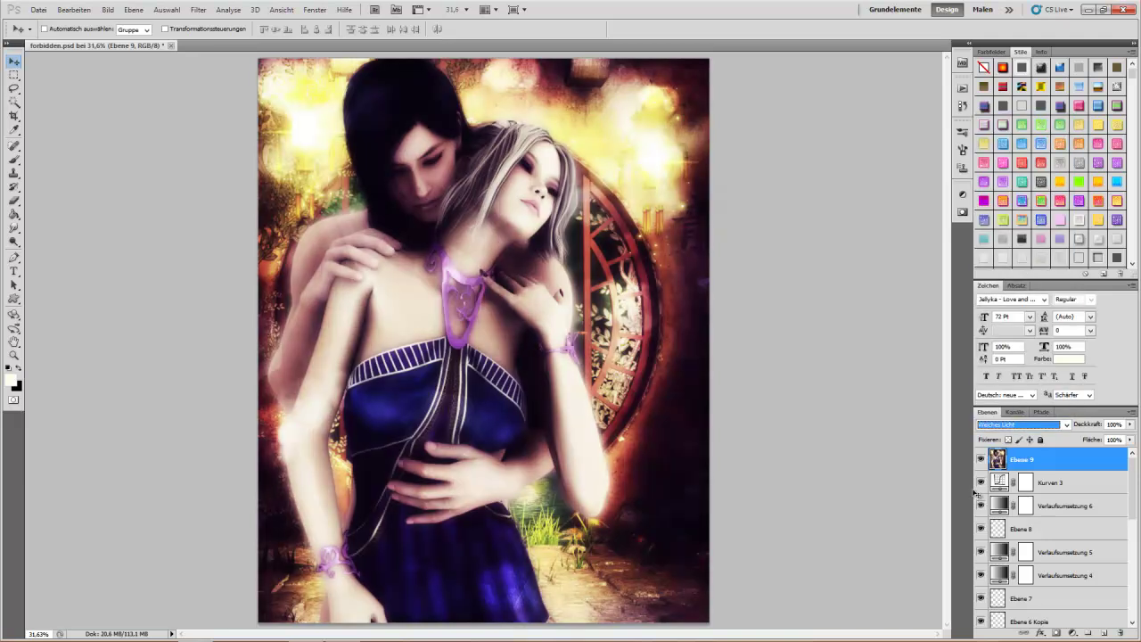
{"action": "key", "text": "shift+3"}
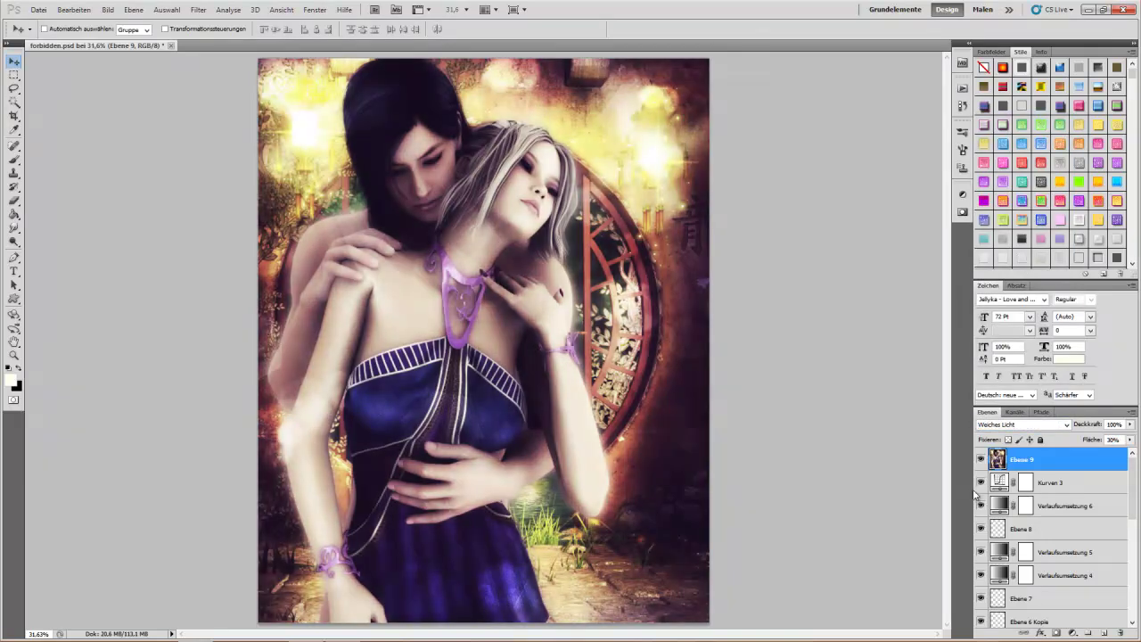
- Stamp another merged copy of the image into new layer Ebene 10
{"action": "key", "text": "ctrl+shift+alt+n"}
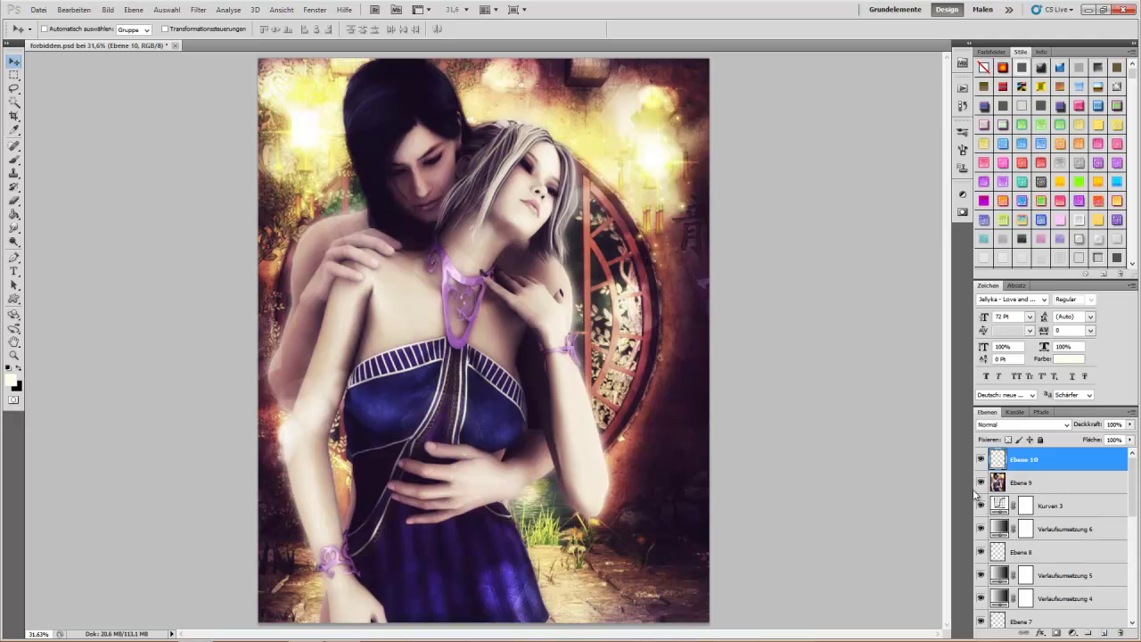
{"action": "key", "text": "alt+i"}
{"action": "key", "text": "Down"}
{"action": "key", "text": "Down"}
{"action": "key", "text": "Return"}
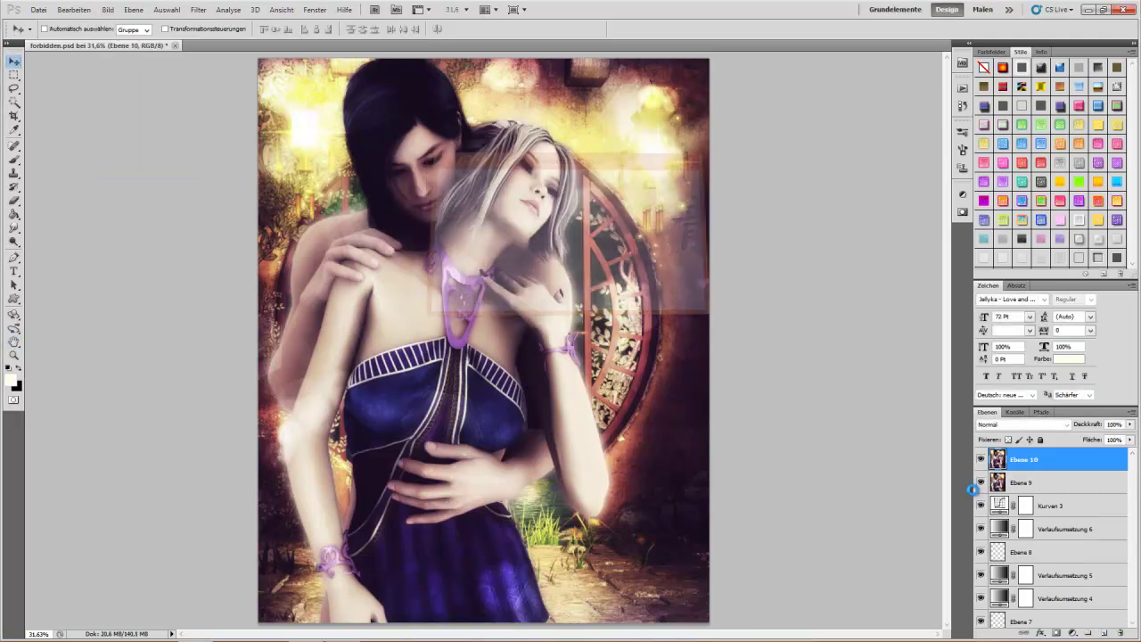
{"action": "key", "text": "alt+t"}
{"action": "key", "text": "w"}
{"action": "key", "text": "Right"}
{"action": "key", "text": "Up"}
{"action": "key", "text": "Up"}
{"action": "key", "text": "Up"}
{"action": "key", "text": "Up"}
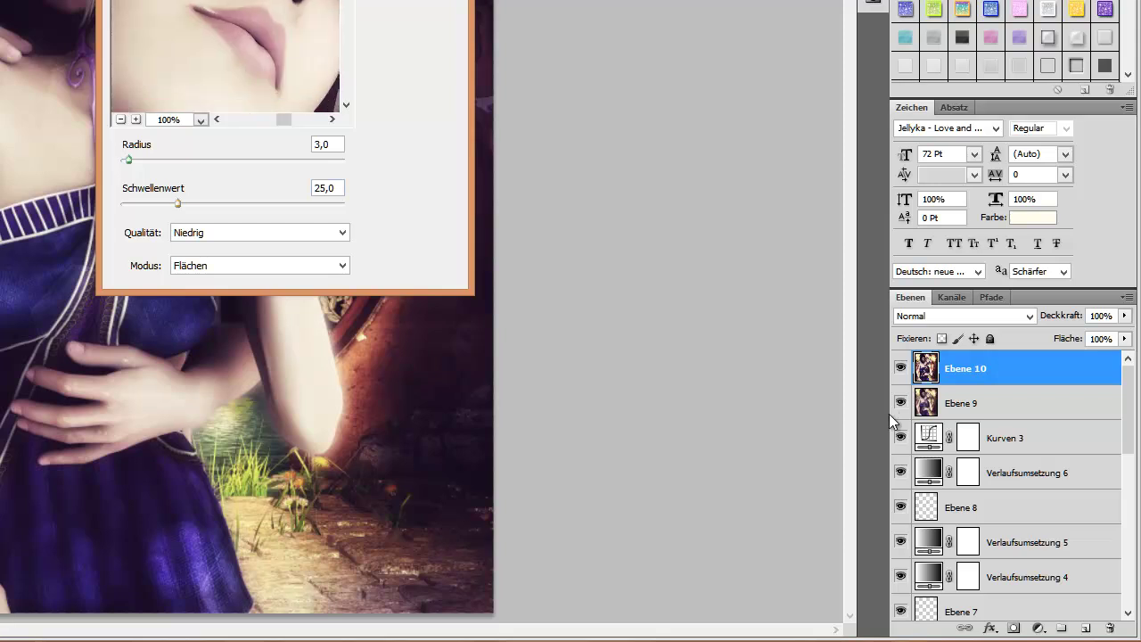
- Apply a selective blur (radius 3, threshold 5) and unsharp mask (25%, 1 px) to Ebene 10
{"action": "key", "text": "Tab"}
{"action": "key", "text": "BackSpace"}
{"action": "type", "text": "3"}
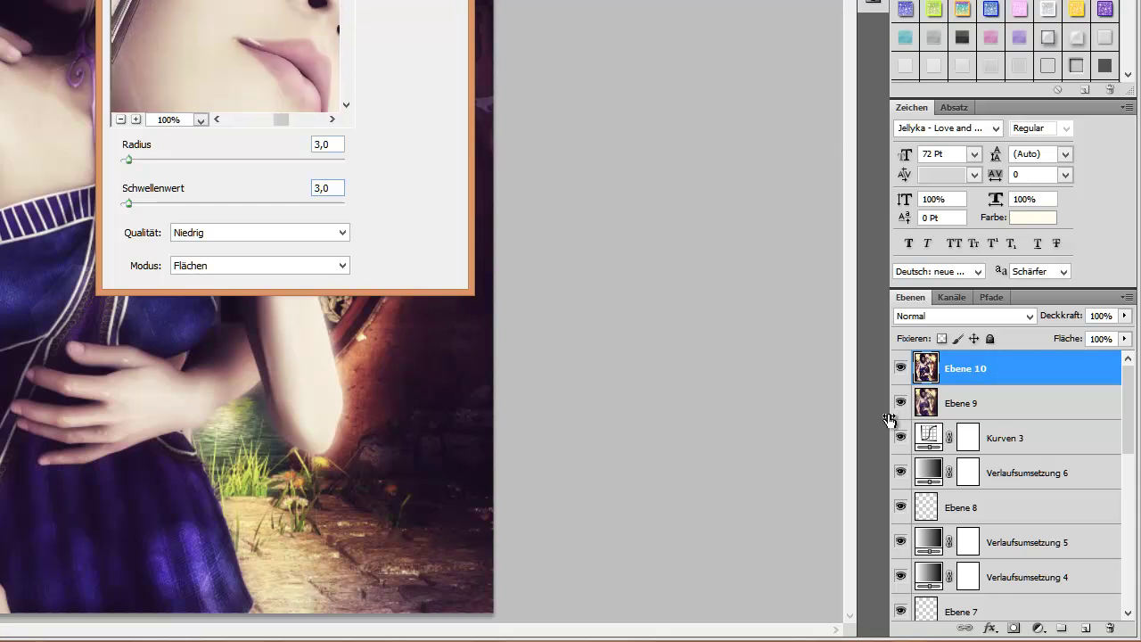
{"action": "type", "text": "5"}
{"action": "key", "text": "Return"}
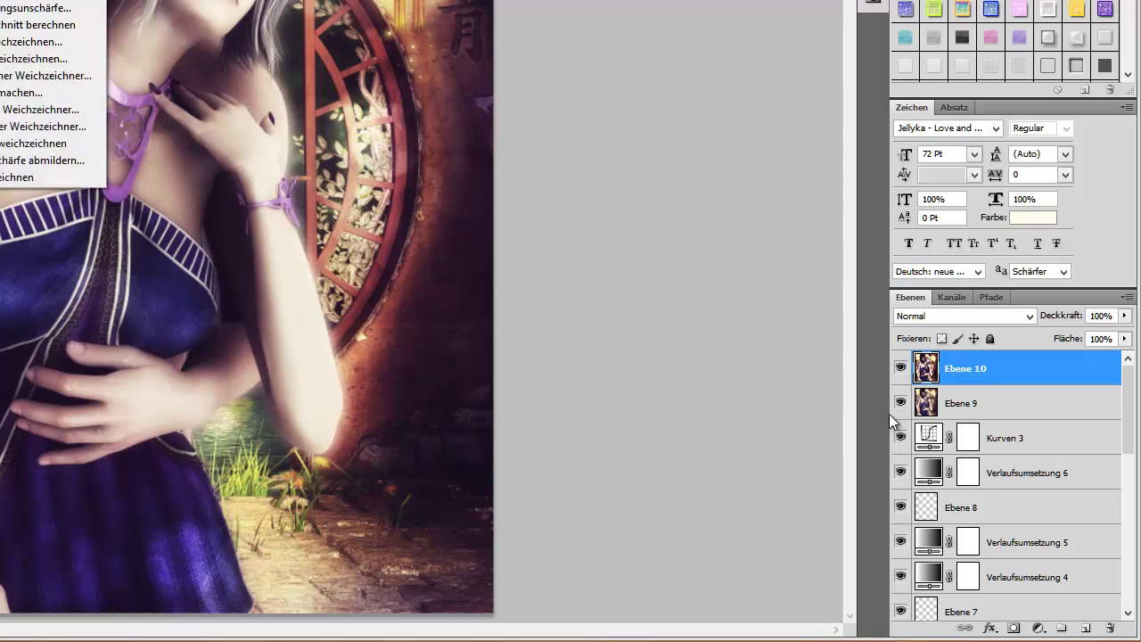
{"action": "key", "text": "Return"}
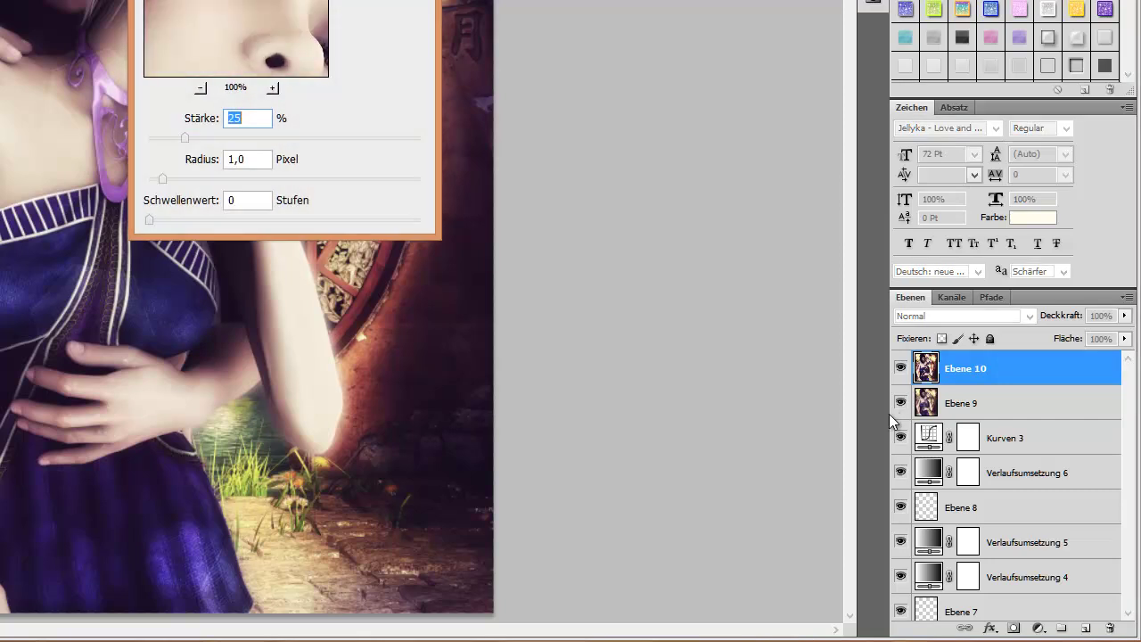
{"action": "key", "text": "Return"}
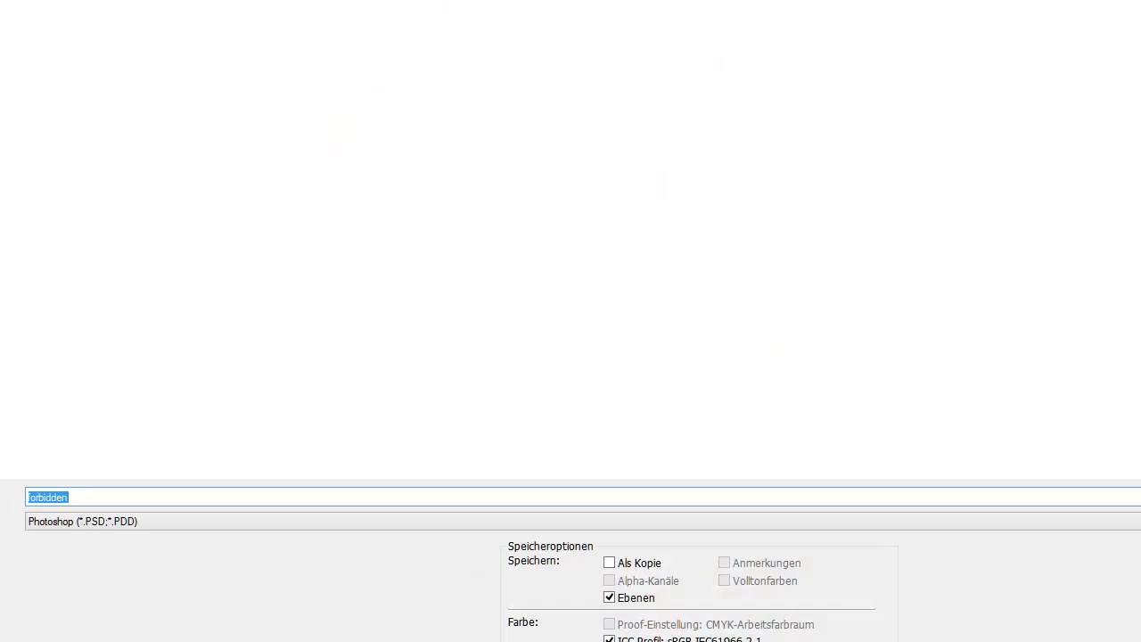
- Save the artwork as a progressive JPEG with 5 passes
{"action": "left_click", "coordinate": [82, 520]}
{"action": "left_click", "coordinate": [77, 387]}
{"action": "key", "text": "Return"}
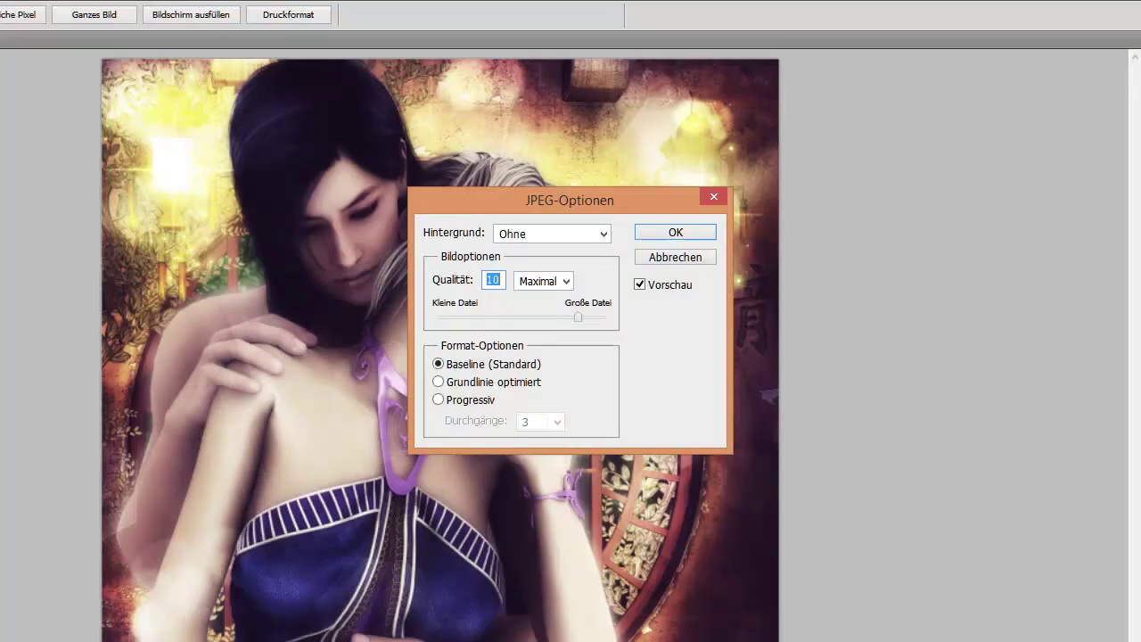
{"action": "left_click", "coordinate": [437, 400]}
{"action": "left_click", "coordinate": [556, 422]}
{"action": "left_click", "coordinate": [534, 465]}
{"action": "left_click", "coordinate": [675, 232]}
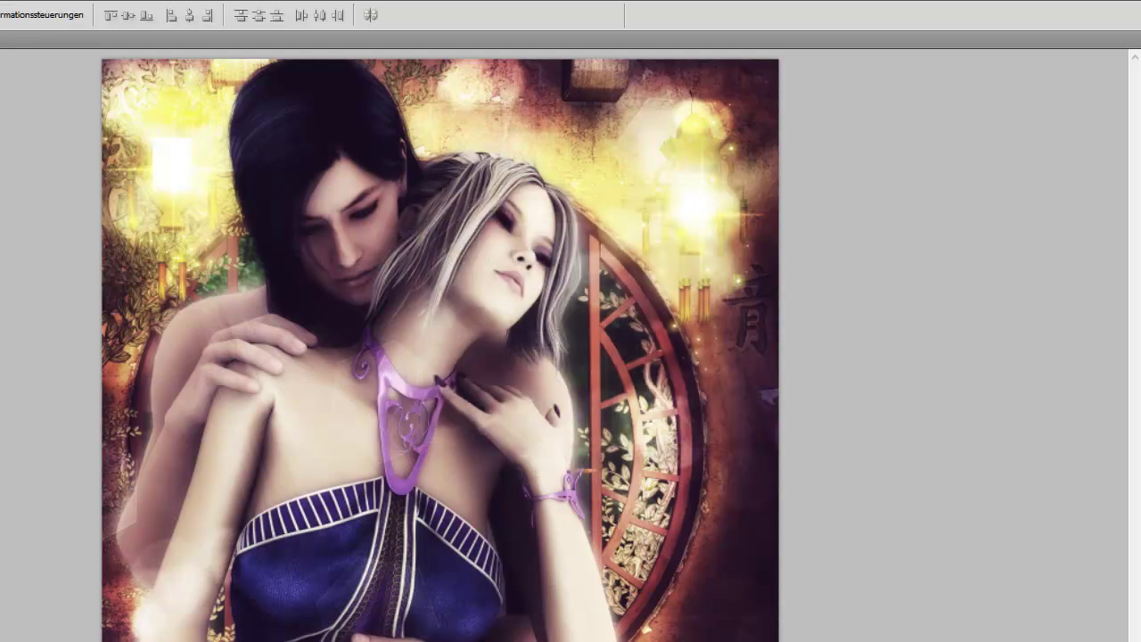